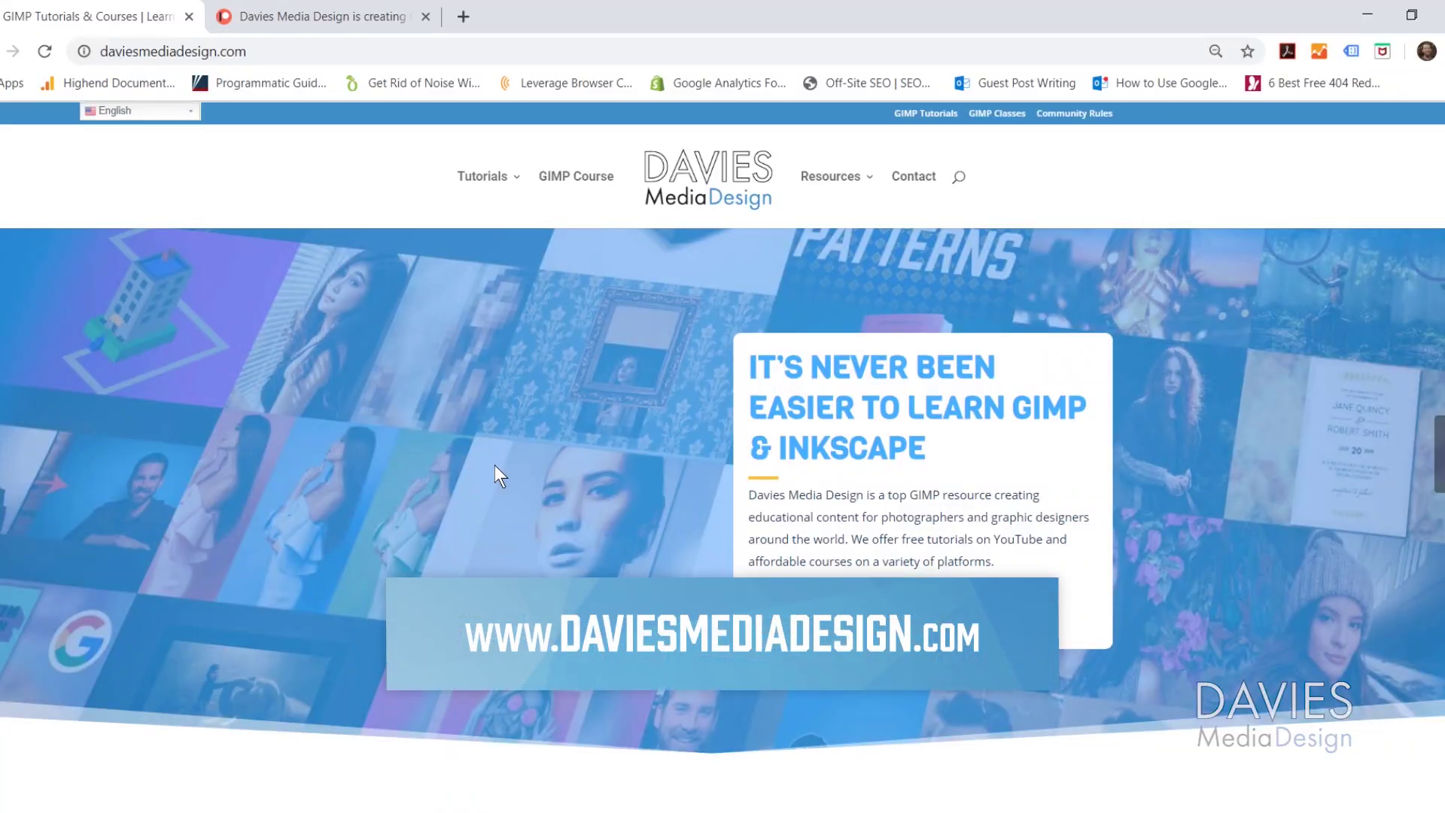
- Scroll the Davies Media Design homepage past the tutorial cards to the Help Articles section
scroll(494, 465, "down", 8)
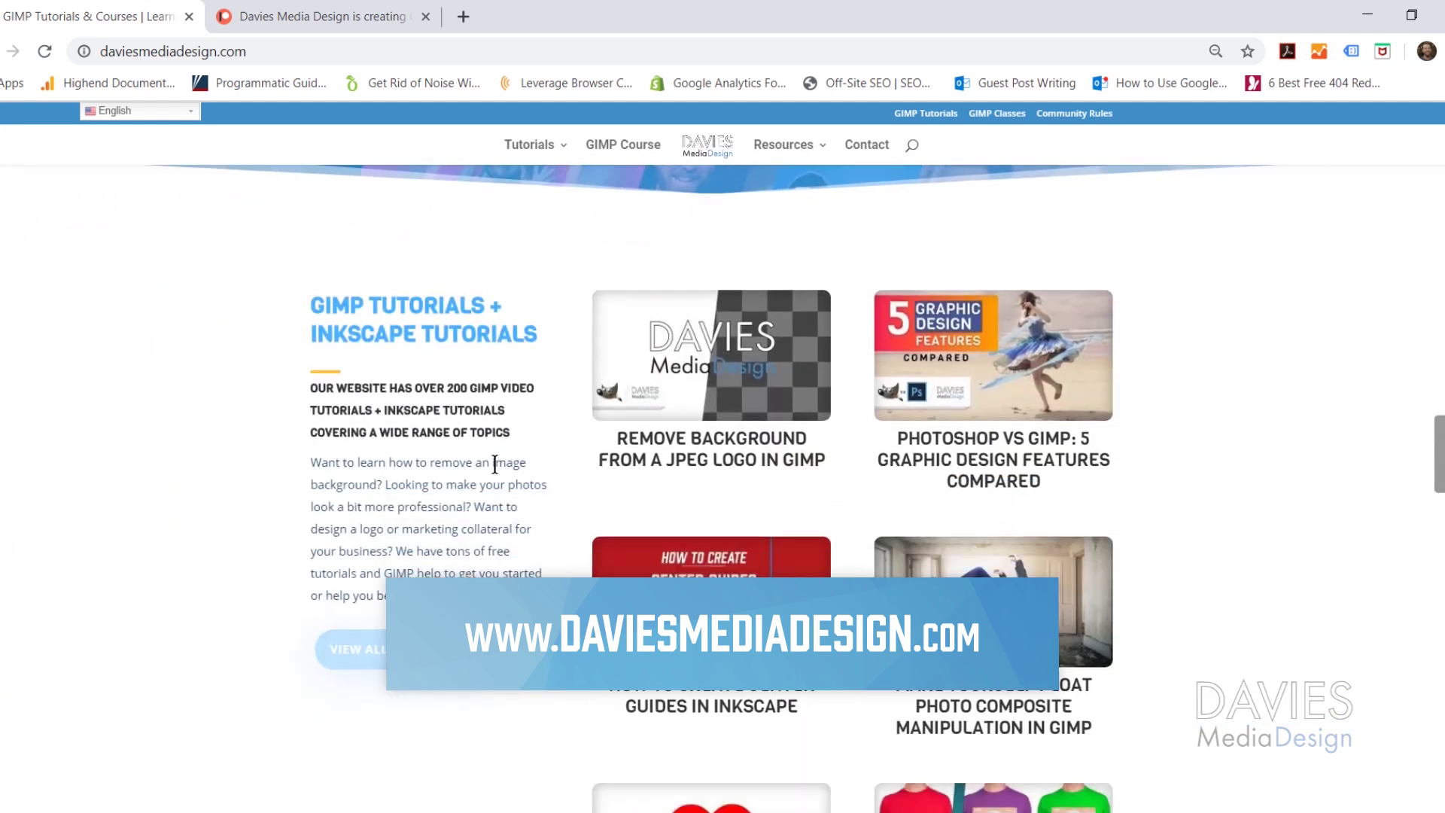
scroll(494, 465, "down", 12)
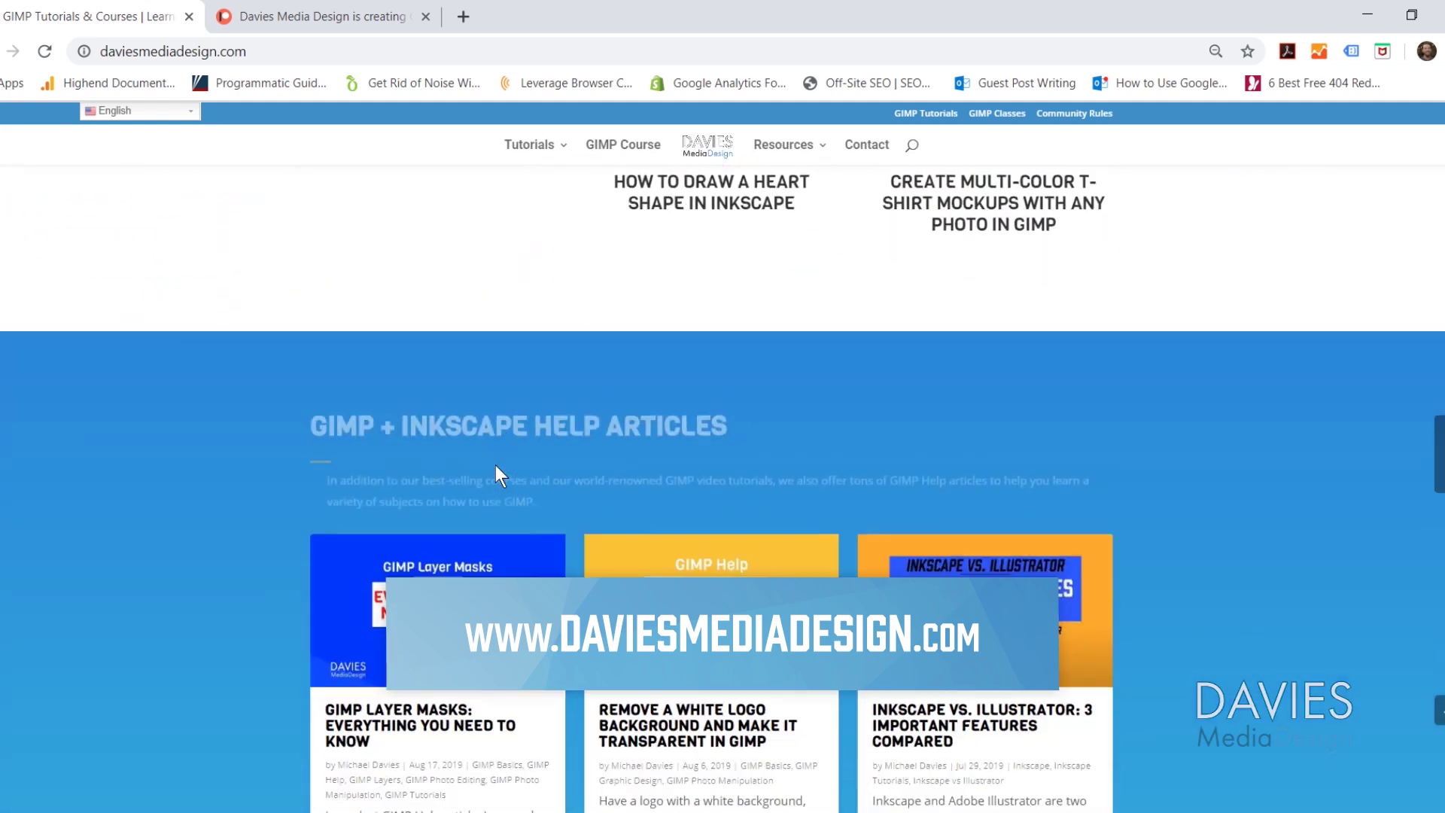
scroll(497, 473, "down", 8)
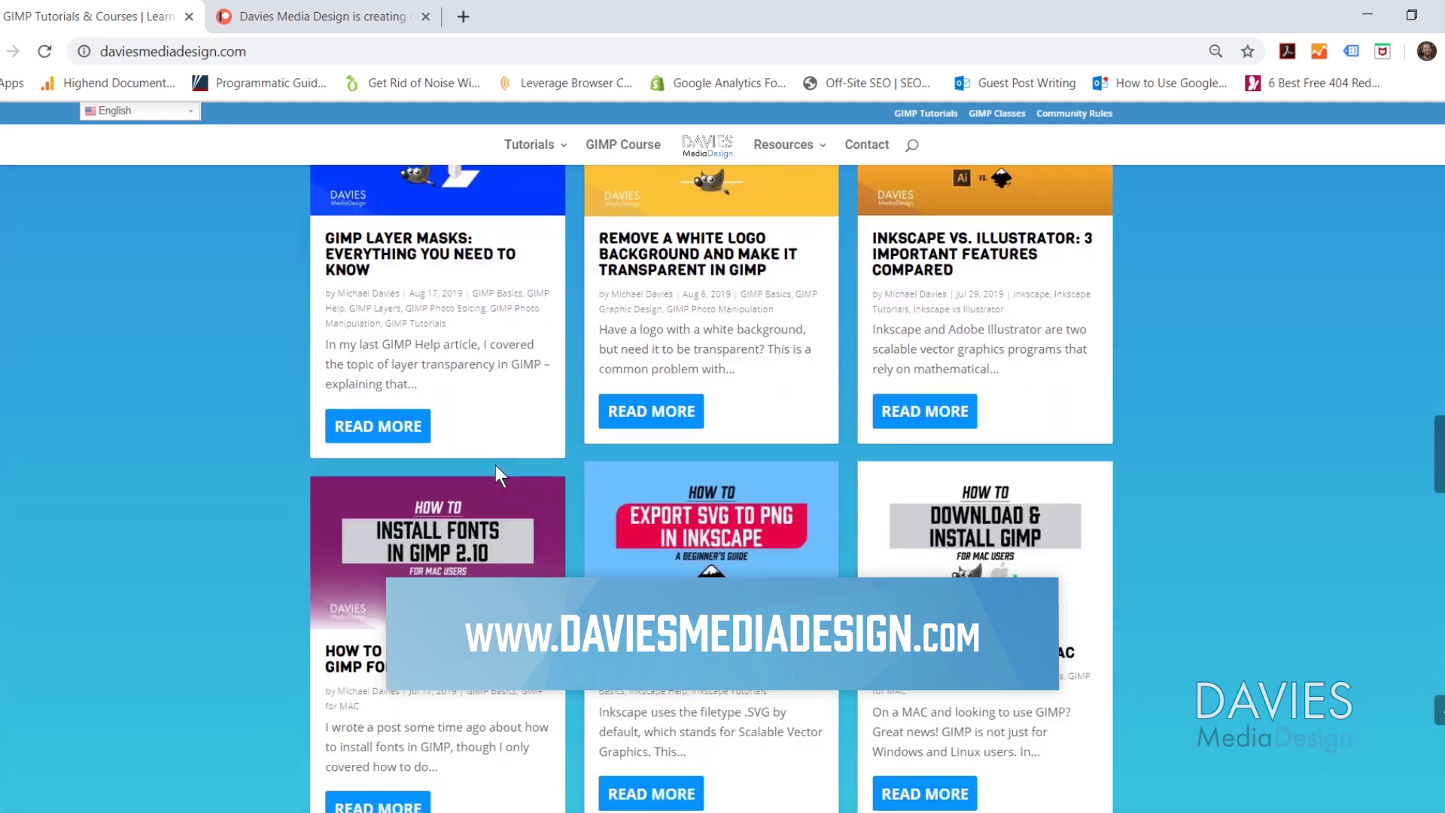
scroll(496, 465, "down", 4)
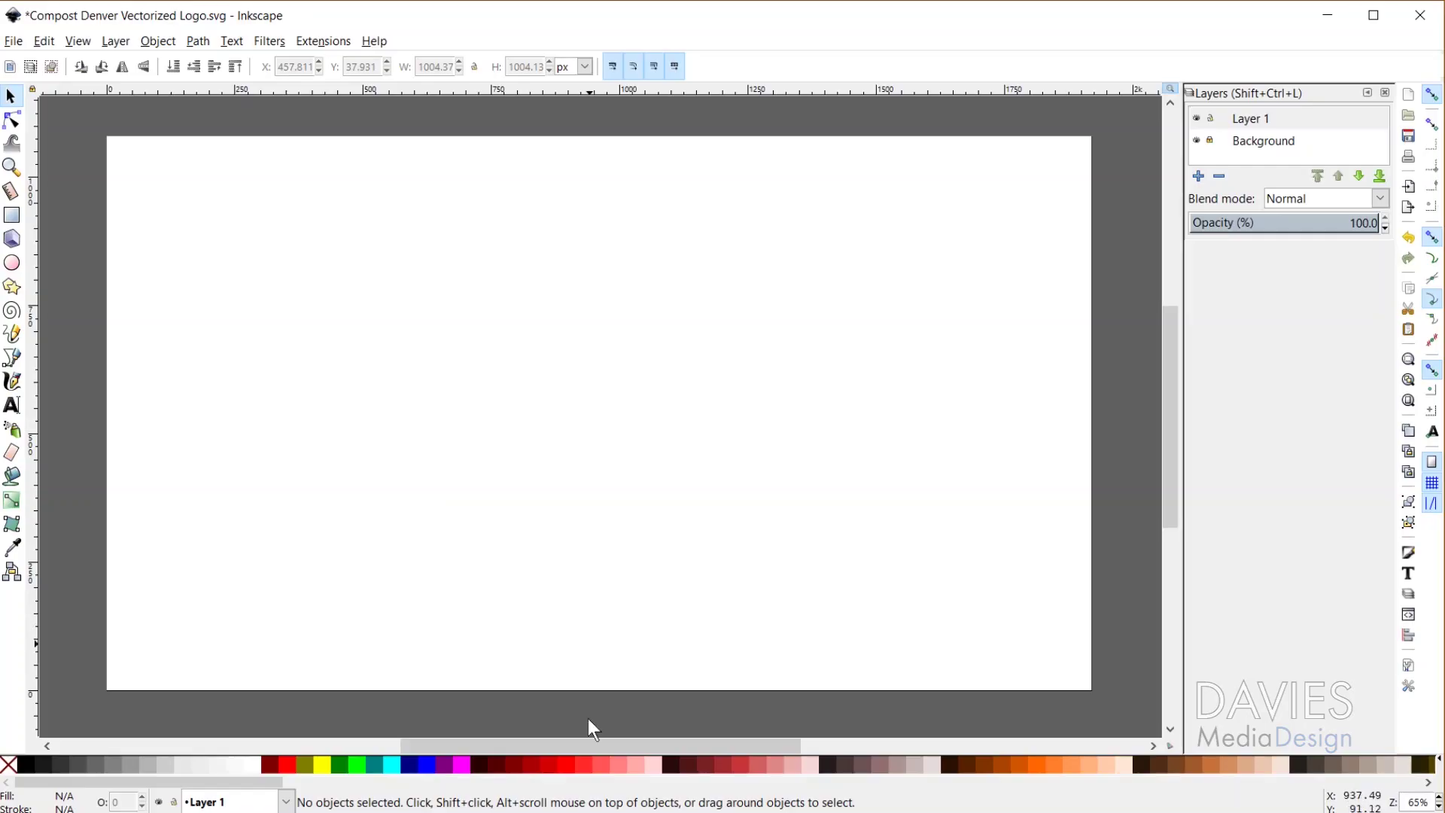
- Switch to File Explorer showing the 'compost' search results in GIMP Photos
key("alt+Tab")
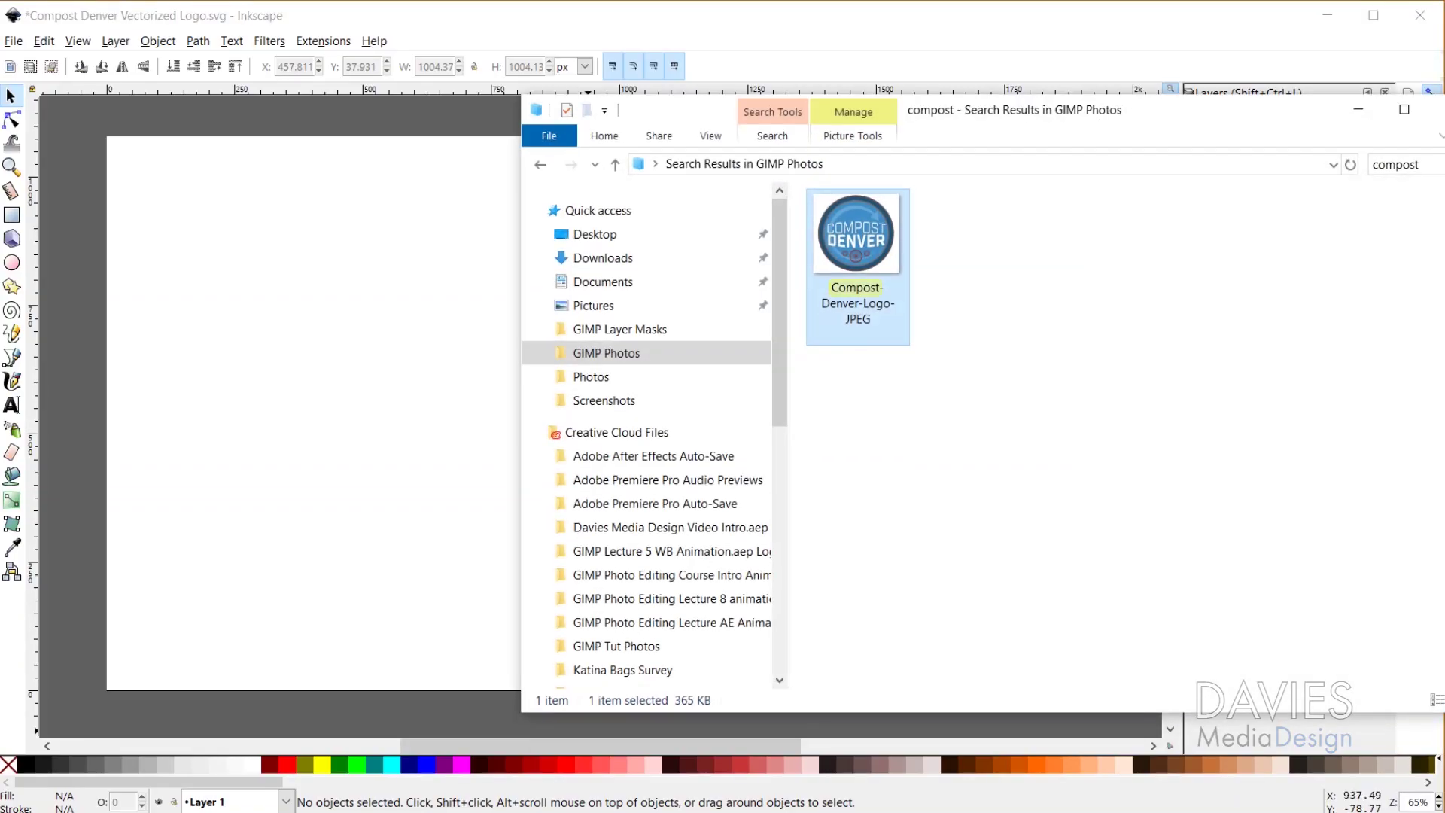
- Drag Compost-Denver-Logo-JPEG from File Explorer onto the Inkscape page to bring up its import options
left_click_drag(871, 245, 434, 308)
left_click_drag(389, 301, 392, 306)
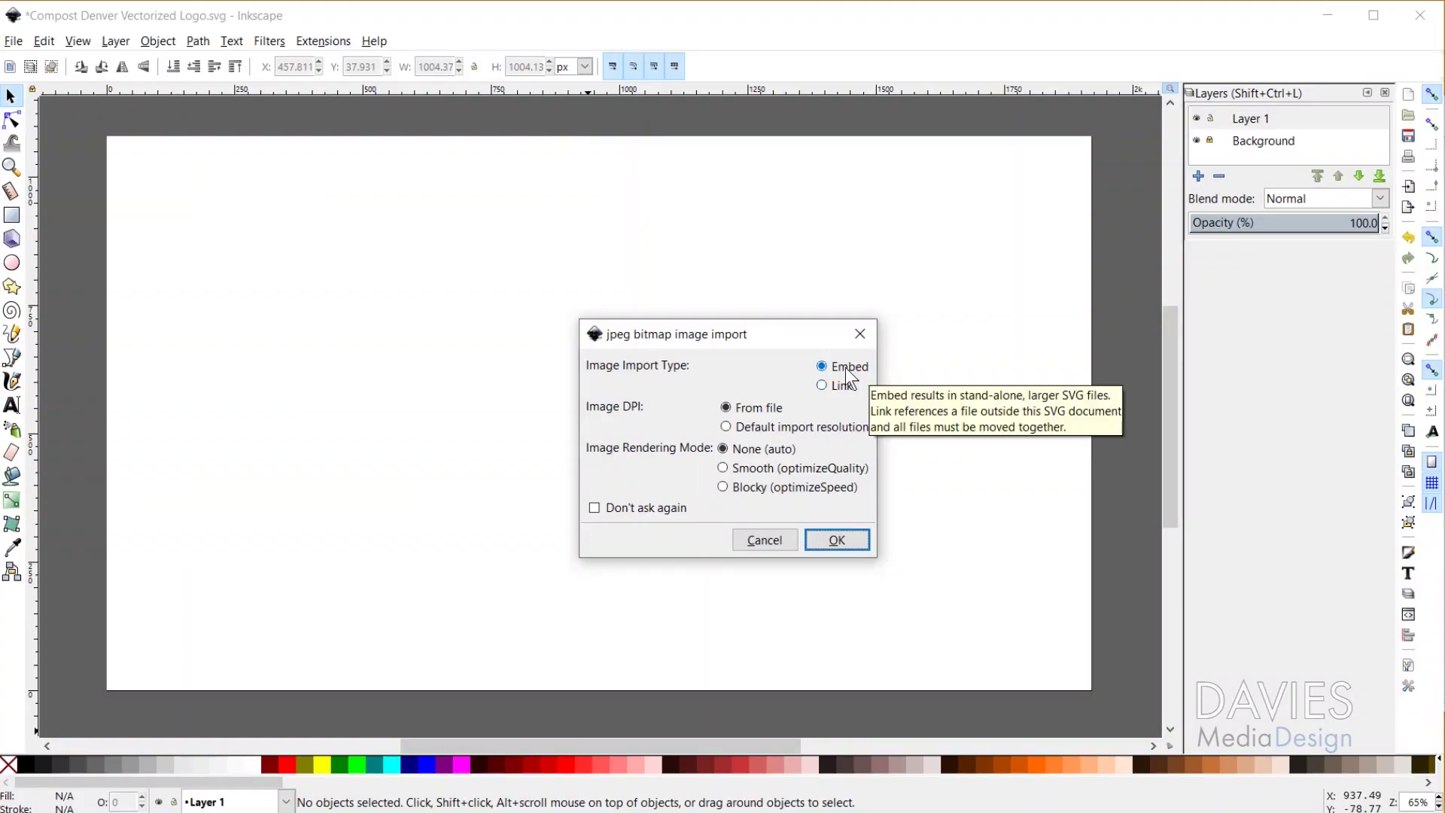
- Import the logo JPEG into Layer 1 with Embed selected
left_click(839, 369)
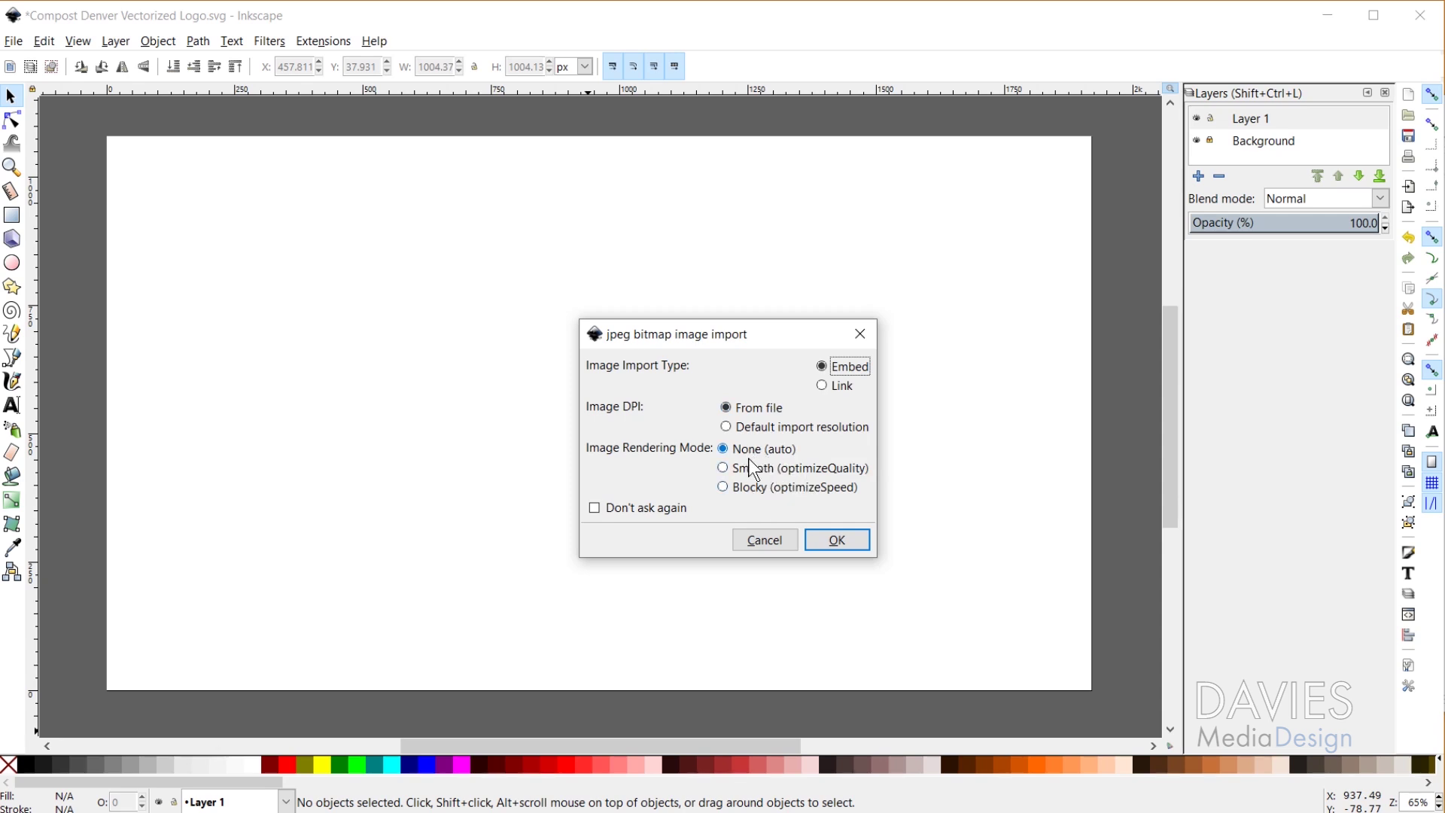
left_click(837, 541)
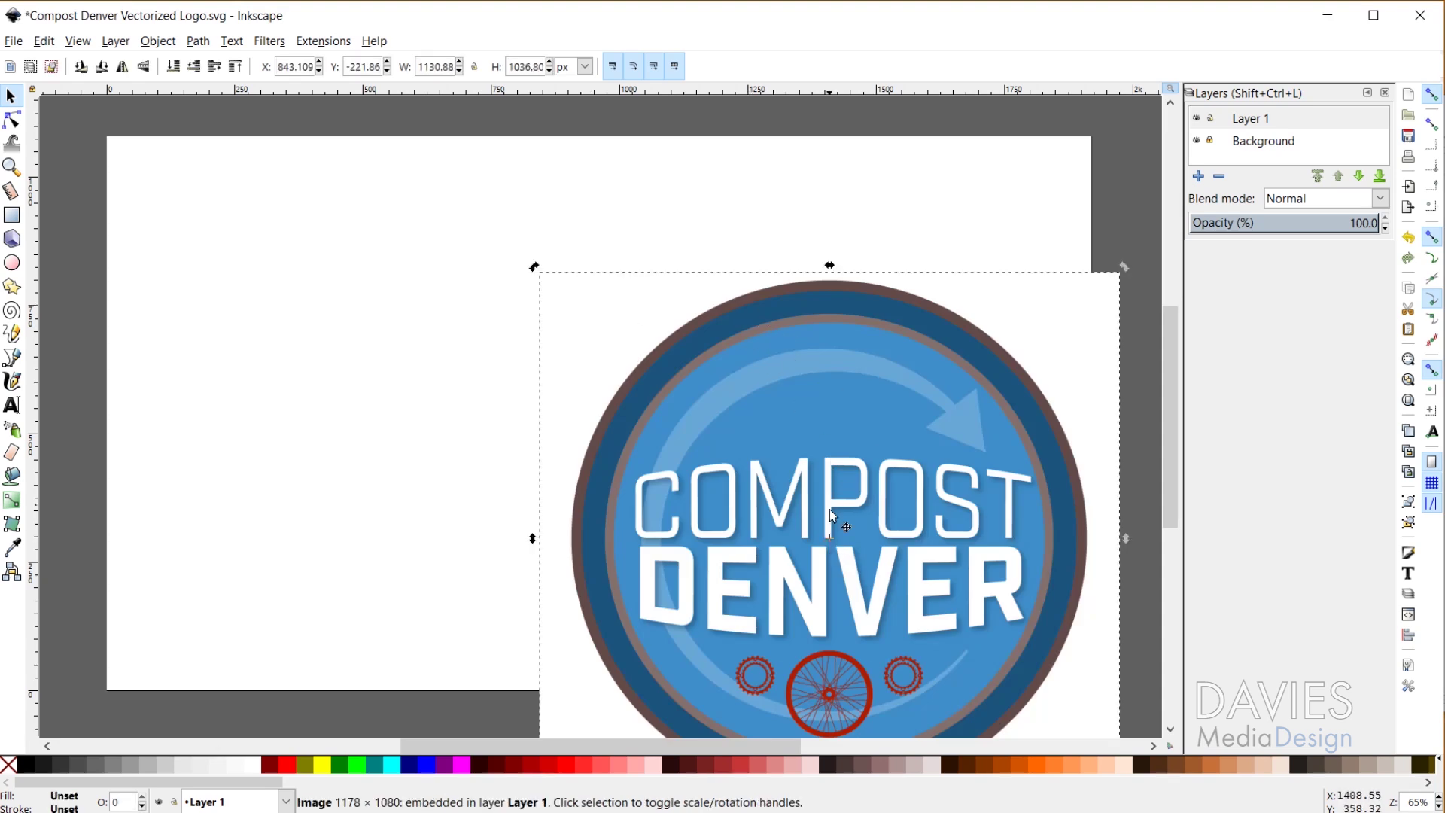
- Move the logo onto the page and centre it horizontally and vertically relative to the page
left_click_drag(864, 529, 685, 374)
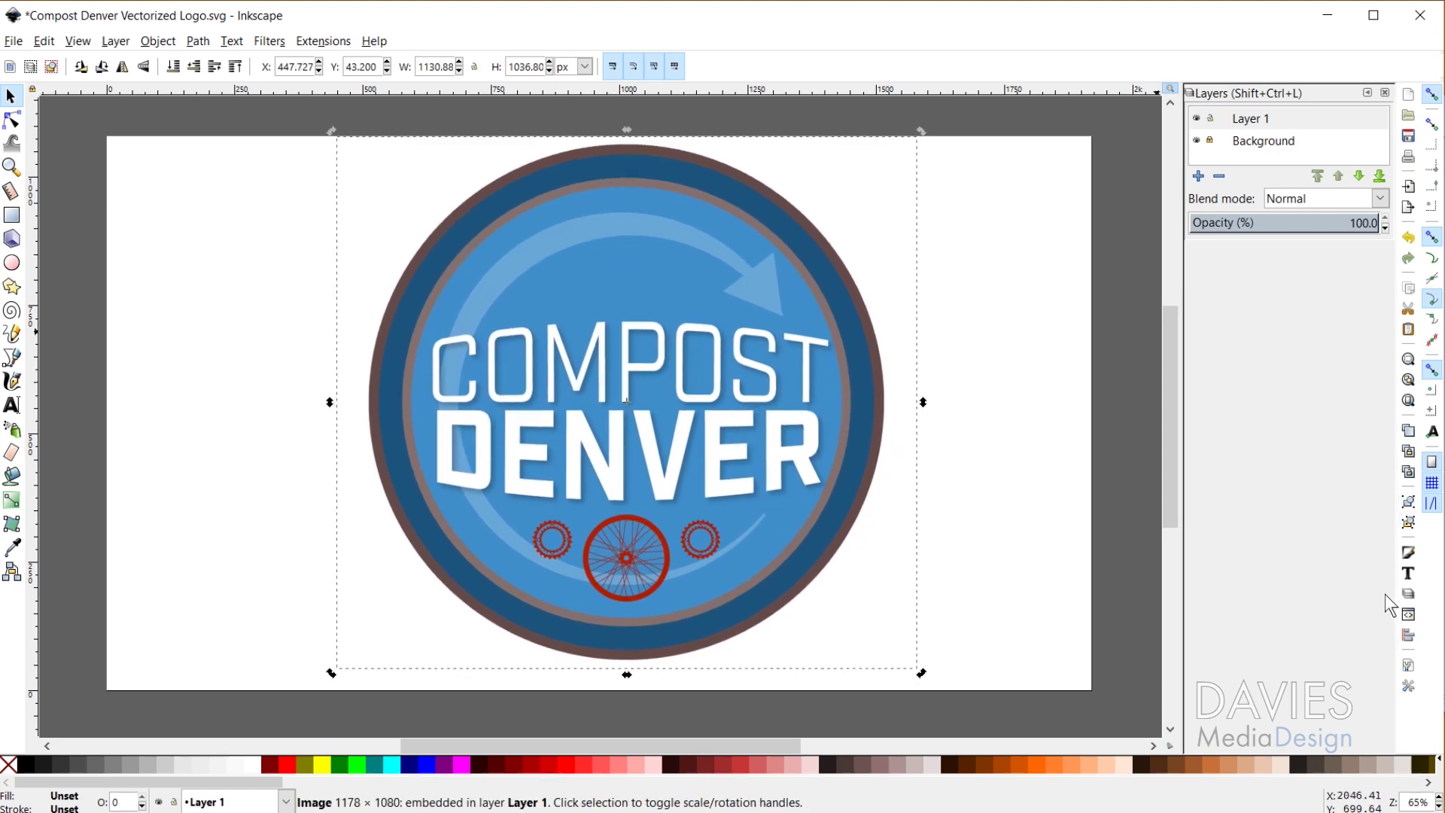
left_click(1408, 636)
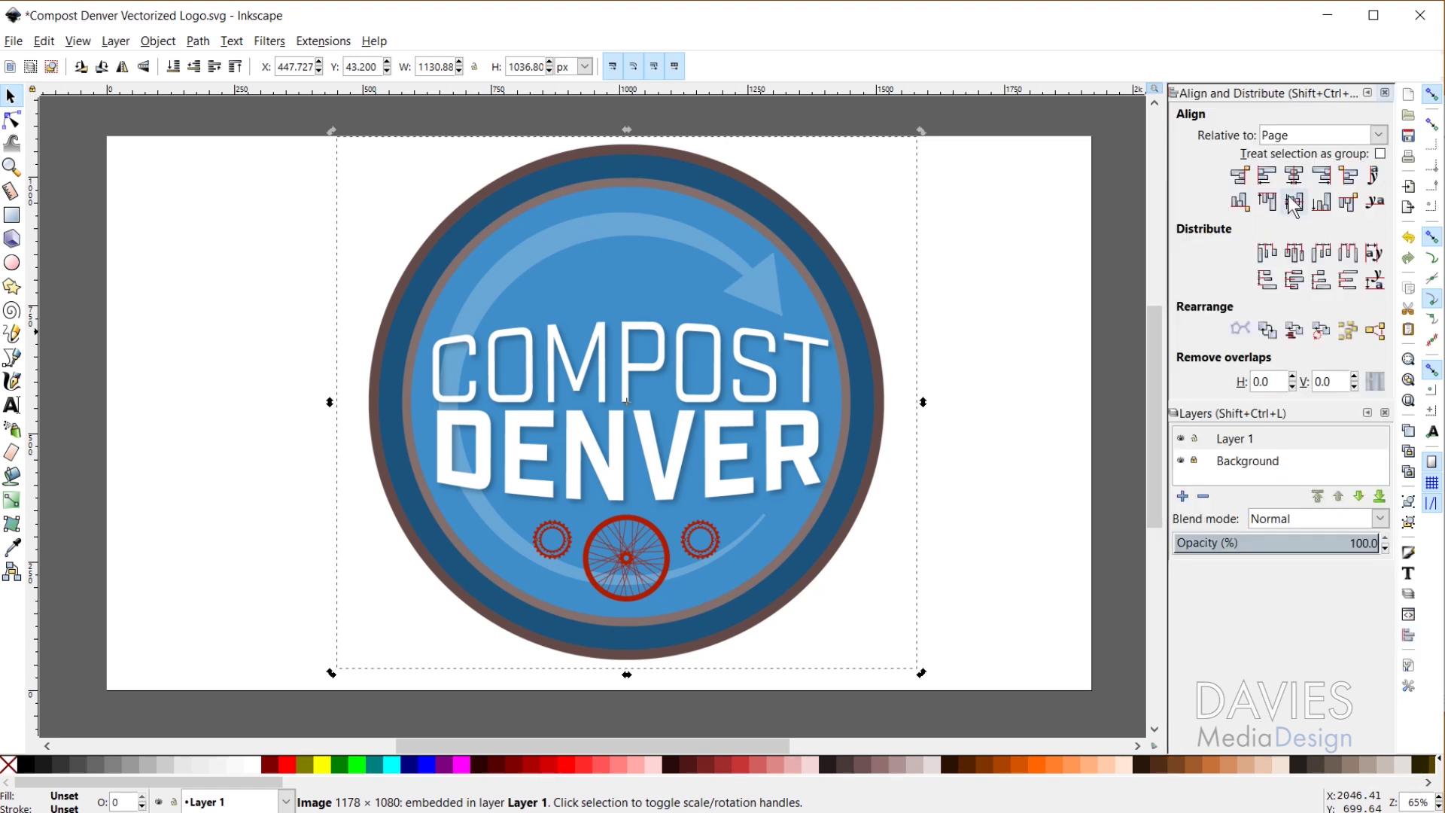
left_click(1299, 138)
left_click(1299, 137)
left_click(1296, 181)
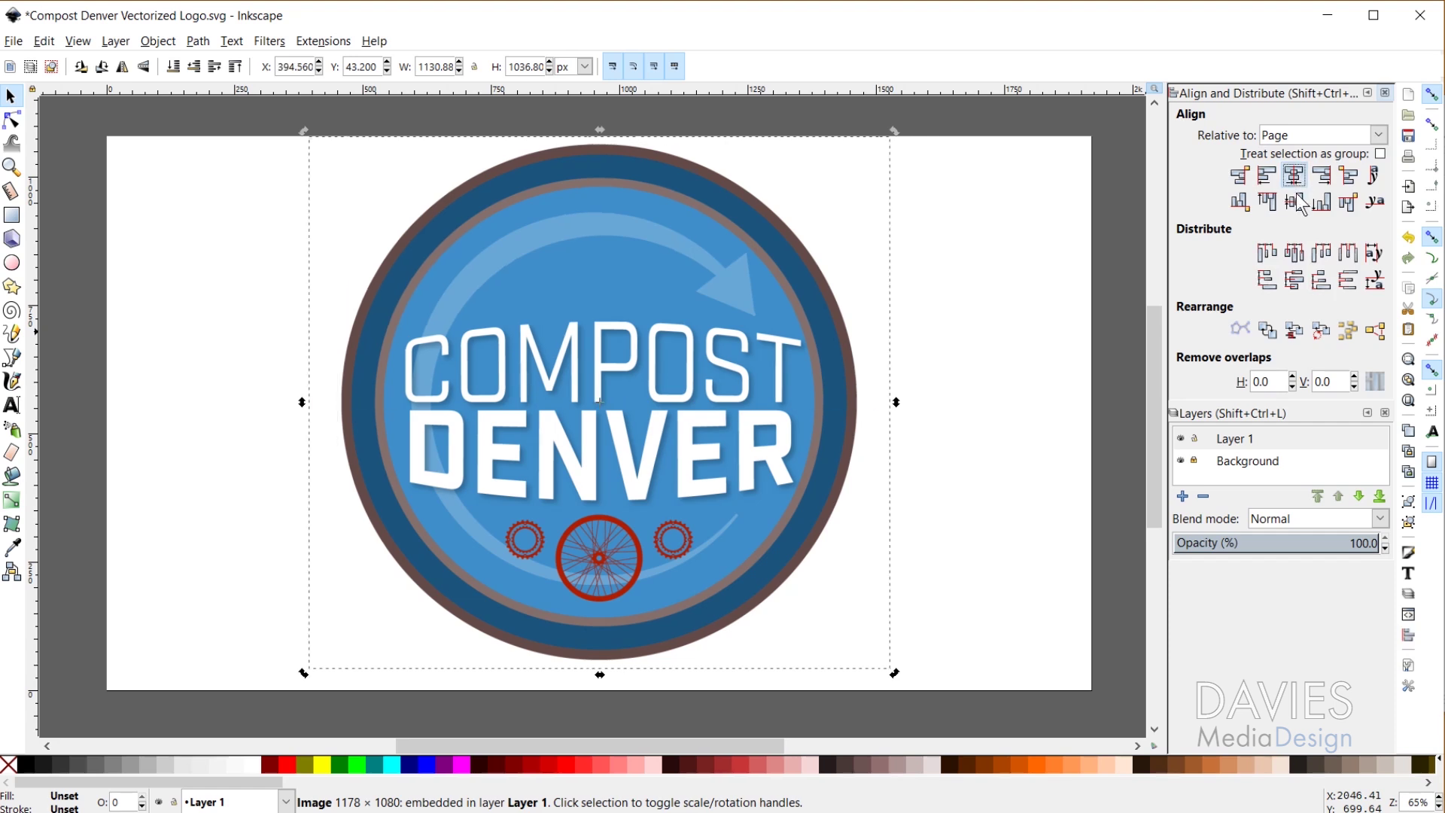
left_click(1298, 206)
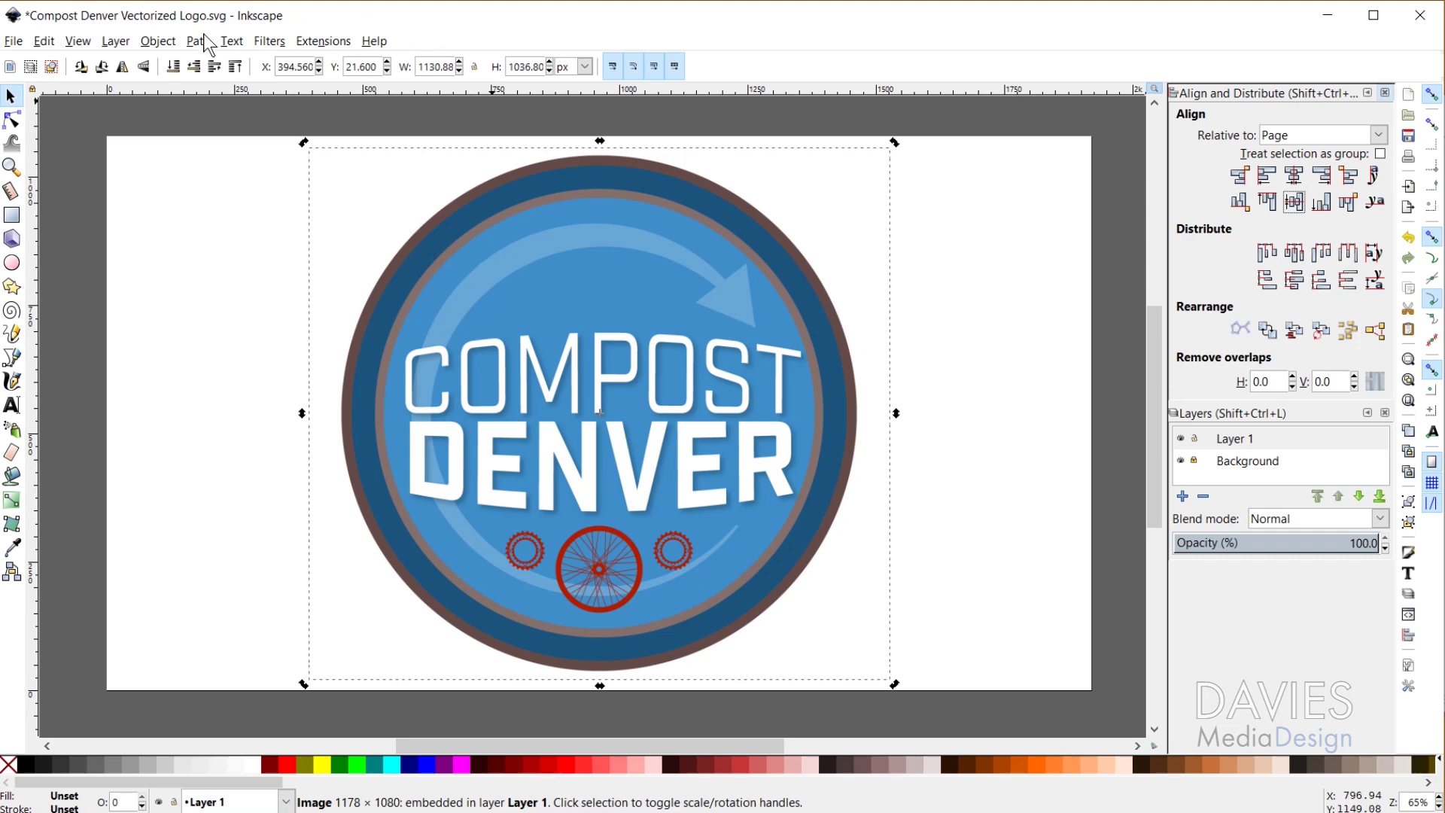
- Open Trace Bitmap from the logo image's context menu and move the dialog toward the canvas centre
left_click(198, 43)
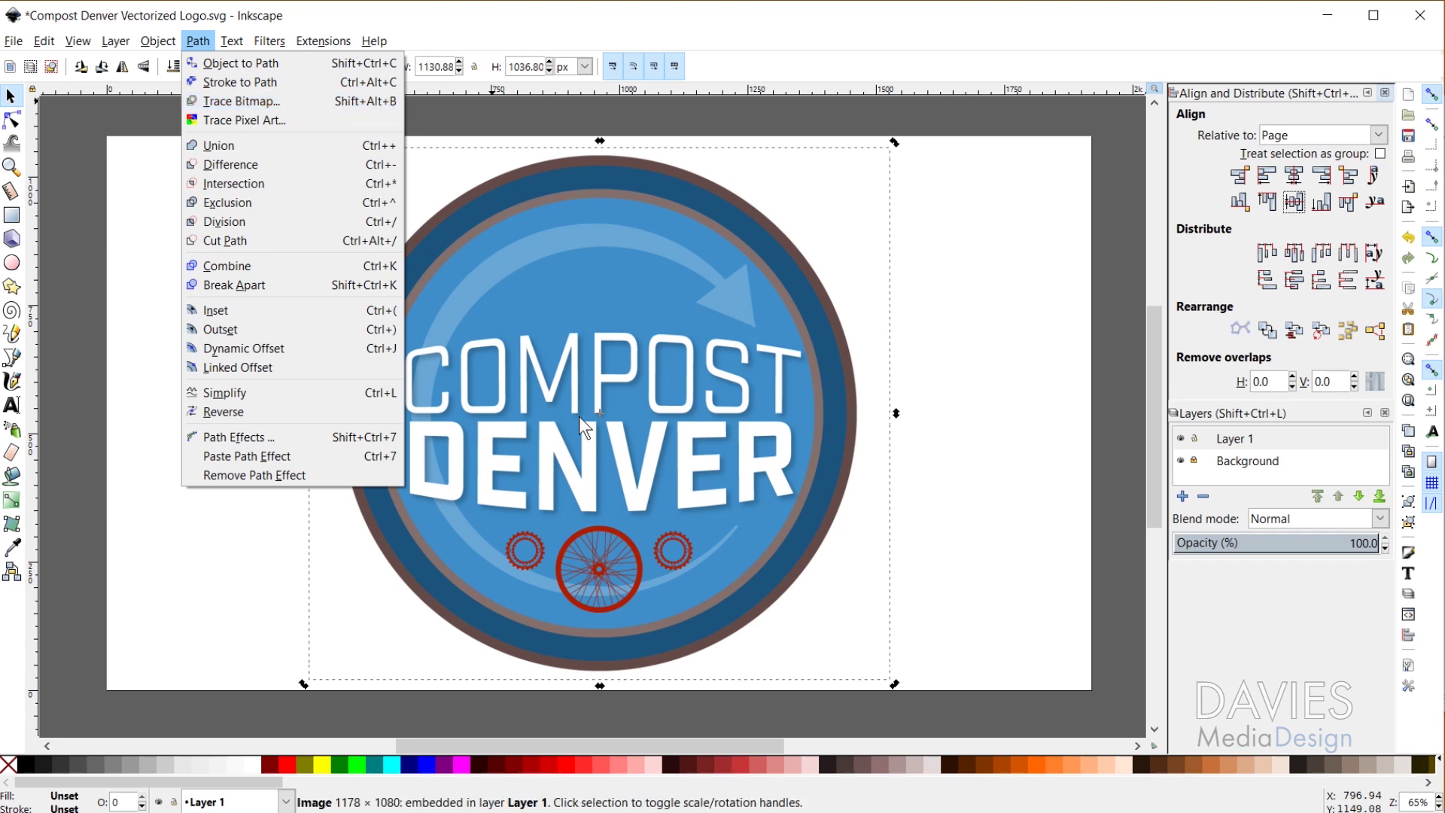
left_click(596, 355)
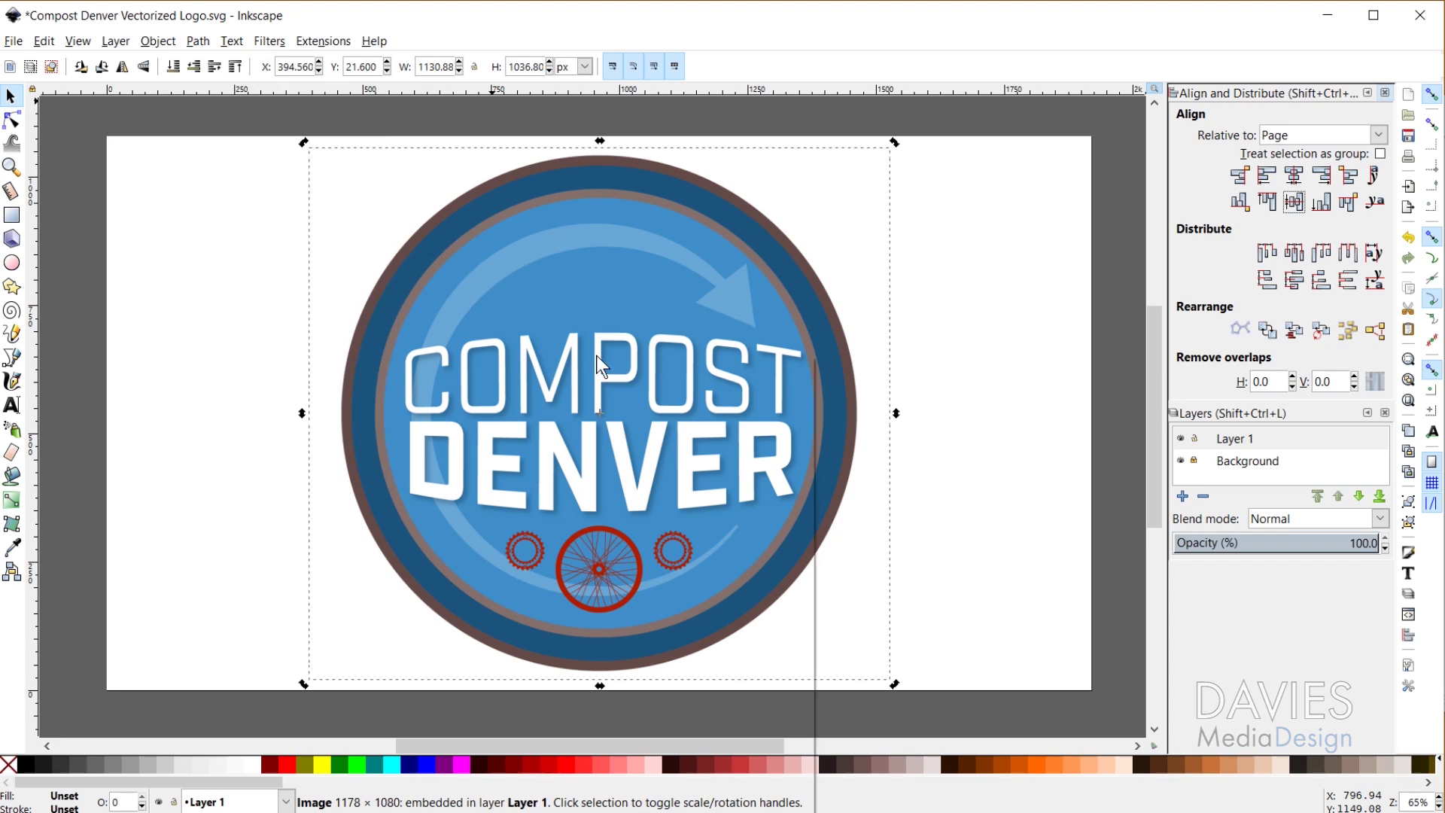
right_click(596, 355)
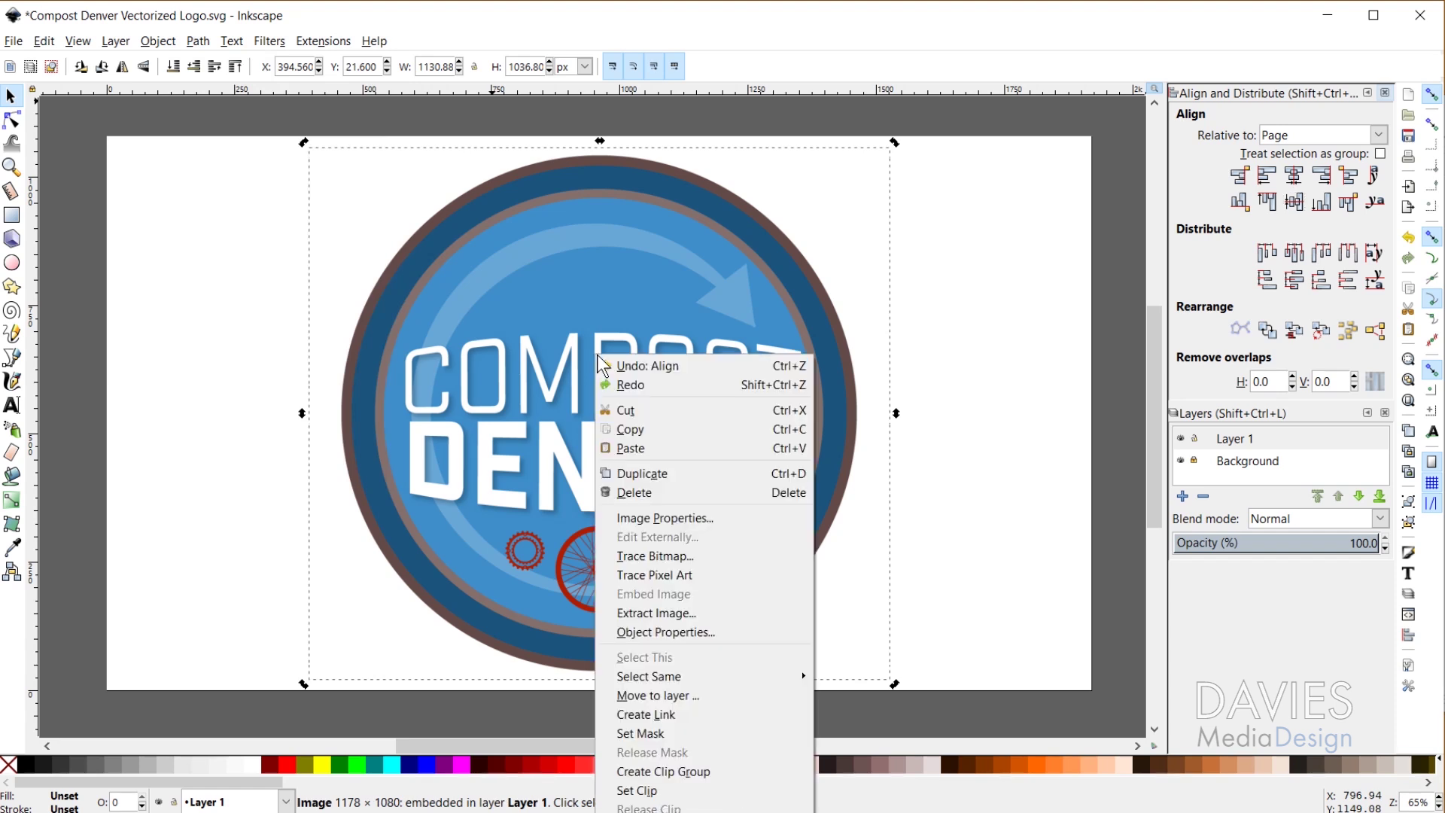
left_click(675, 557)
mouse_move(1072, 29)
left_mouse_down()
mouse_move(925, 215)
mouse_move(682, 174)
left_mouse_up()
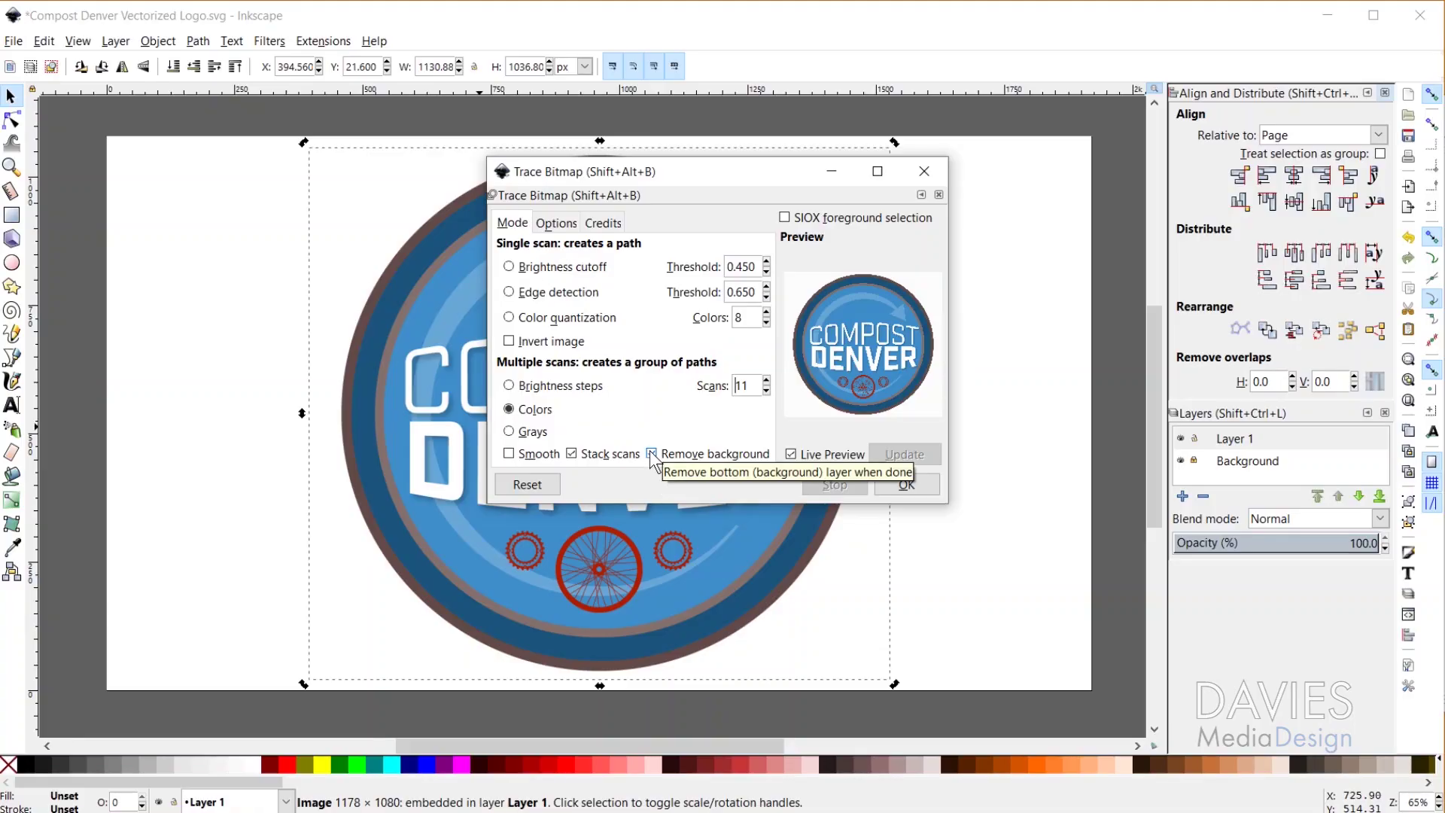
- Toggle Remove background, then adjust the colour scans down to 2 and back up to 5
left_click(651, 453)
left_click(766, 391)
left_click(766, 392)
left_click(766, 392)
left_click(766, 392)
left_click(766, 391)
left_click(767, 391)
left_click(766, 391)
left_click(766, 391)
left_click(766, 392)
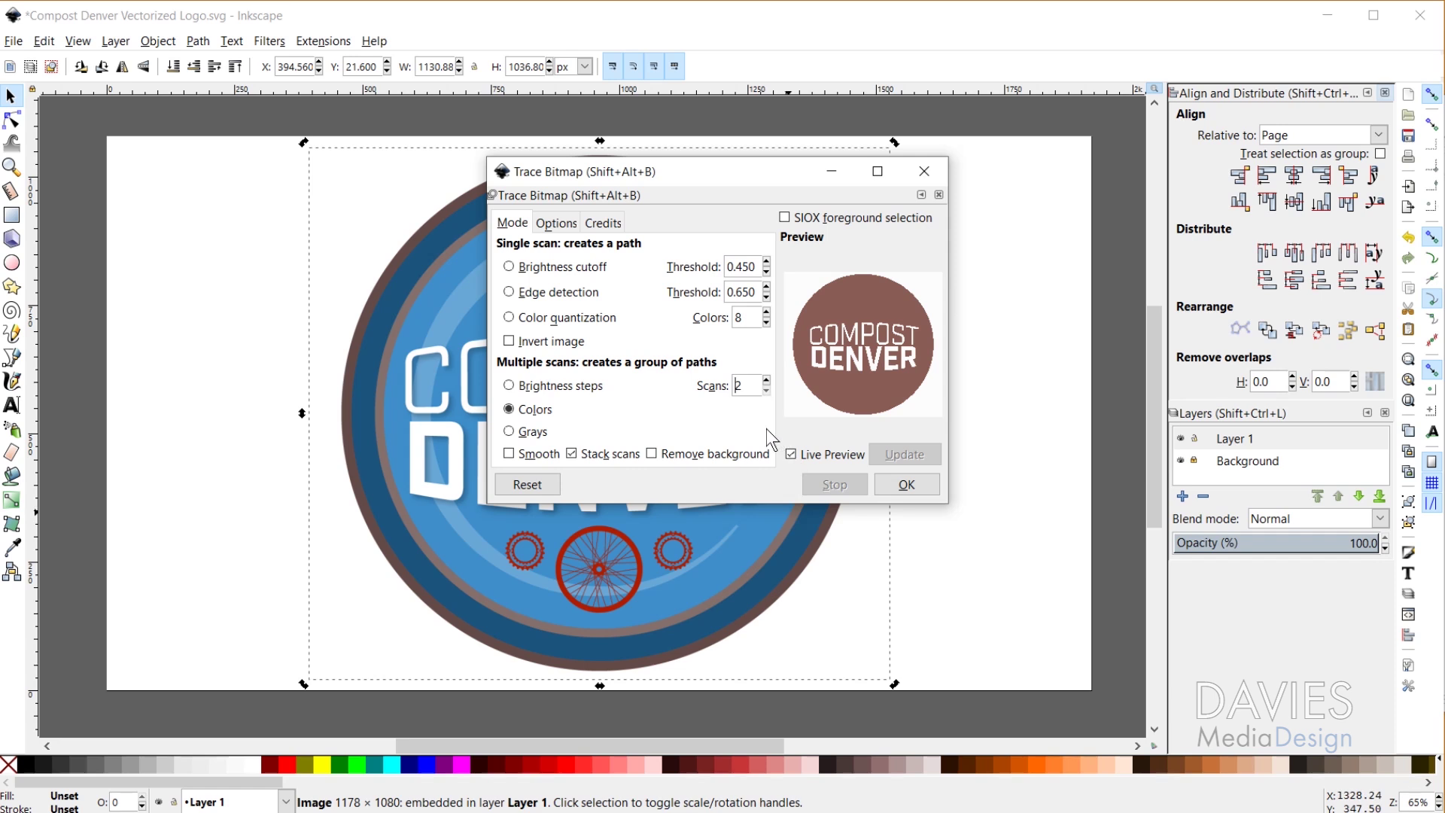
left_click(766, 380)
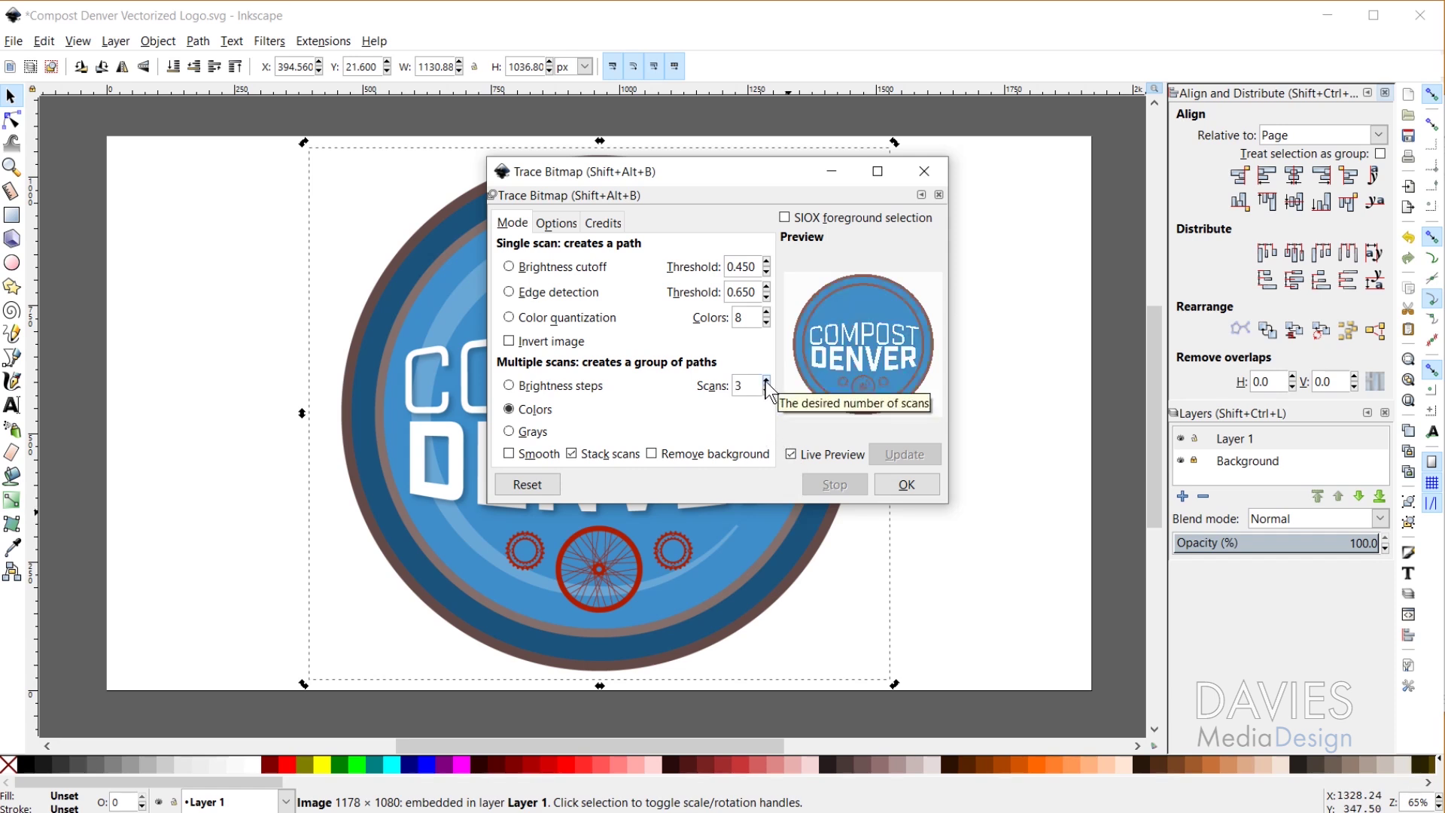
left_click(766, 381)
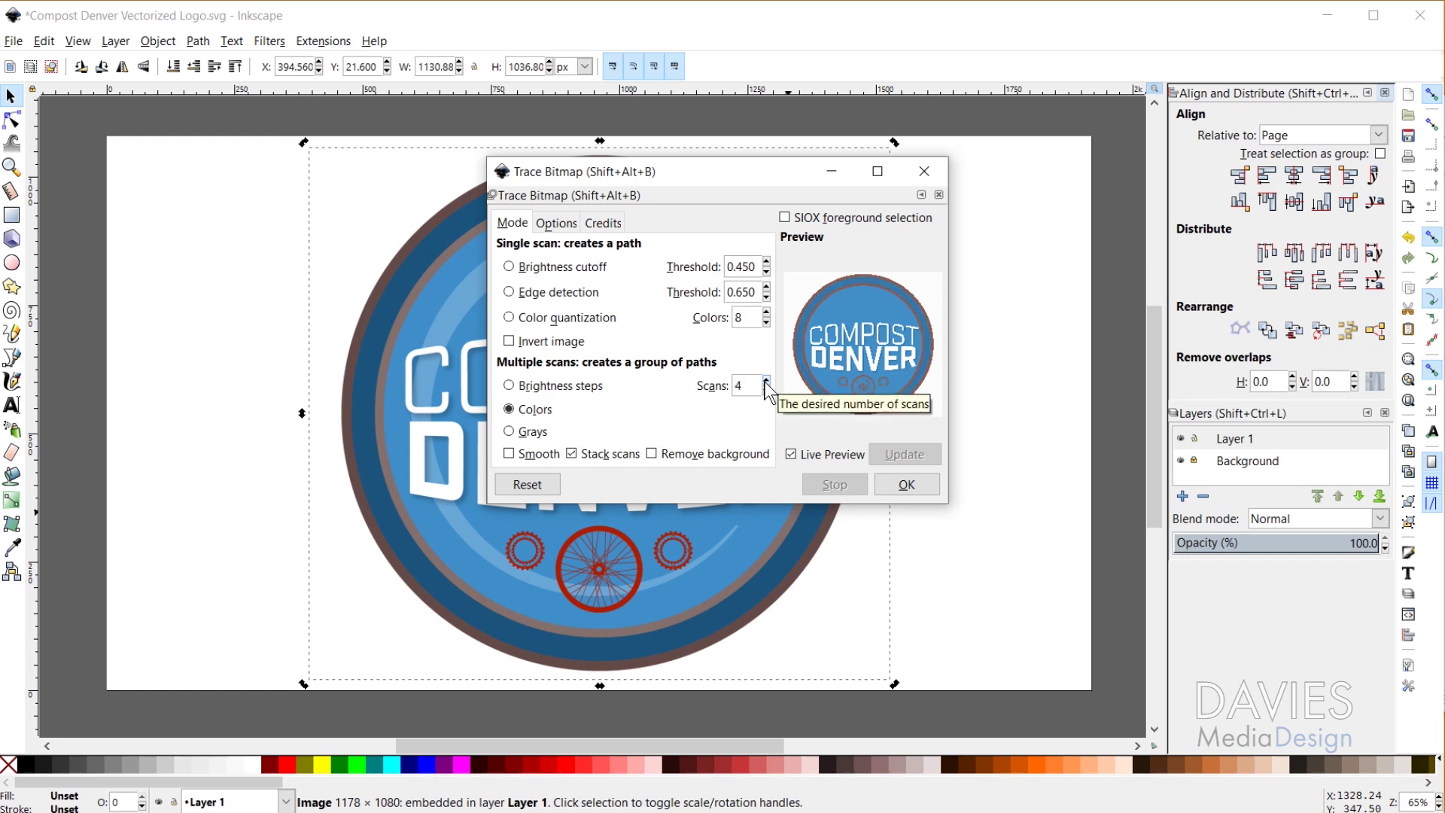
left_click(766, 381)
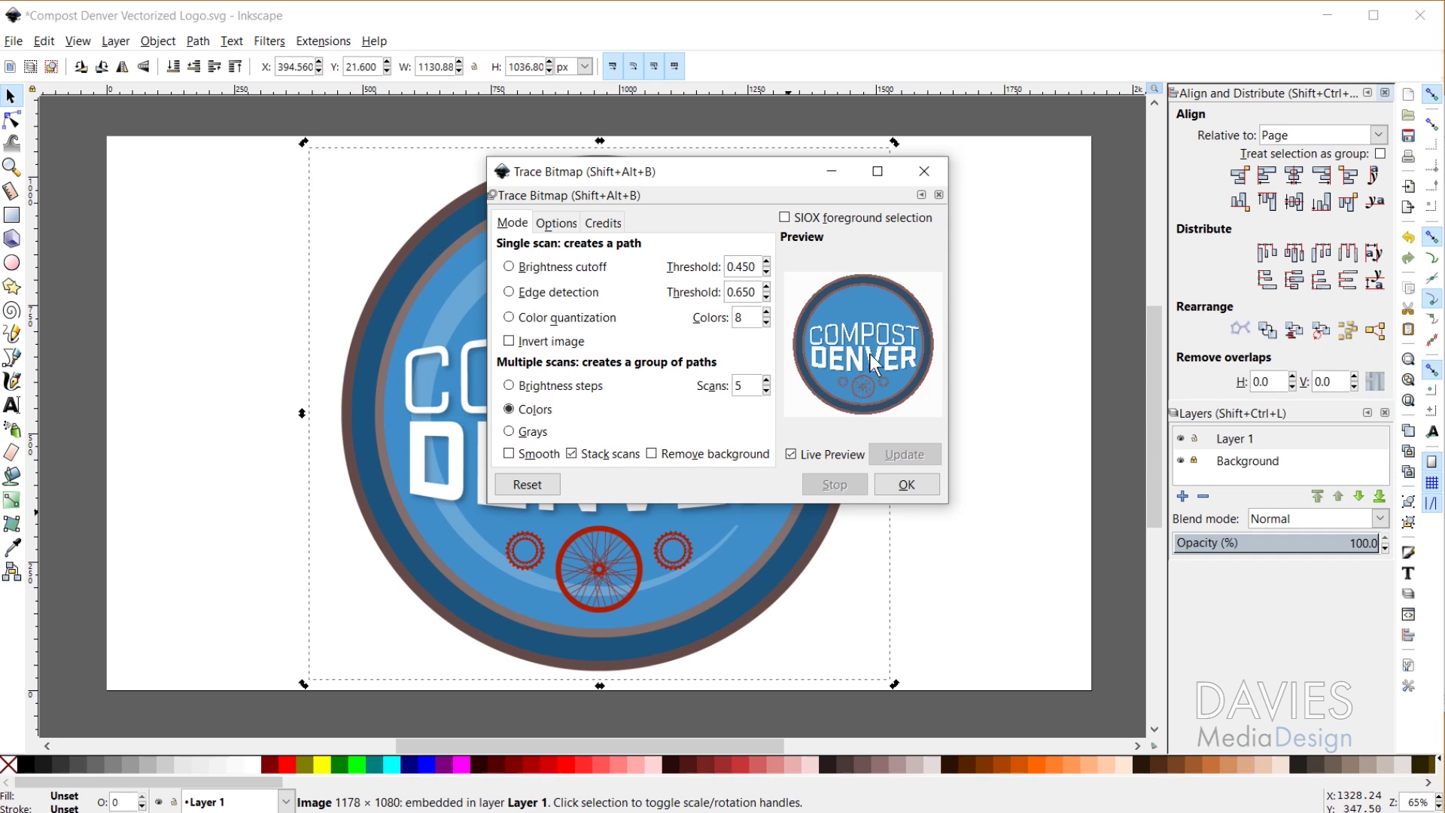
- Raise the colour scans to 9, enable Remove background, and run the colour trace
left_click(791, 455)
left_click(791, 454)
left_click(766, 381)
left_click(766, 381)
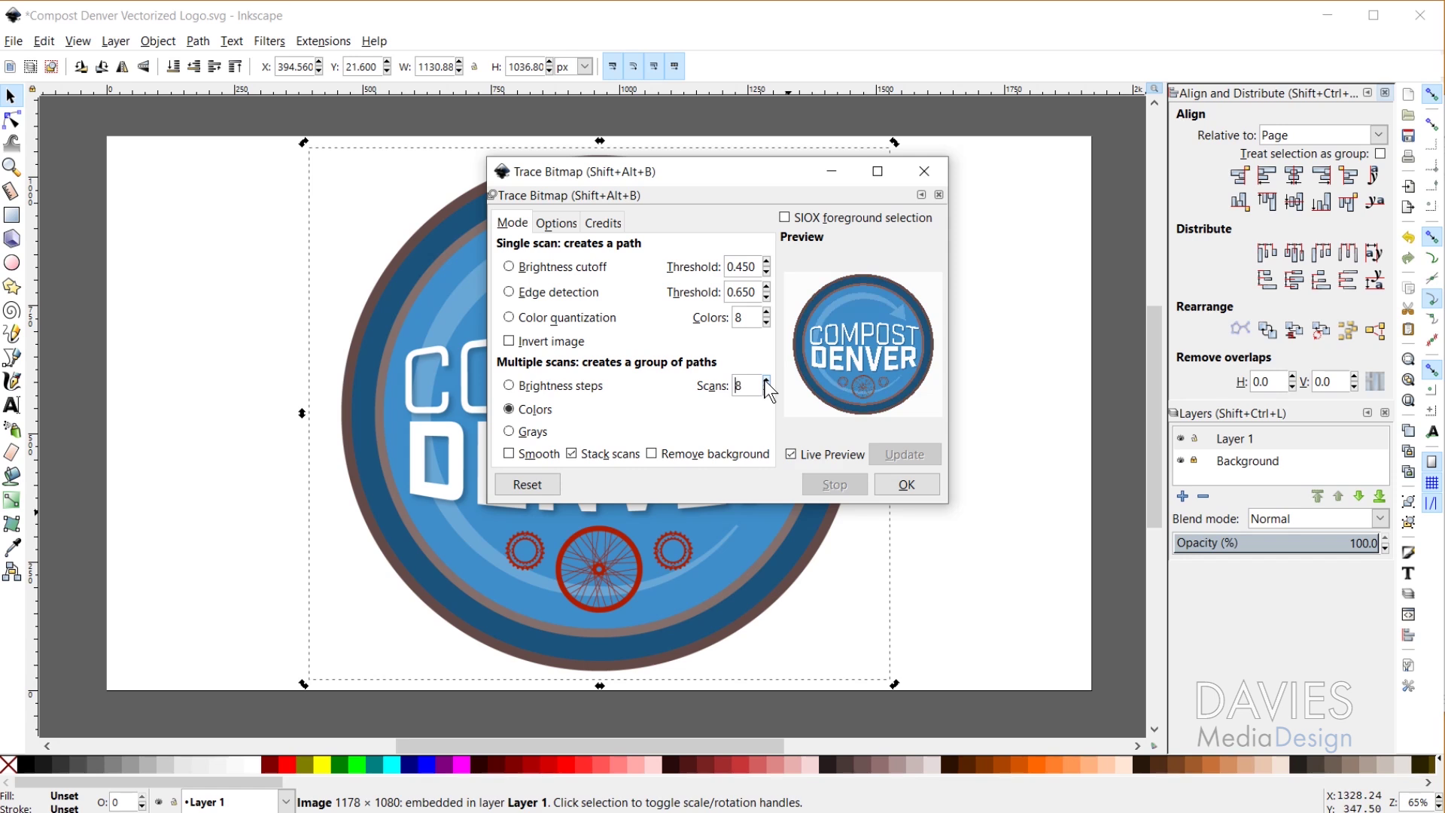
left_click(766, 380)
left_click(652, 454)
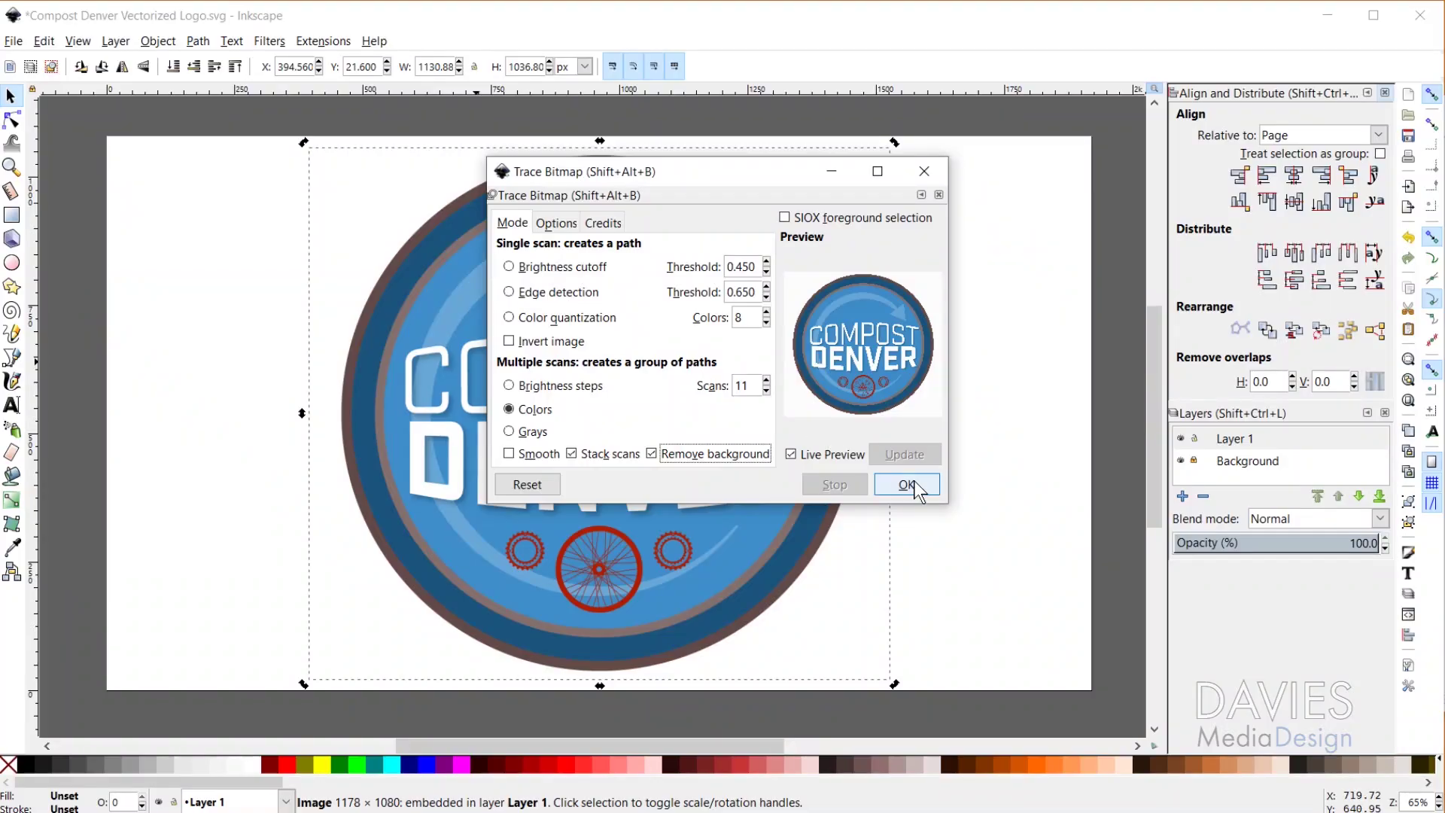
left_click(916, 488)
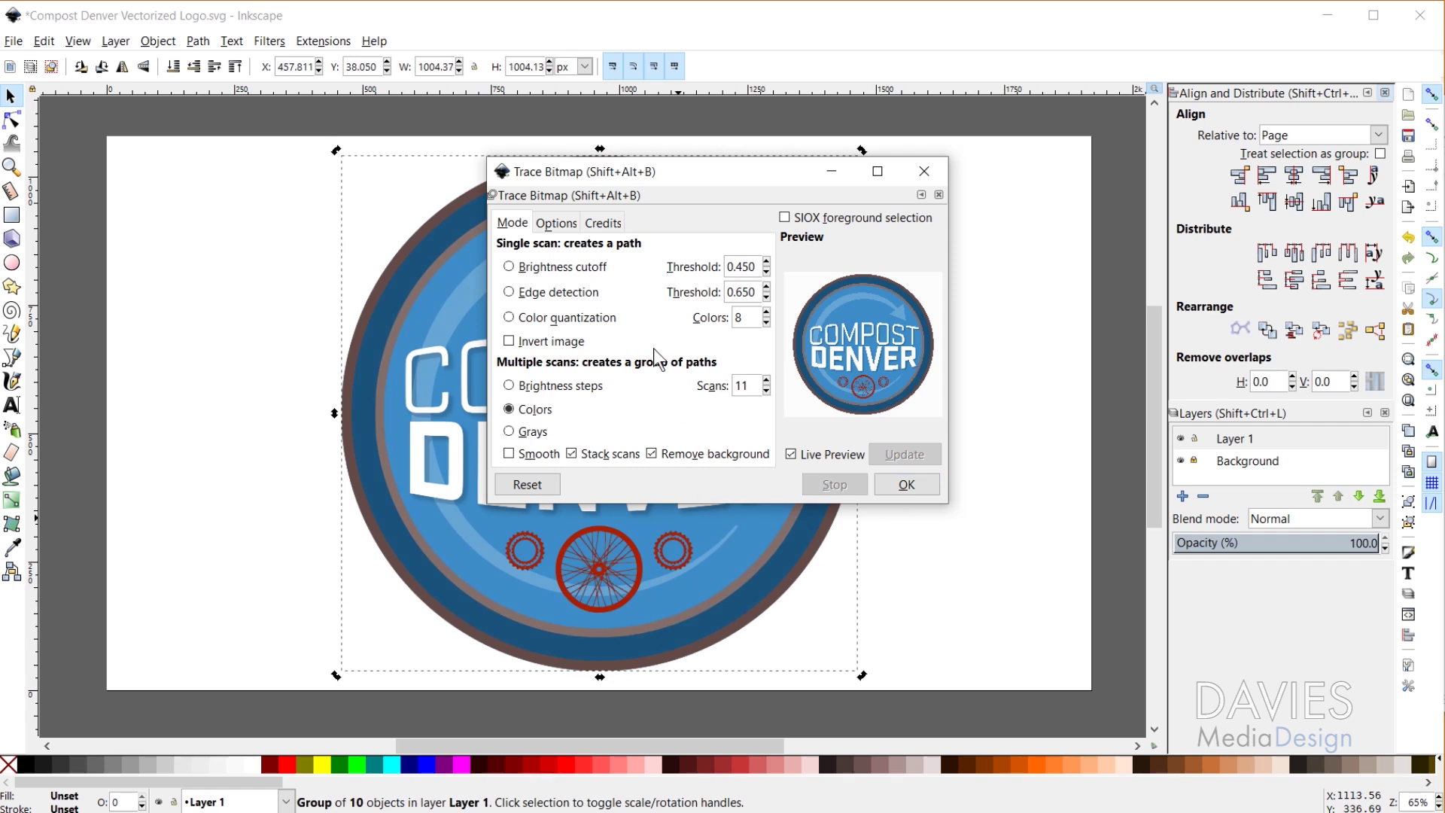
- Move the traced logo aside and delete the original bitmap logo
left_click(925, 173)
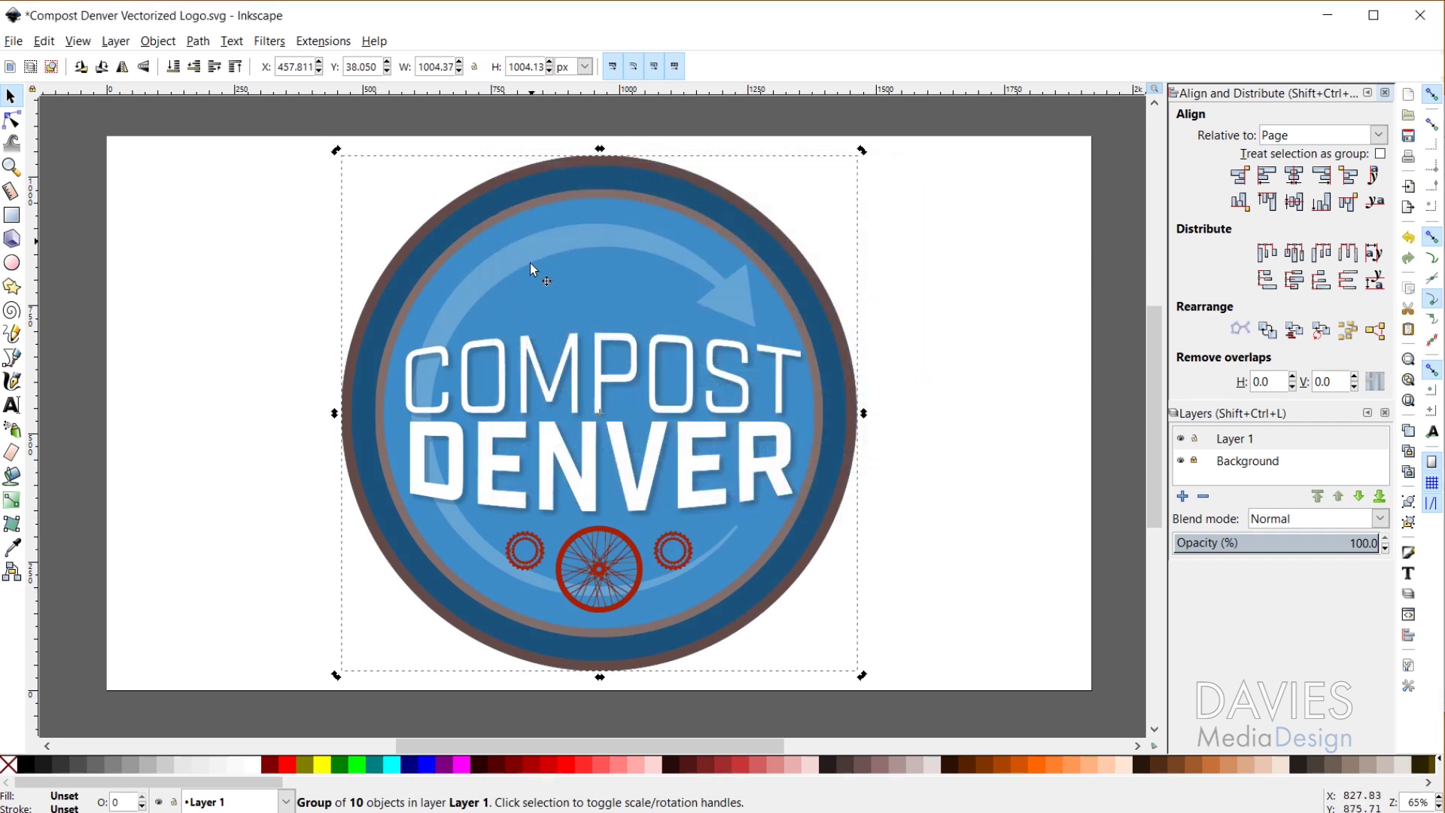
left_click_drag(515, 288, 948, 269)
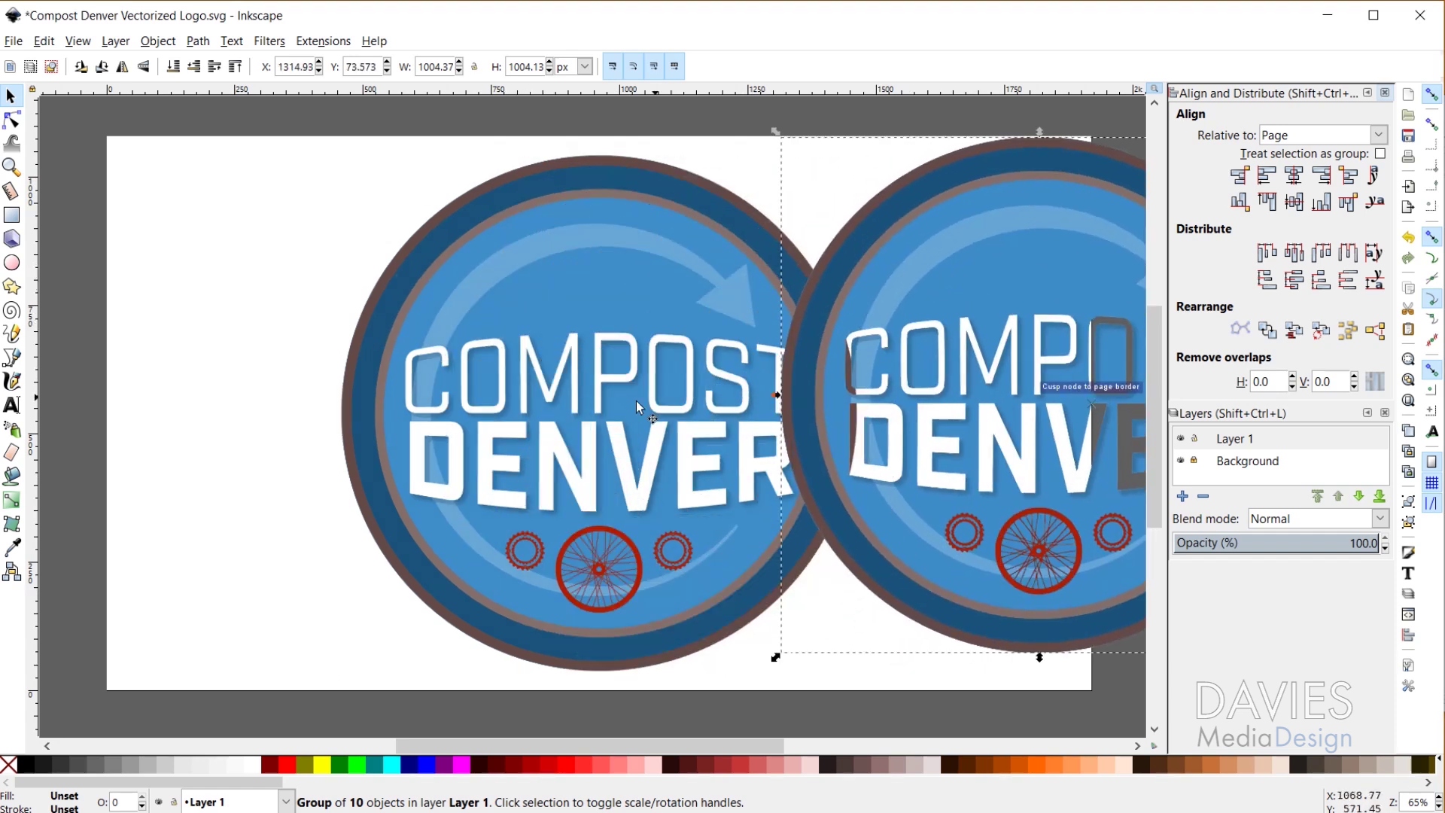
left_click(620, 390)
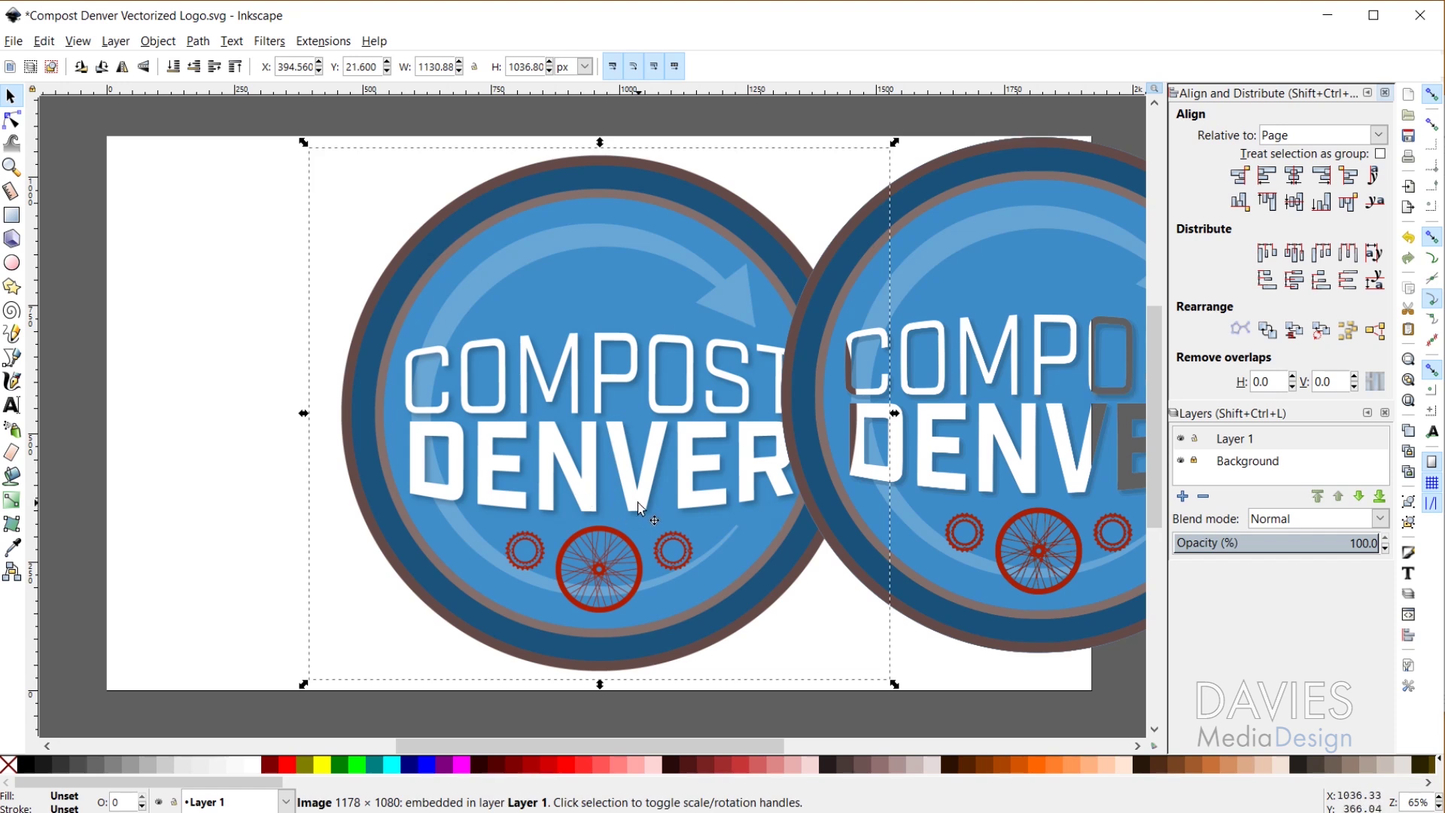
scroll(638, 444, "up", 12)
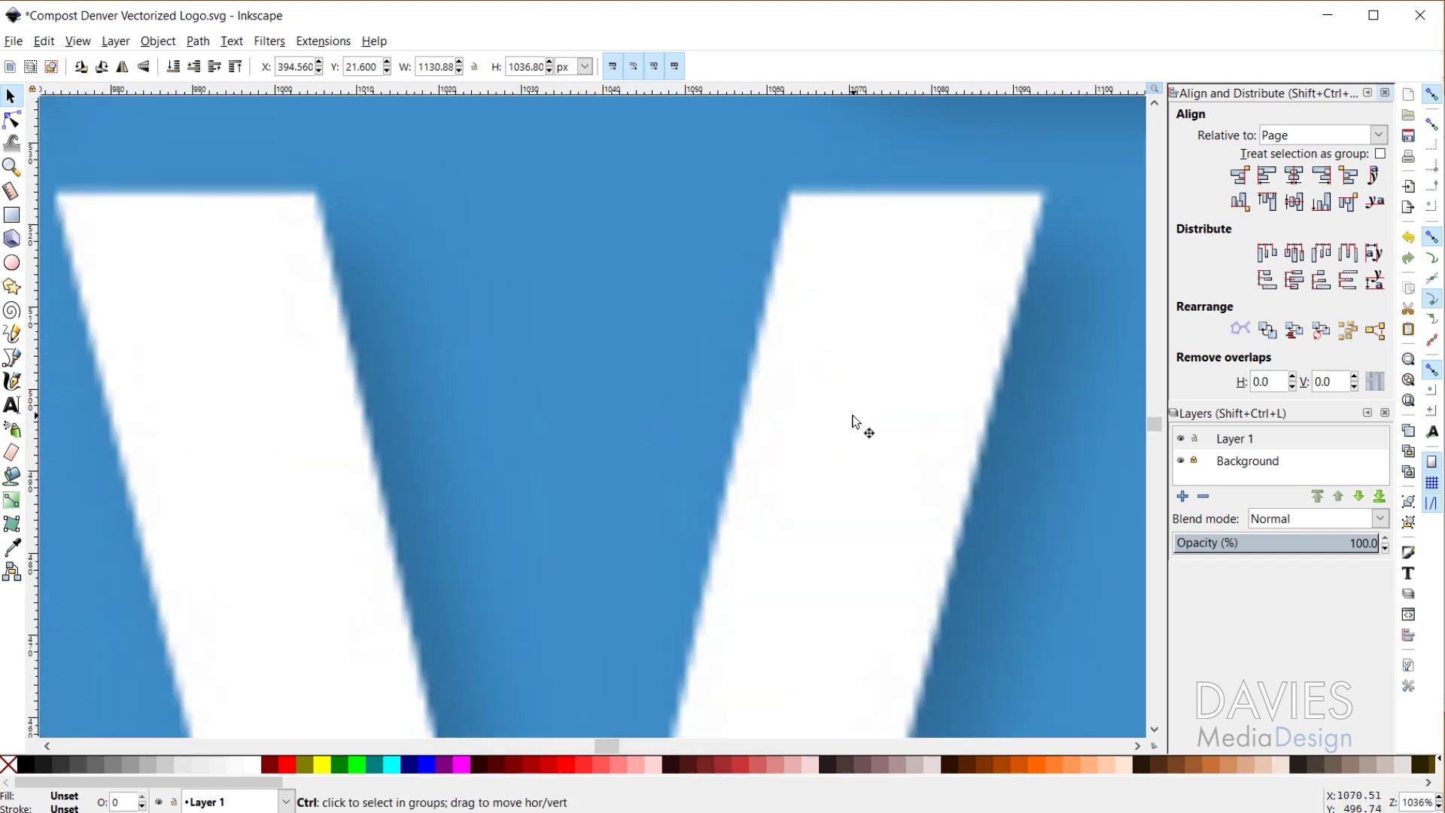
scroll(435, 252, "down", 11)
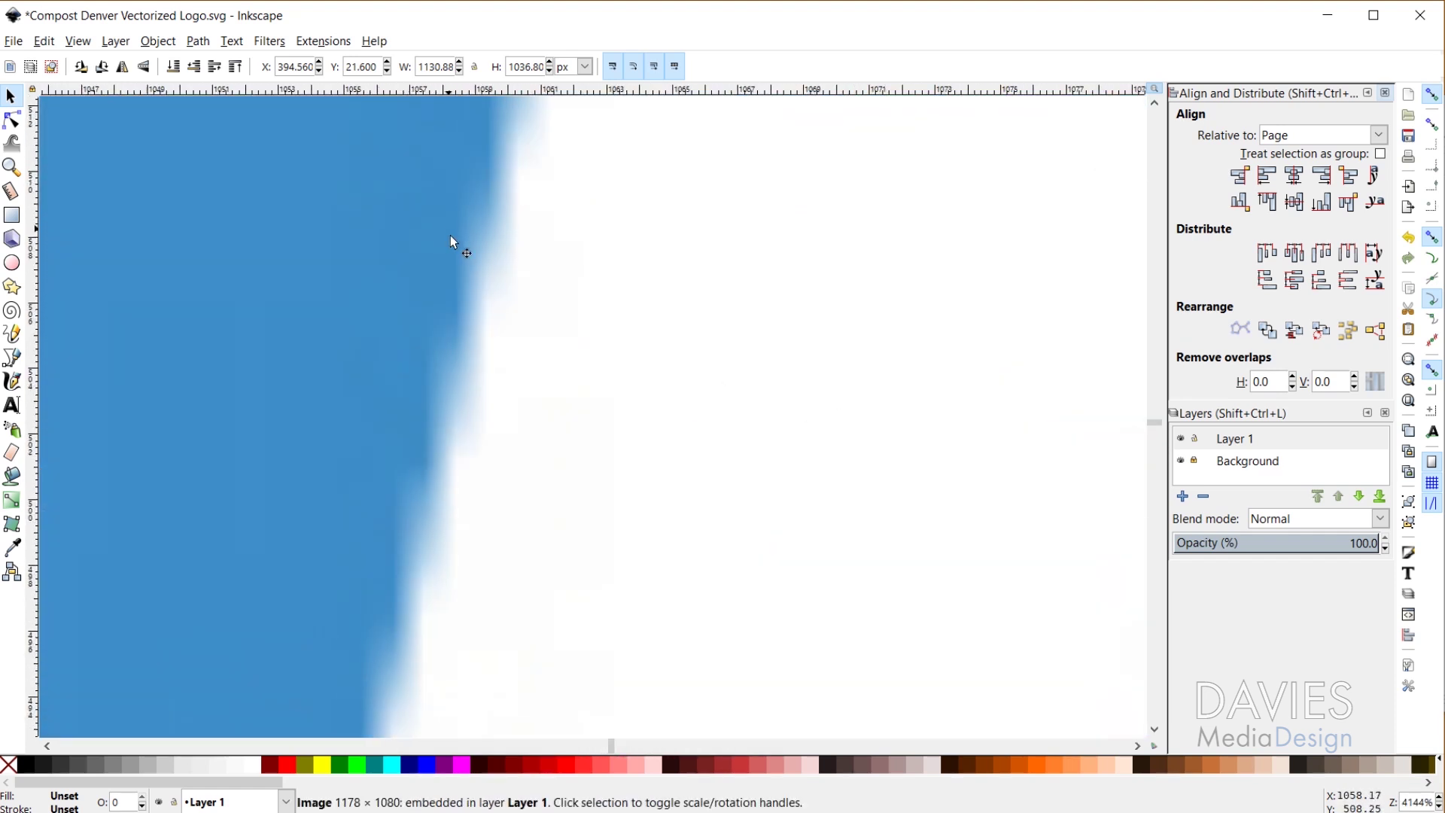
scroll(570, 369, "down", 3)
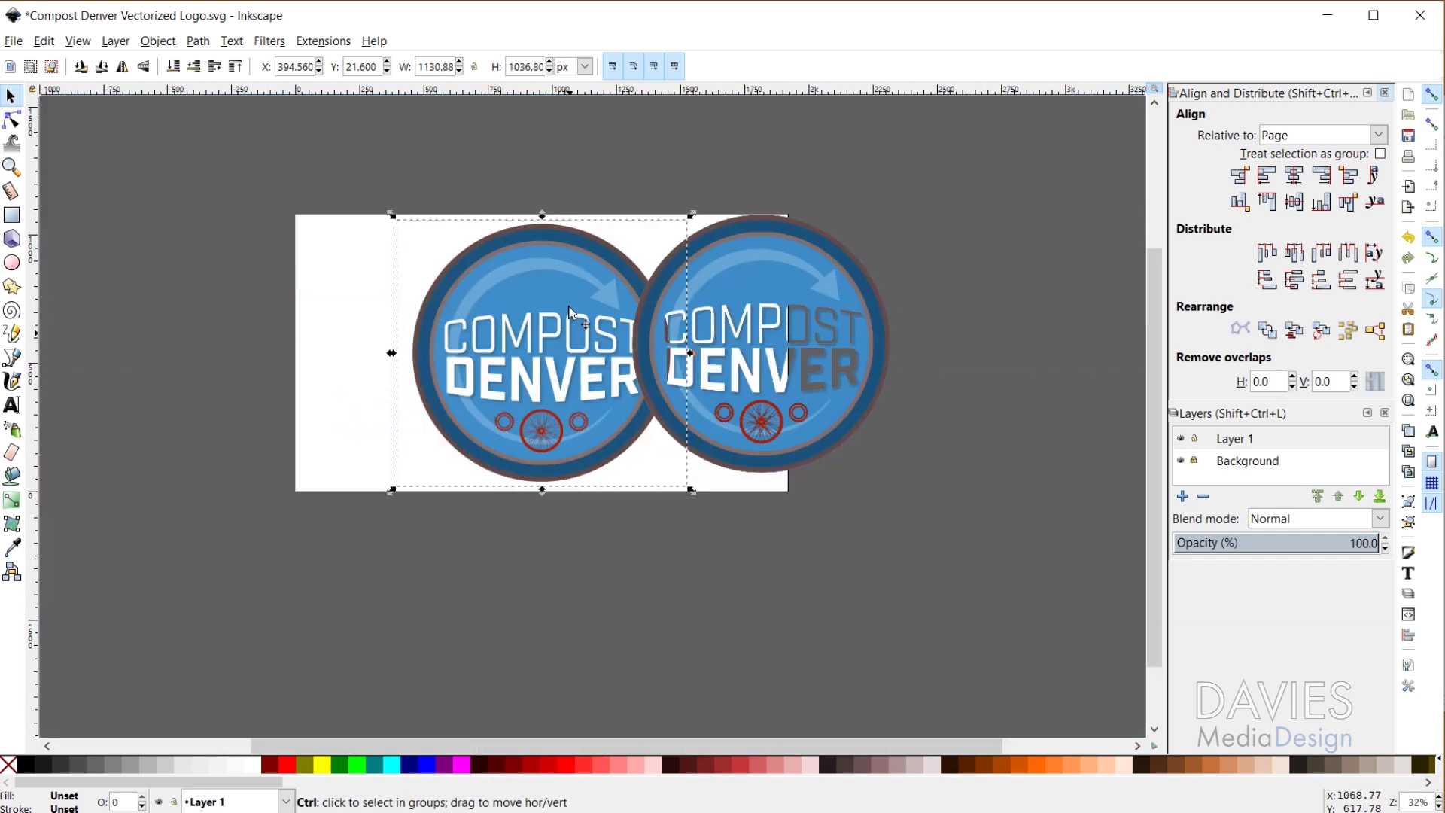
key("Delete")
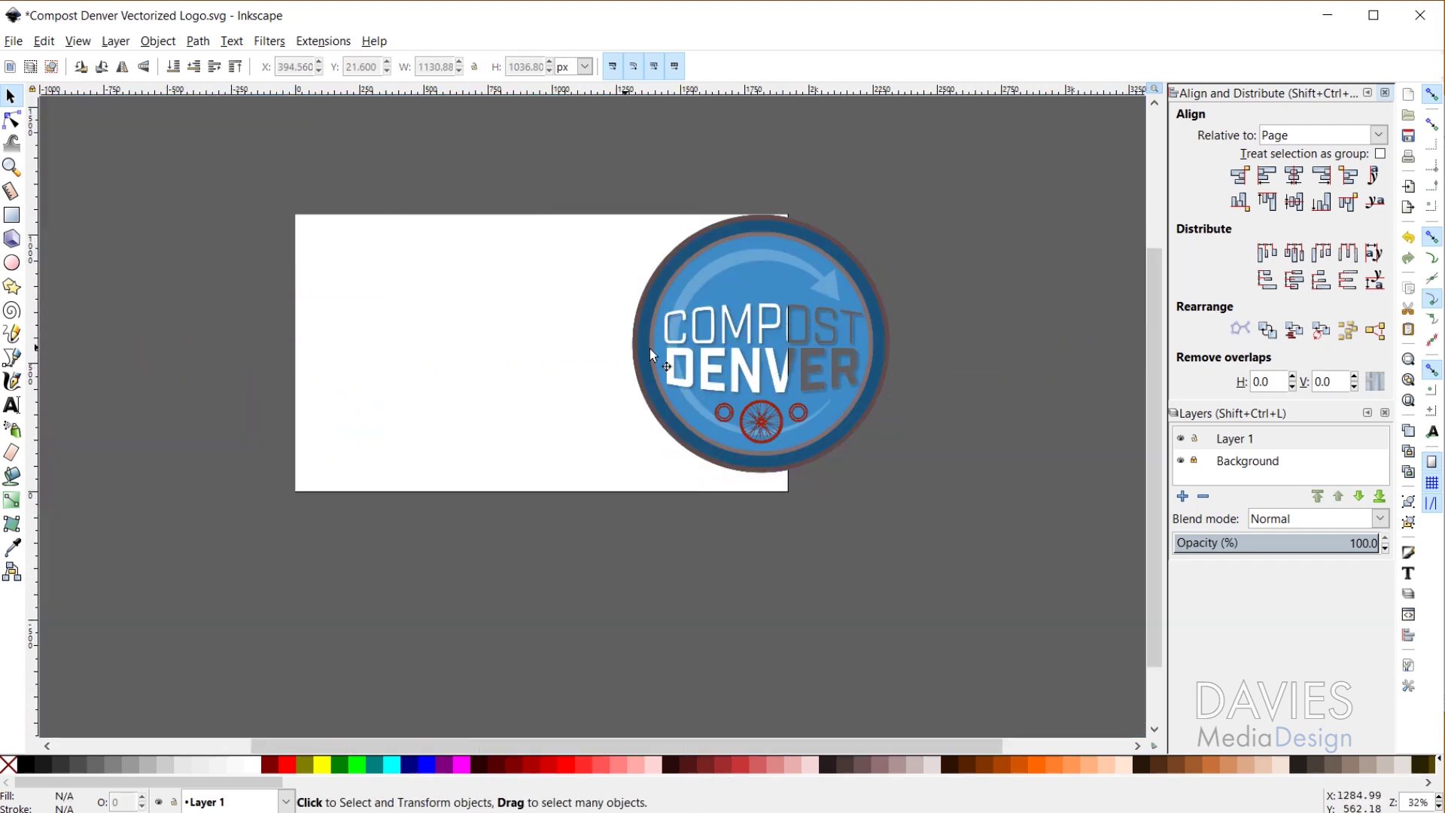
- Centre the vectorized logo group on the page and zoom in to check its edges
left_click(768, 331)
left_click_drag(767, 332, 557, 299)
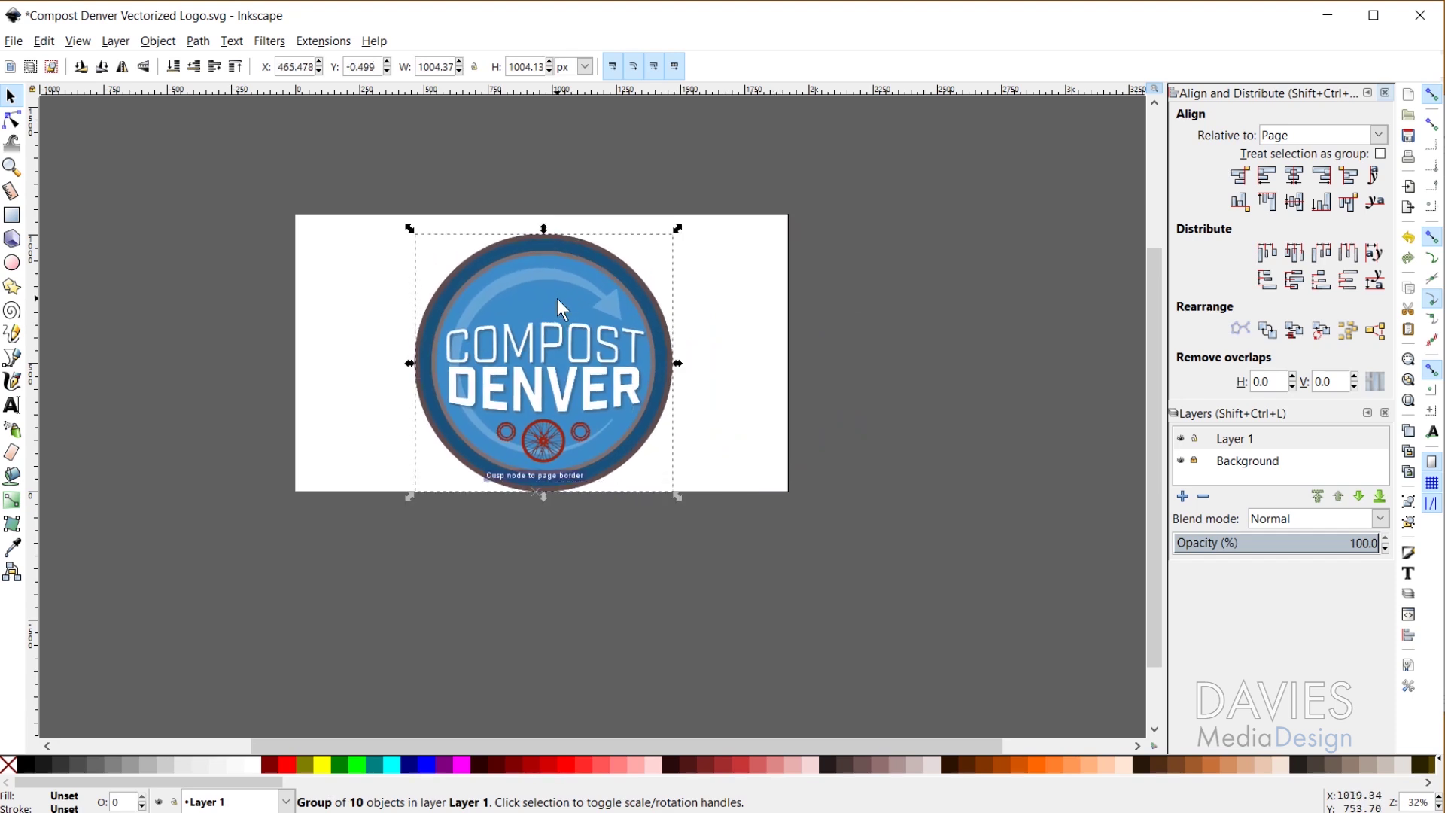
scroll(575, 376, "up", 10)
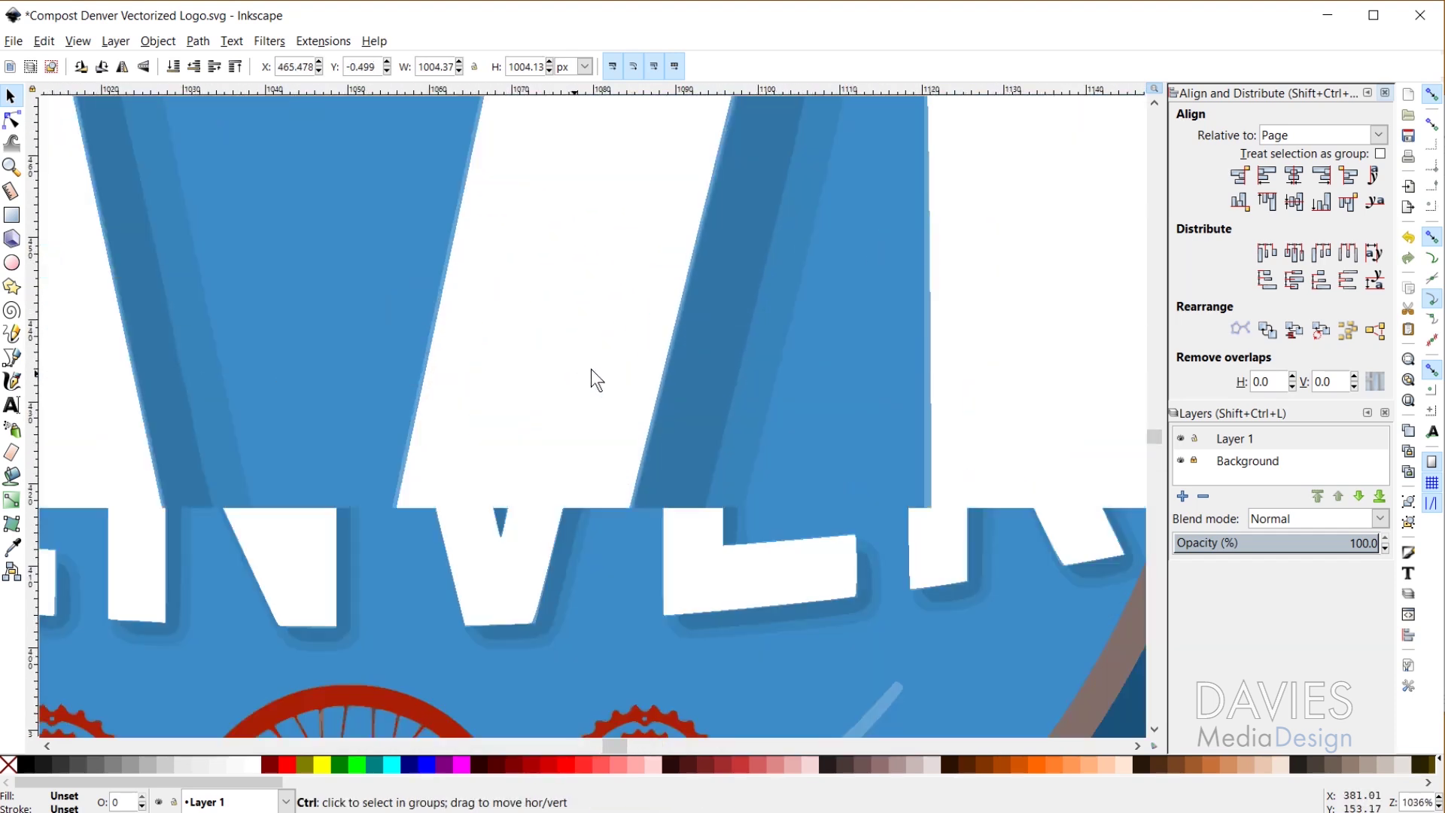
scroll(592, 371, "up", 8)
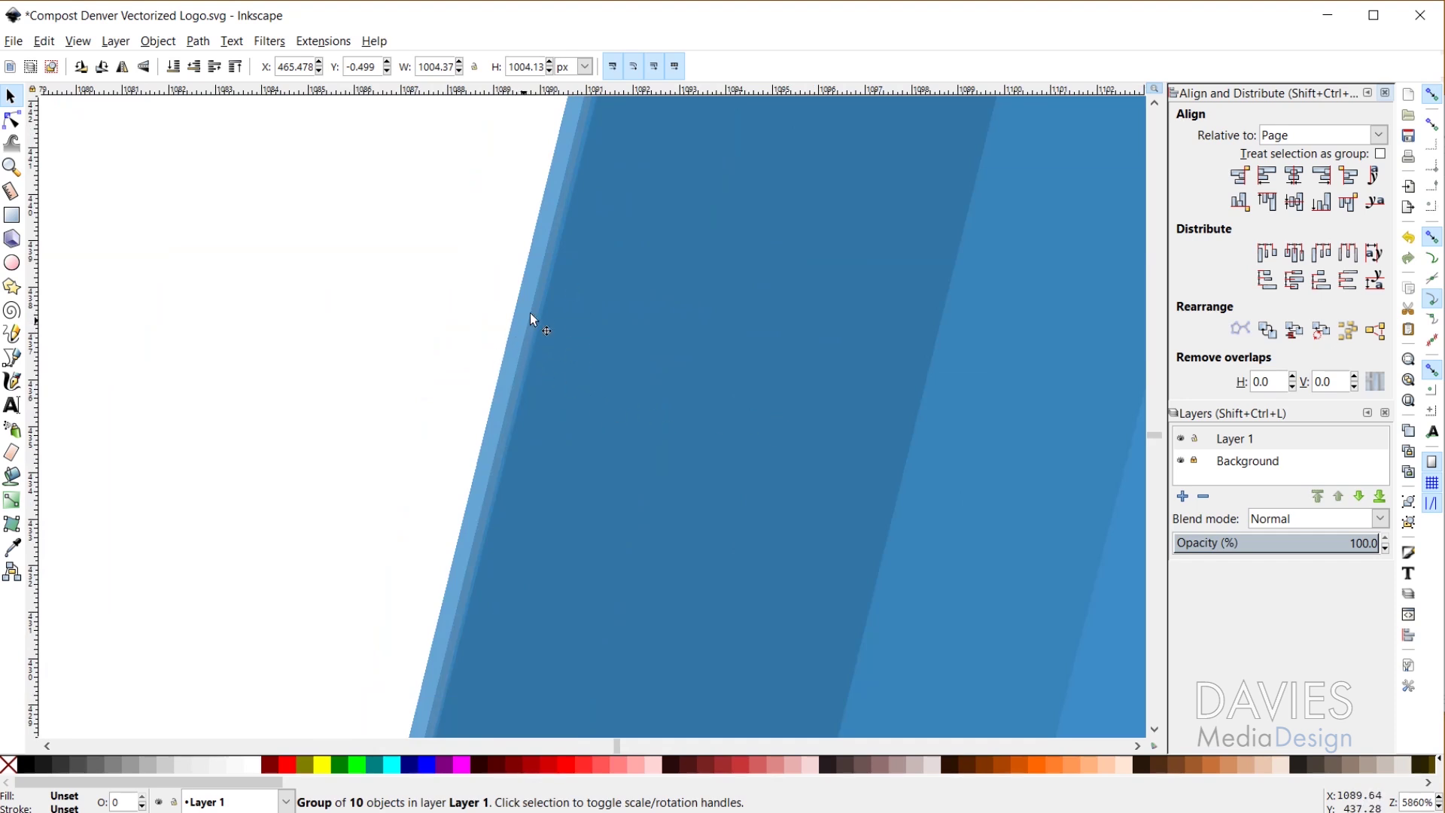
scroll(978, 396, "down", 3)
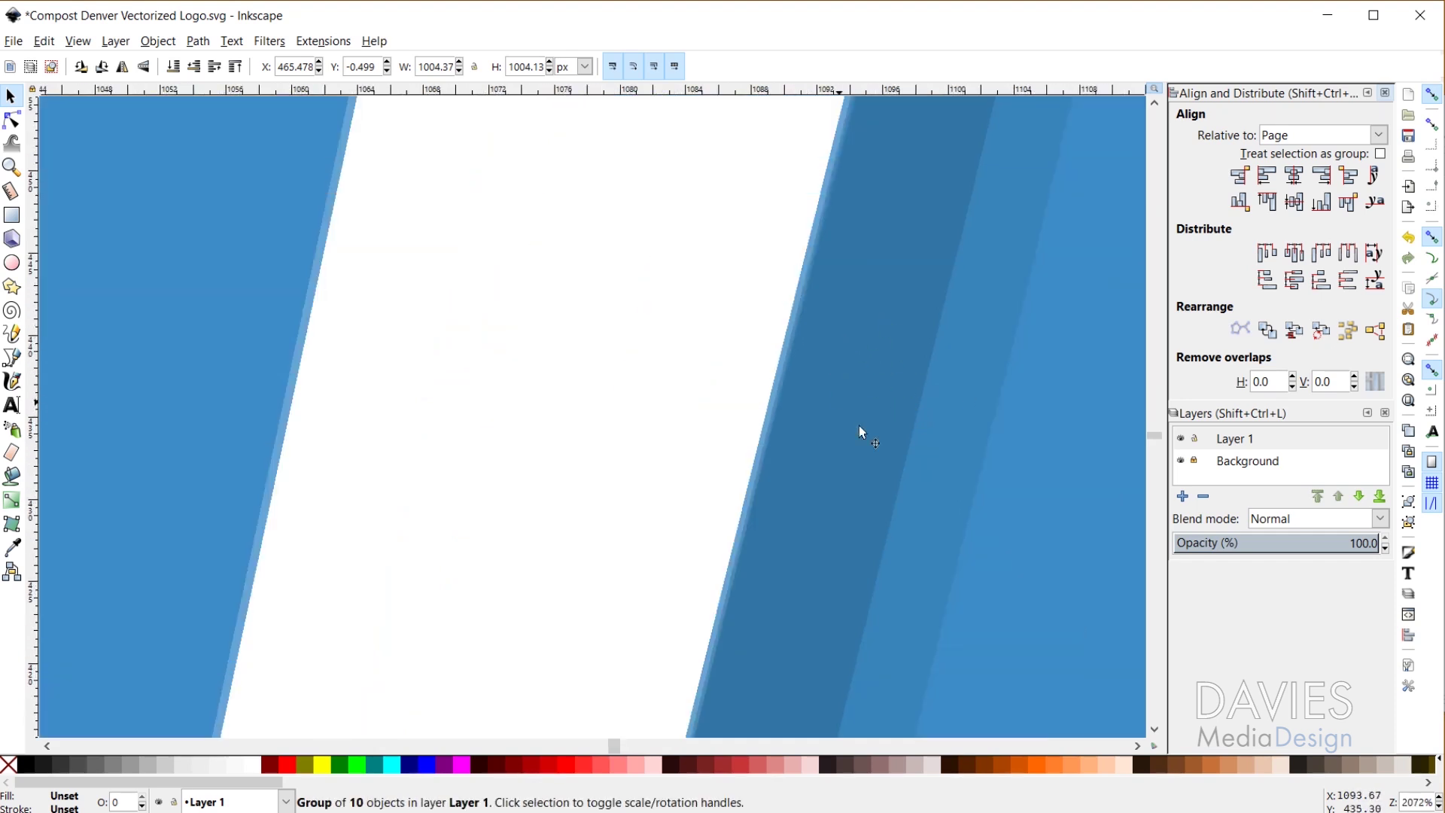
scroll(891, 338, "down", 3)
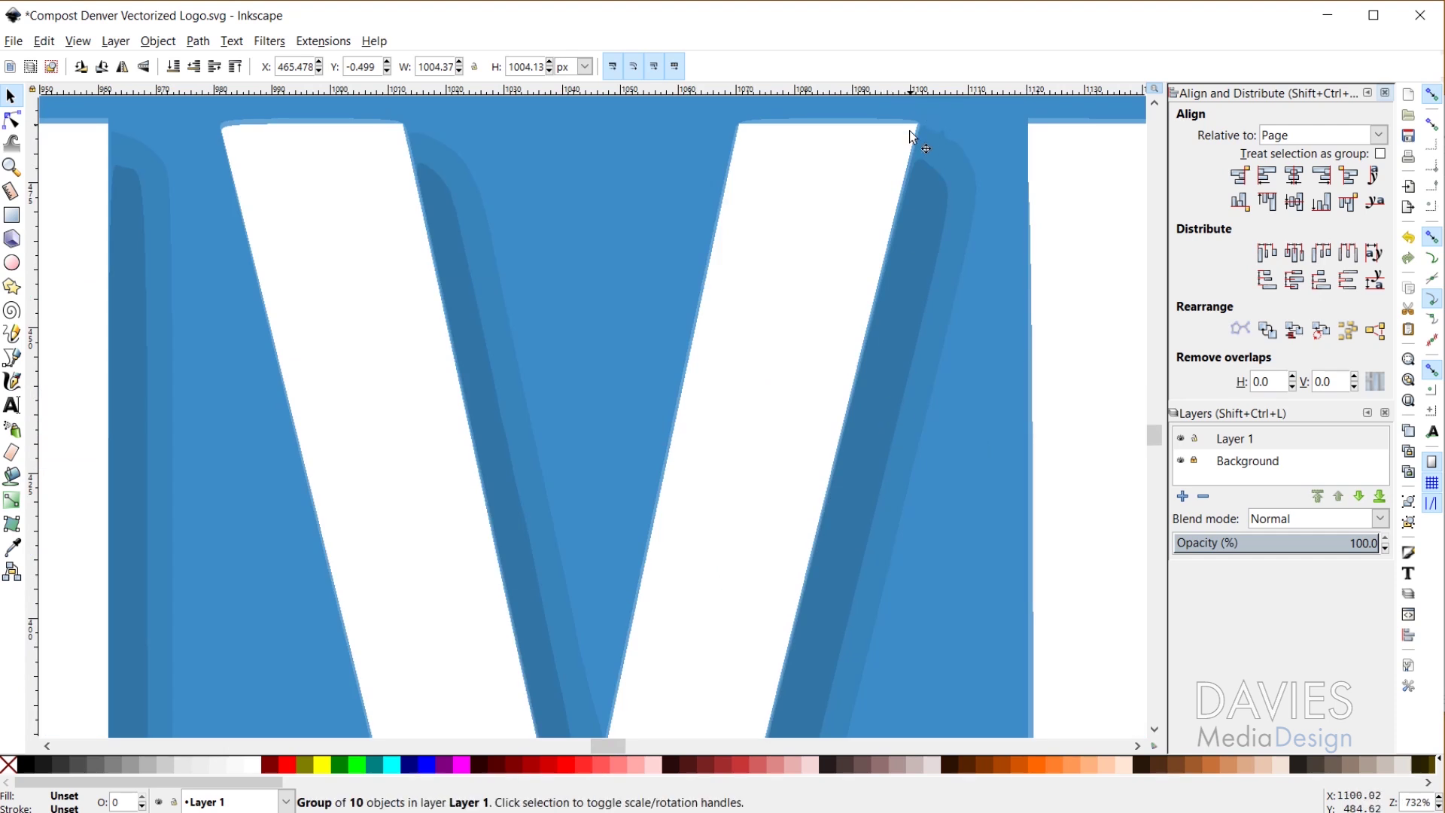
scroll(932, 241, "up", 5)
scroll(737, 421, "down", 5)
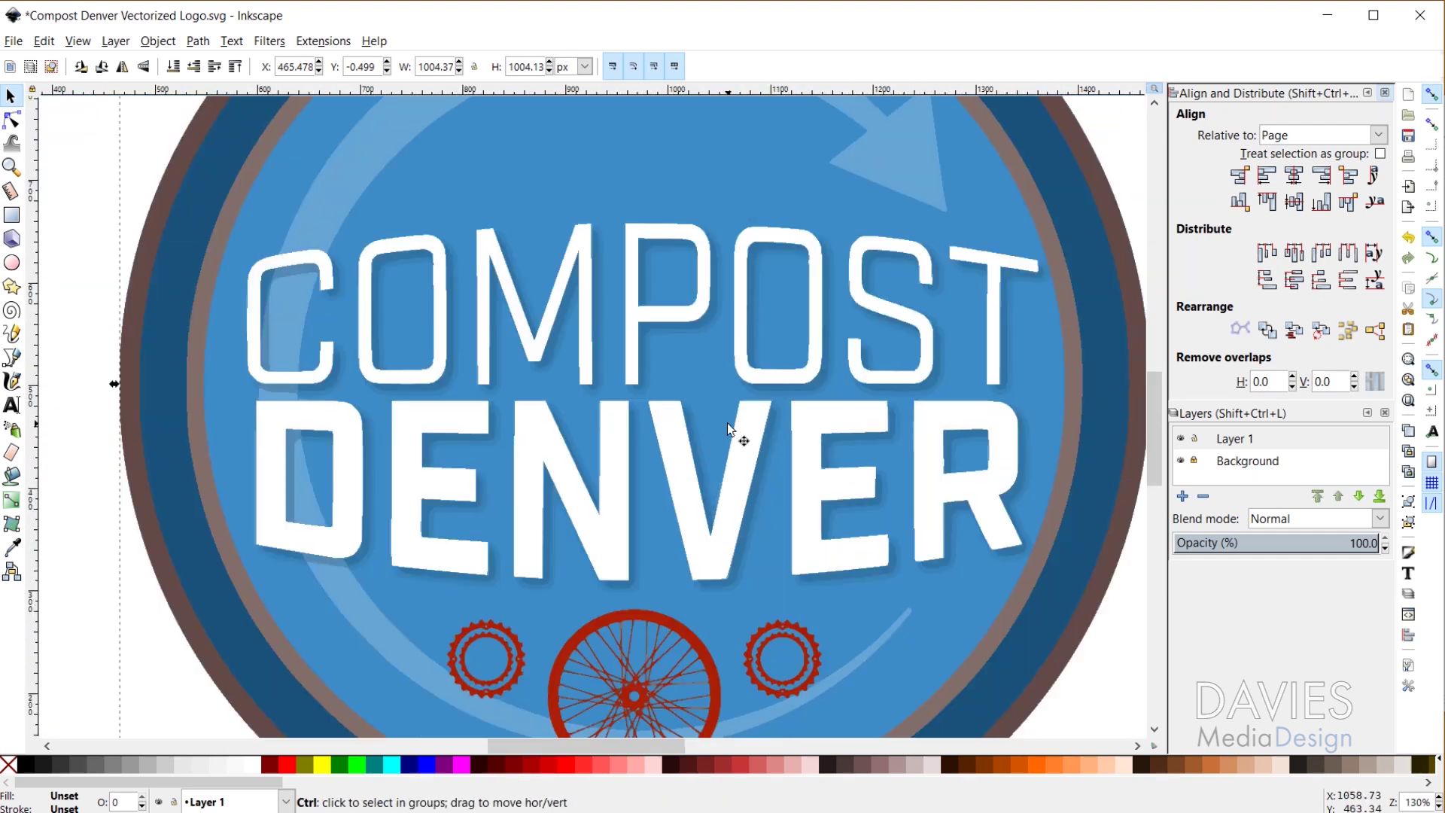
scroll(699, 447, "down", 6)
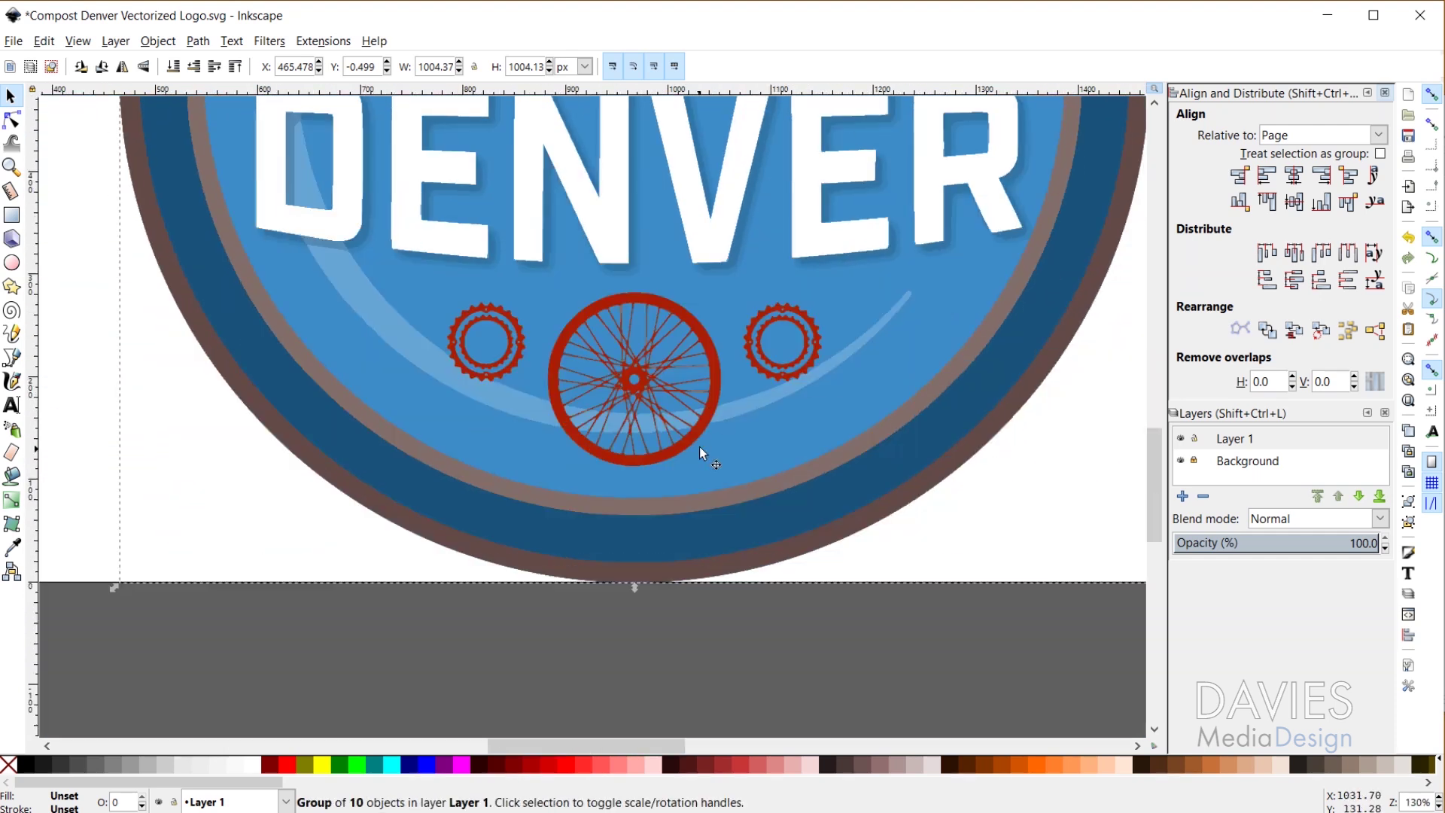
- Display the logo's path nodes with the Node tool, then just the outer ring's nodes
left_click(12, 119)
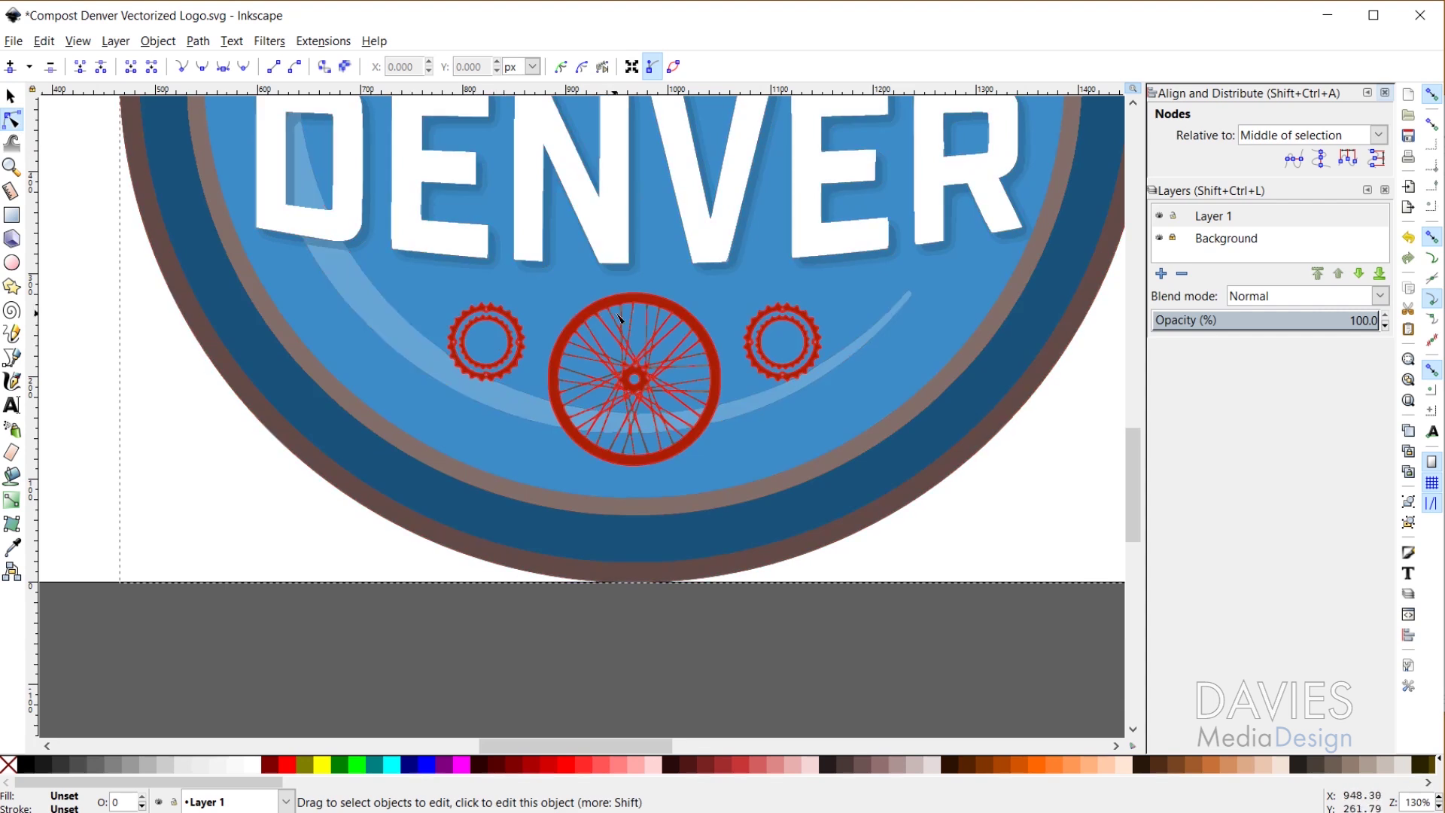
scroll(621, 319, "up", 10)
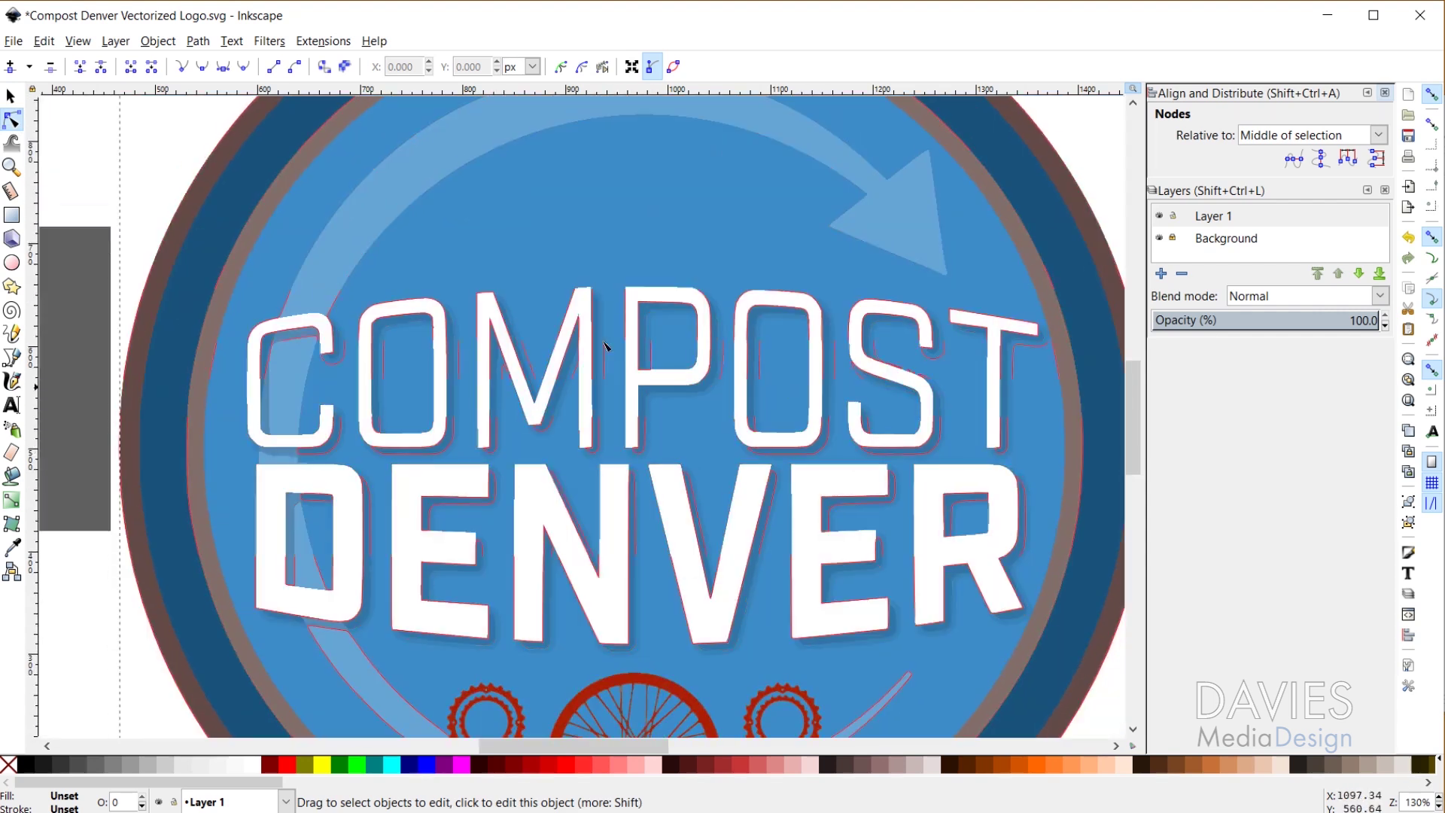
scroll(748, 313, "down", 2, "ctrl")
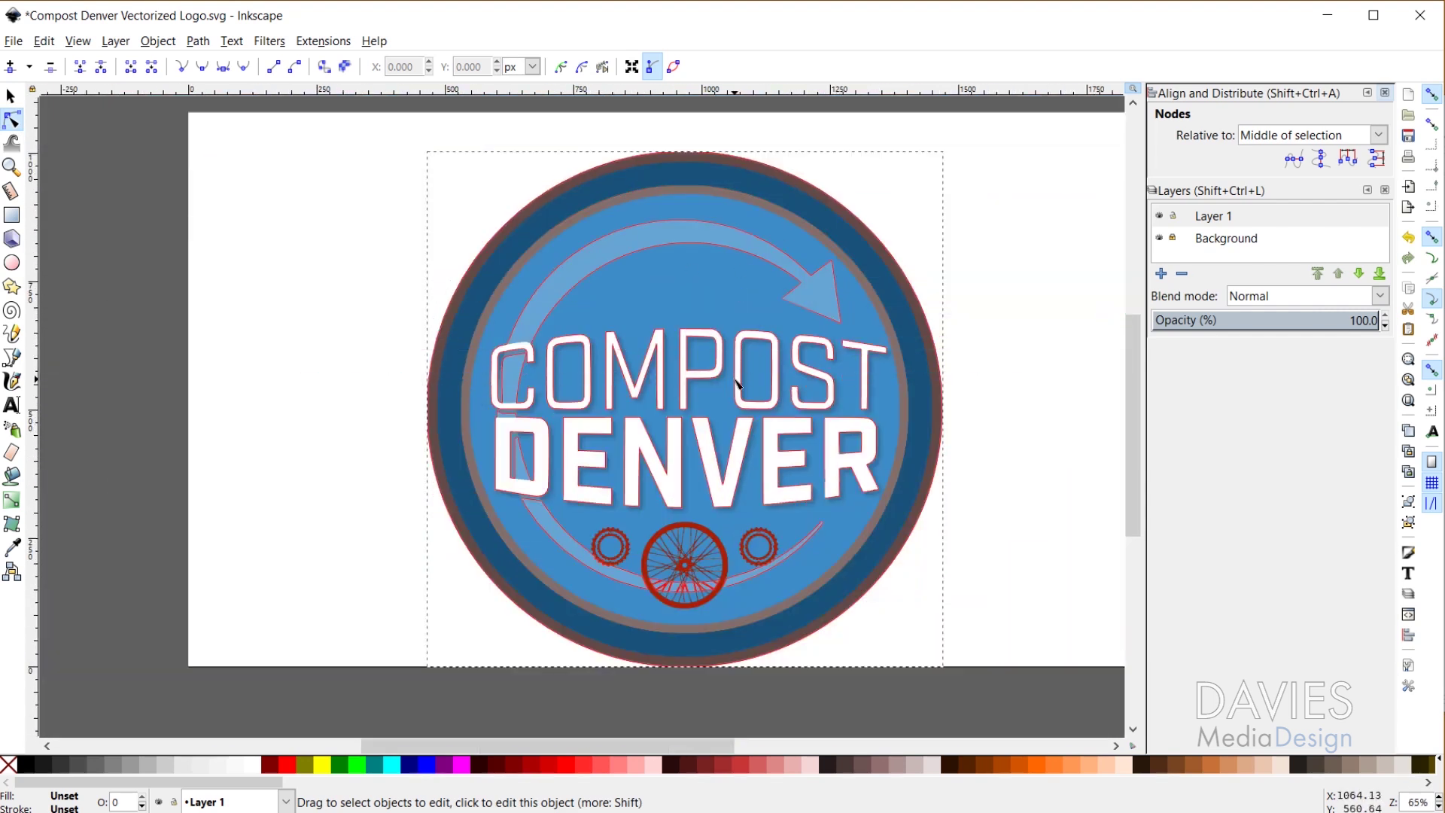
left_click(687, 304)
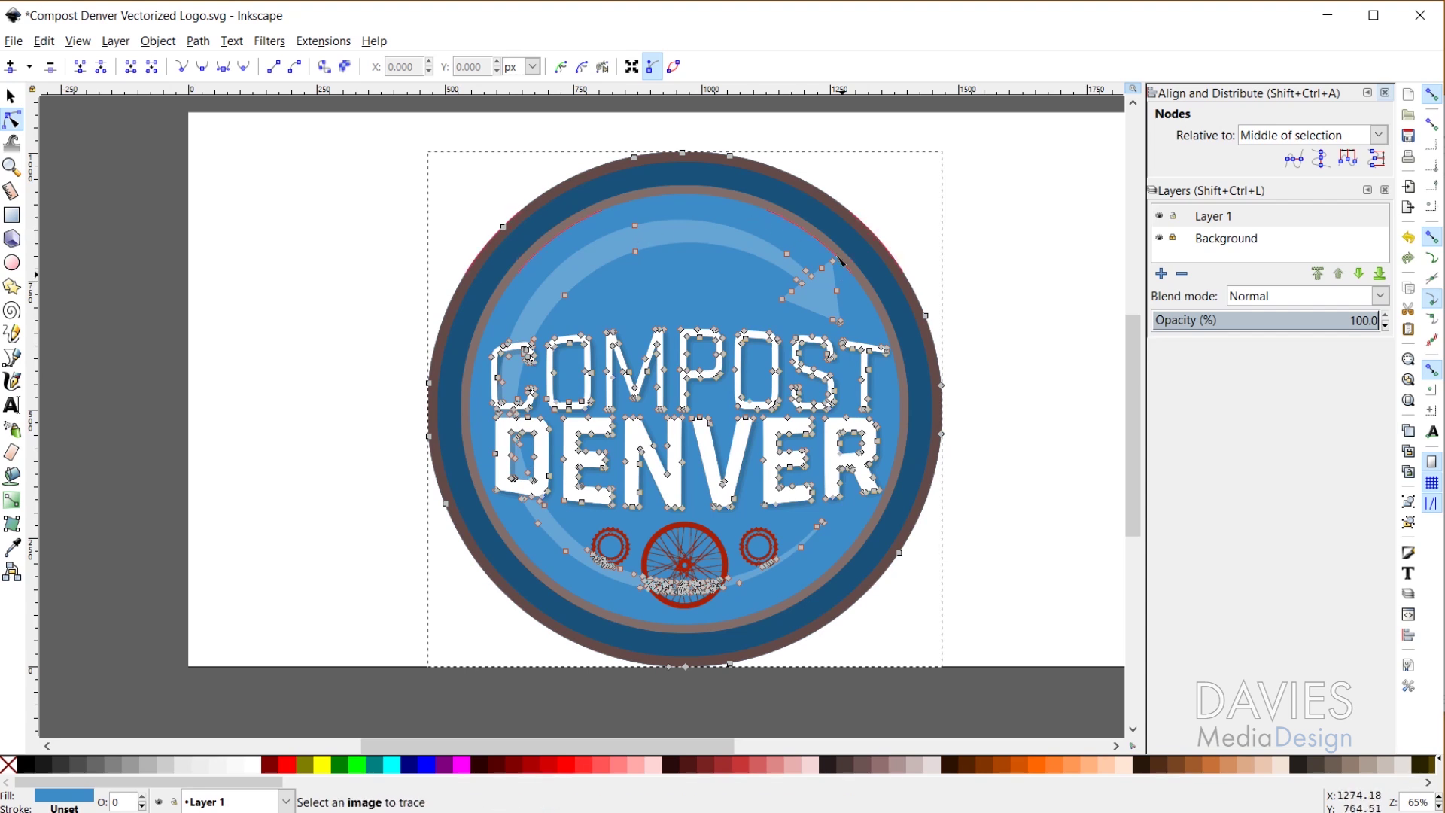
left_click(572, 213)
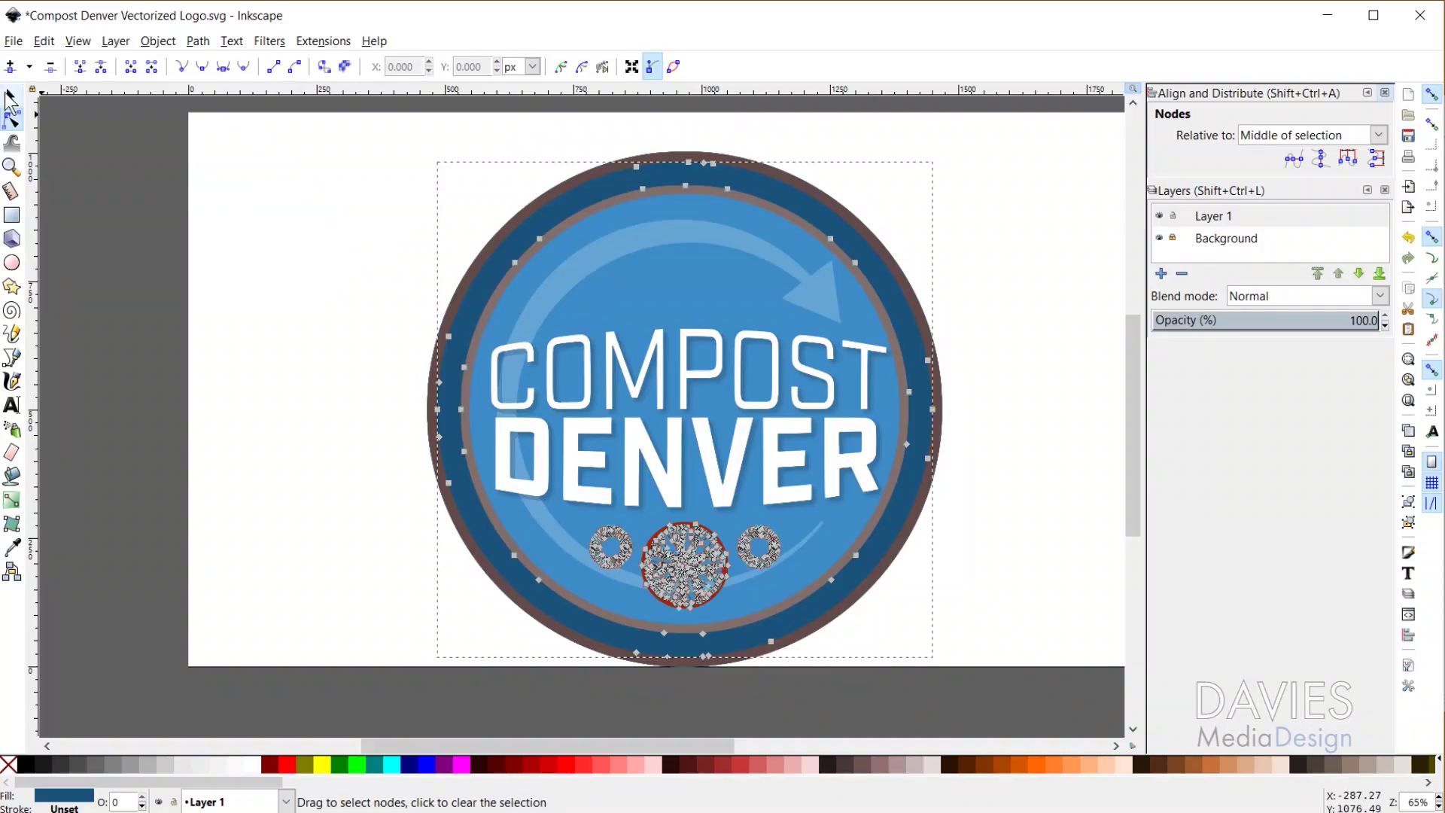
- Select the logo group with the Selector tool and ungroup it with Ctrl+Shift+G
left_click(12, 99)
left_click(1043, 235)
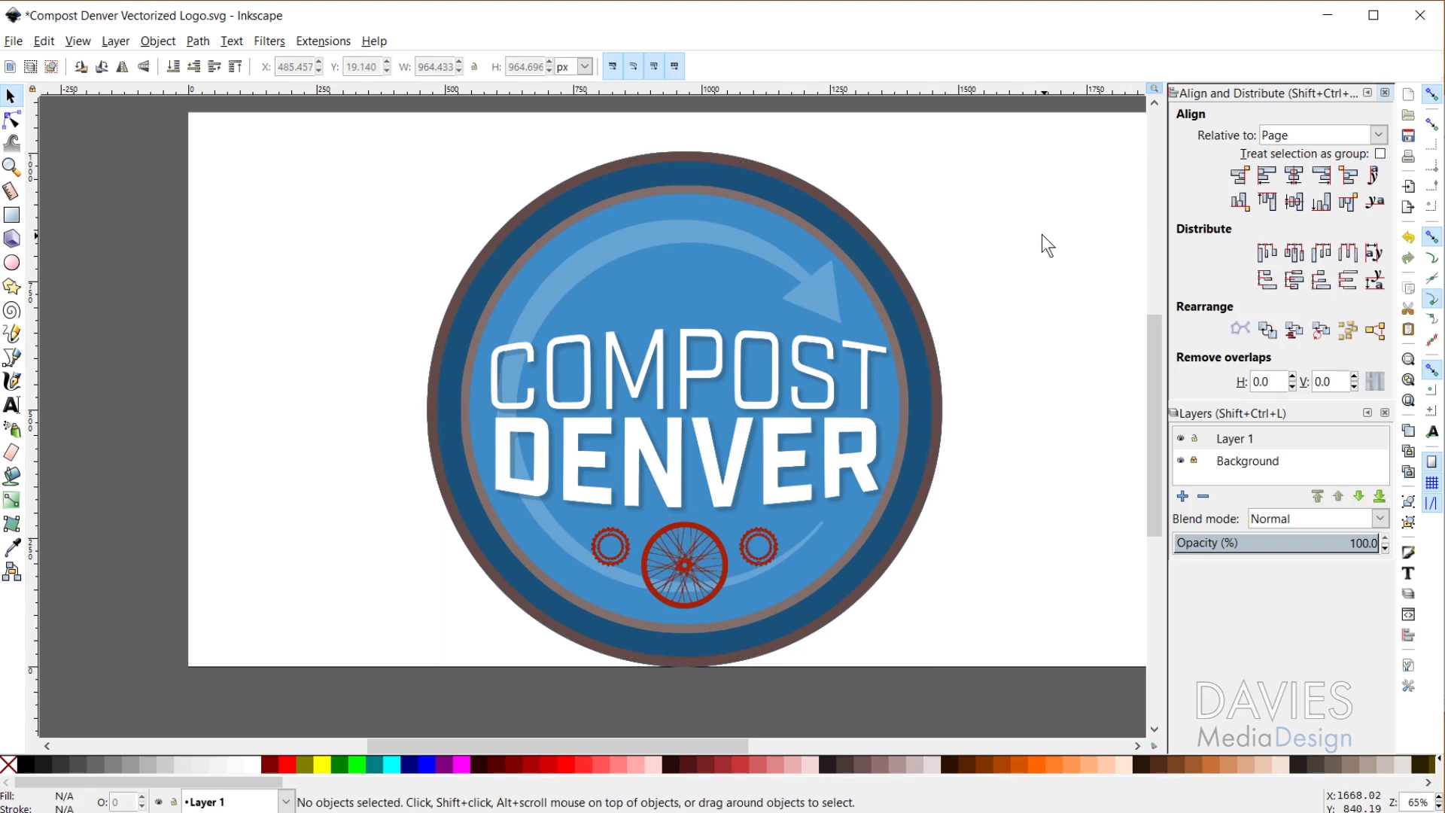
left_click(712, 286)
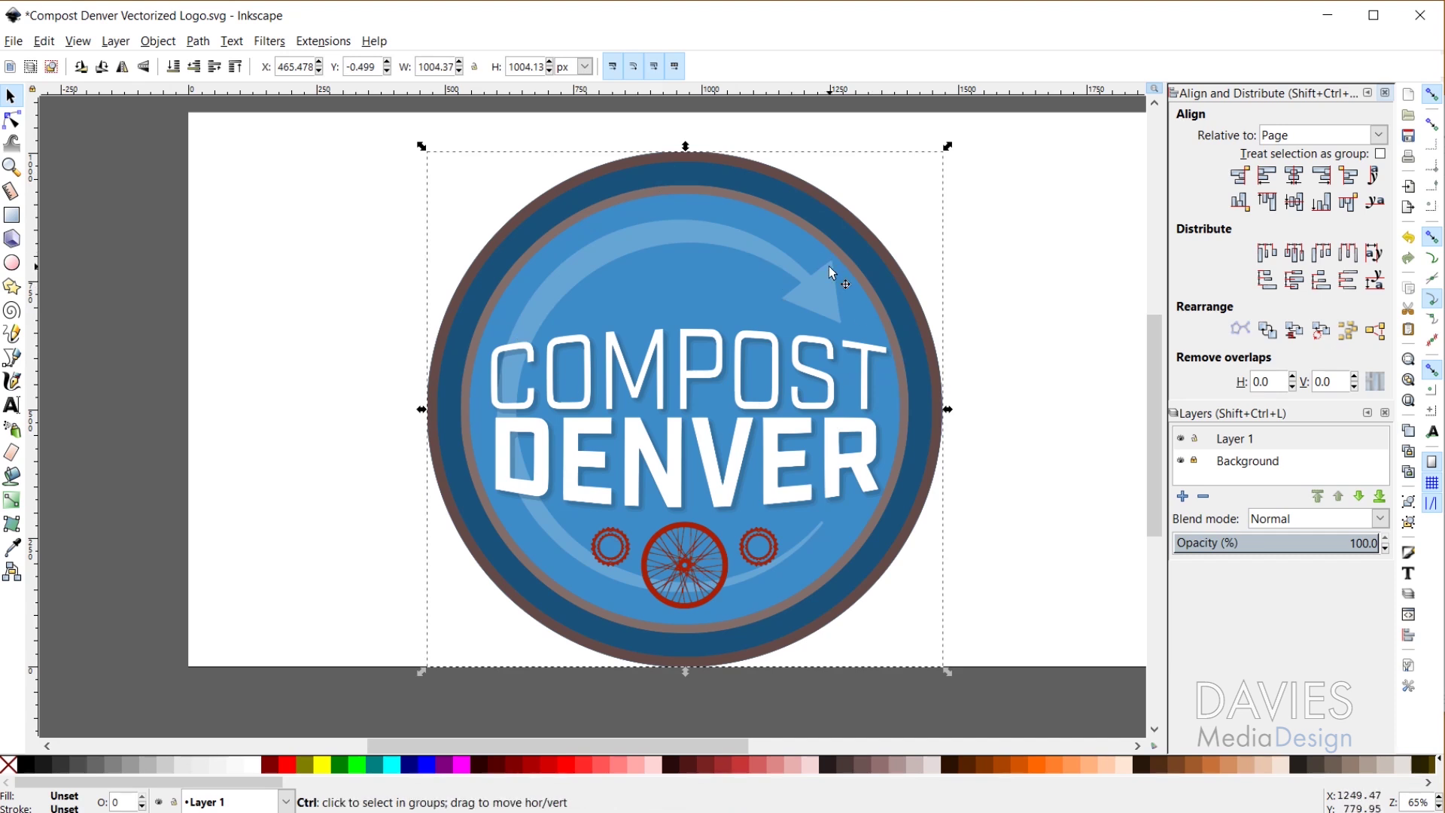
key("ctrl+shift+g")
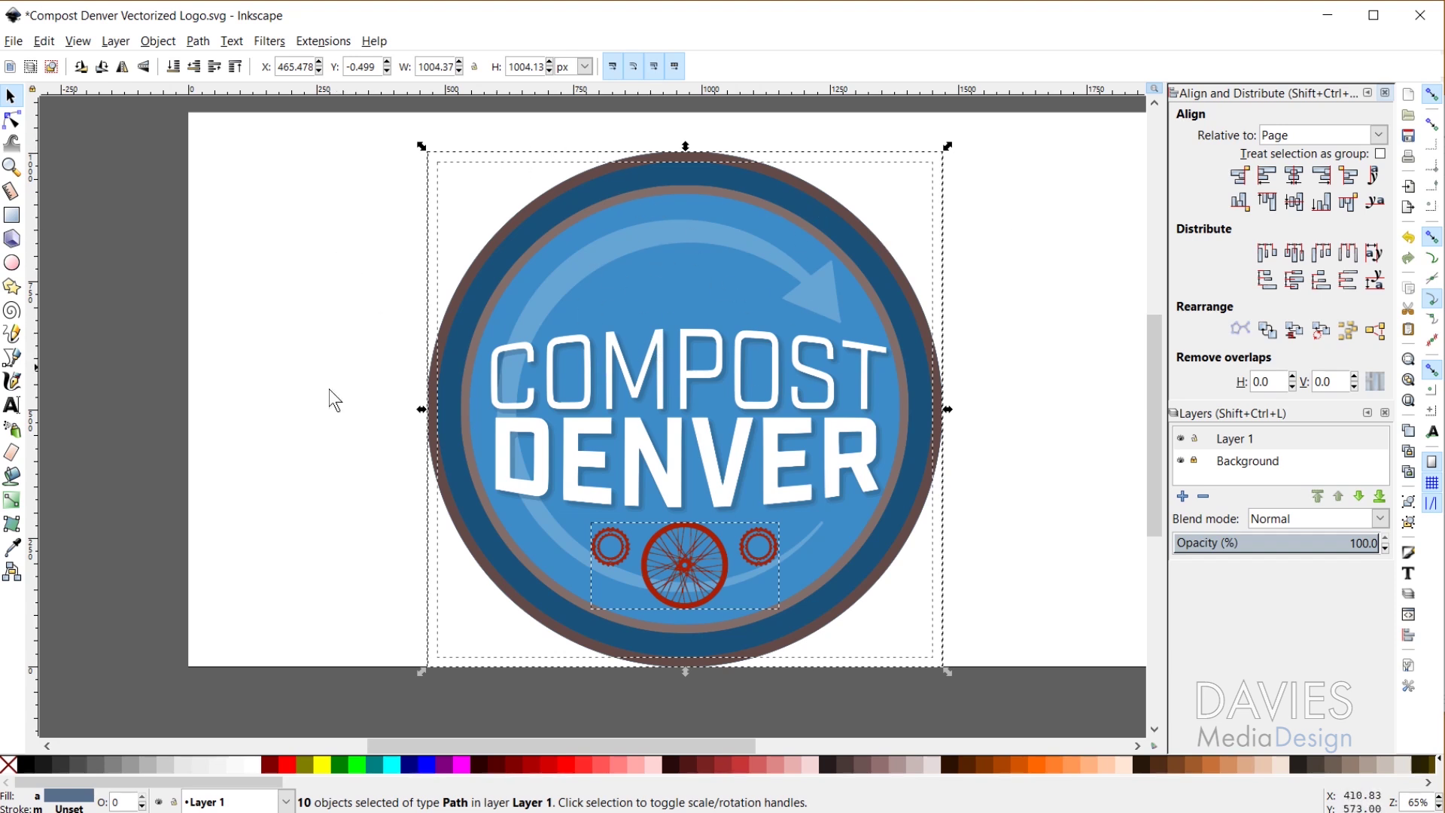
left_click(301, 400)
left_click_drag(662, 284, 372, 249)
left_click_drag(832, 291, 1166, 434)
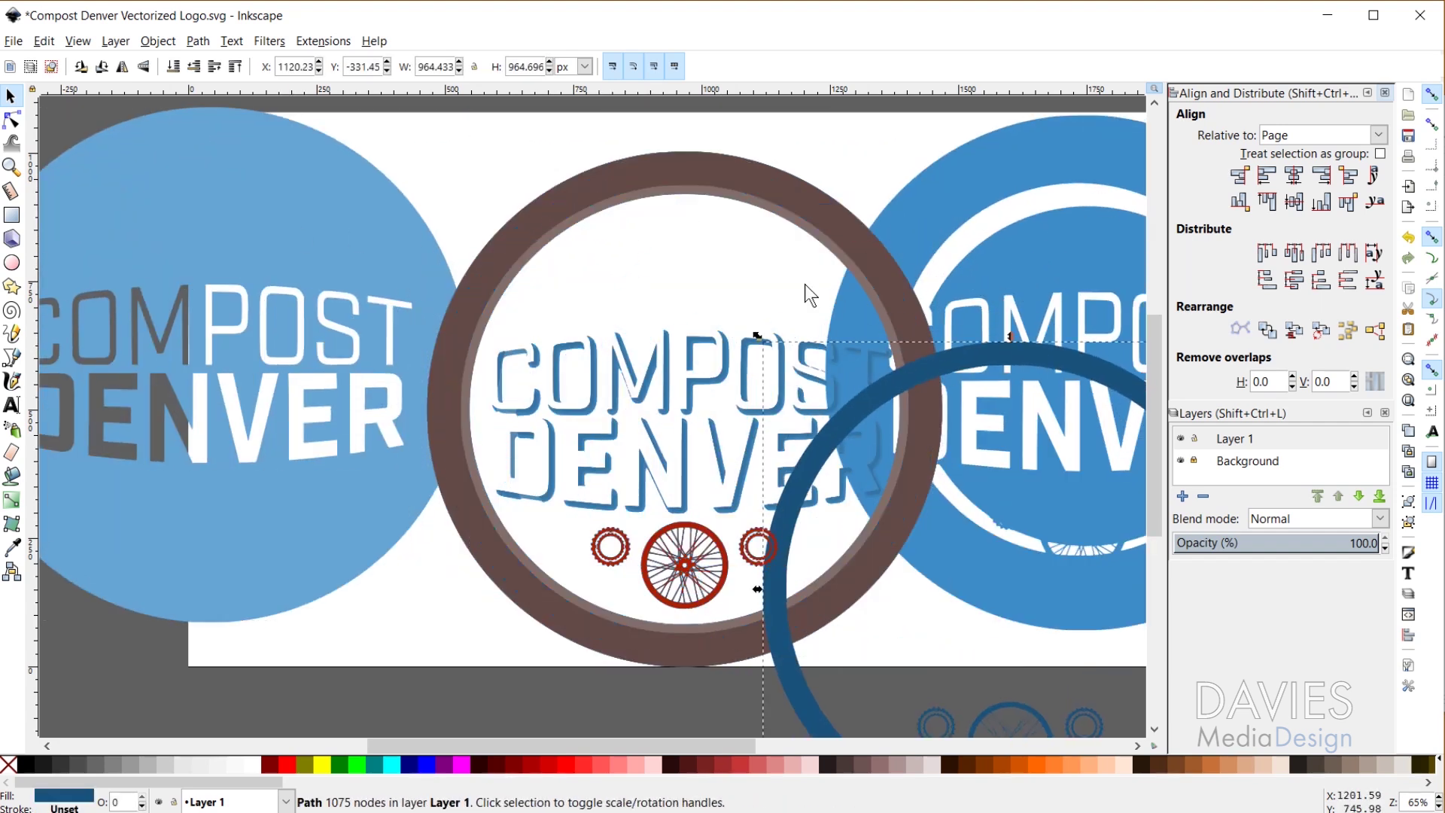
left_click_drag(713, 182, 566, 340)
left_click_drag(574, 203, 412, 131)
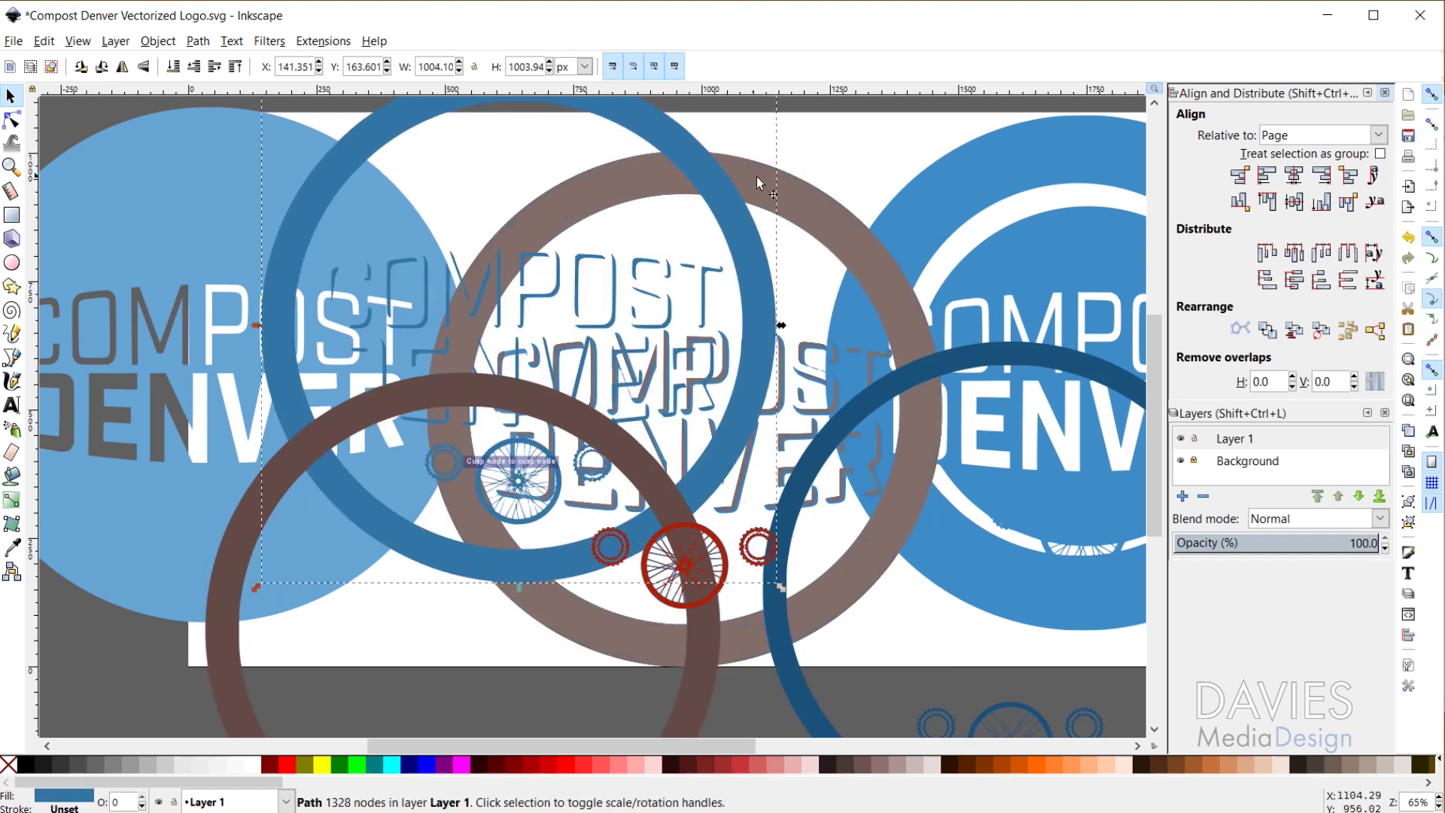
left_click_drag(757, 176, 929, 93)
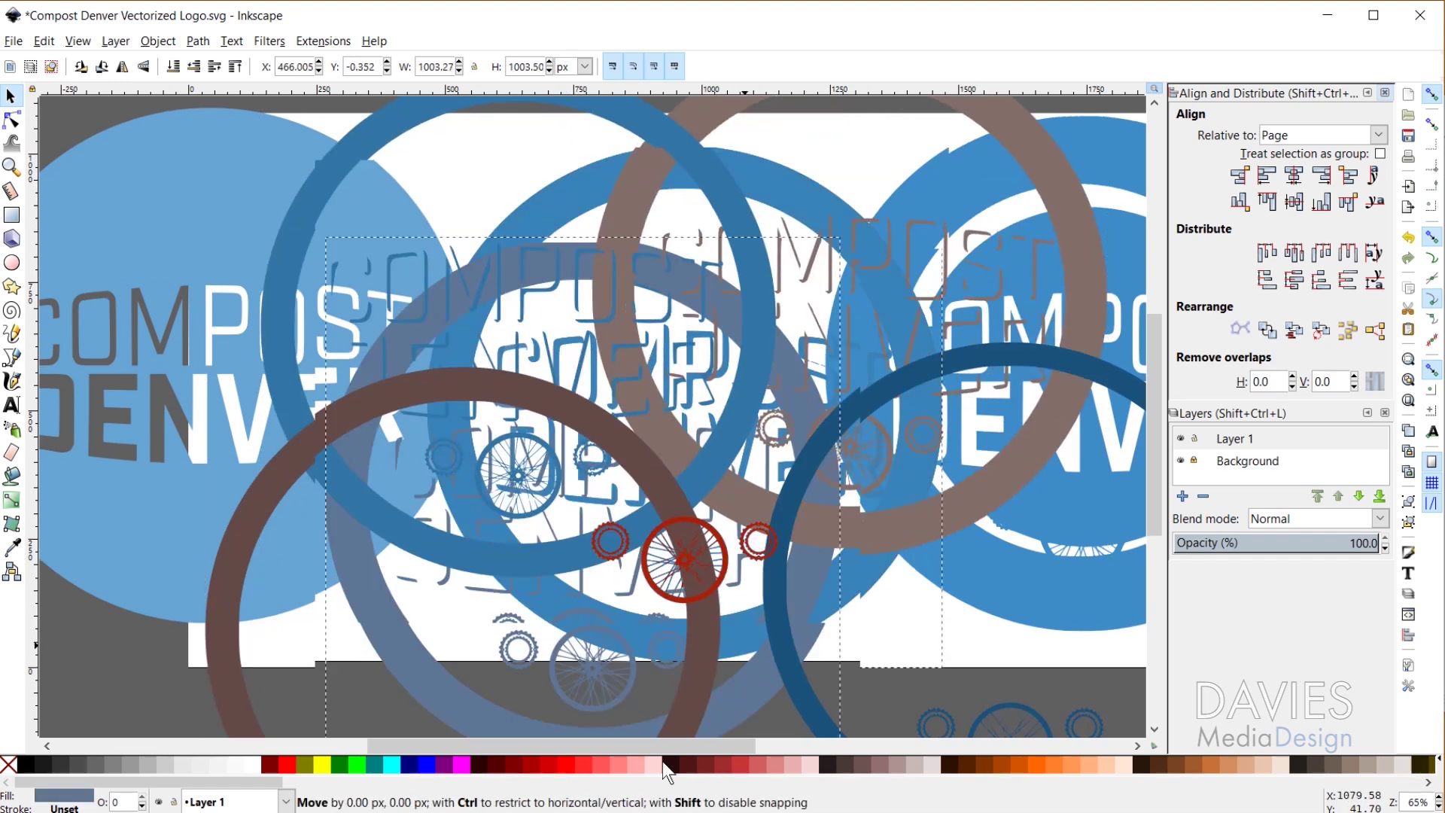
left_click_drag(579, 169, 626, 393)
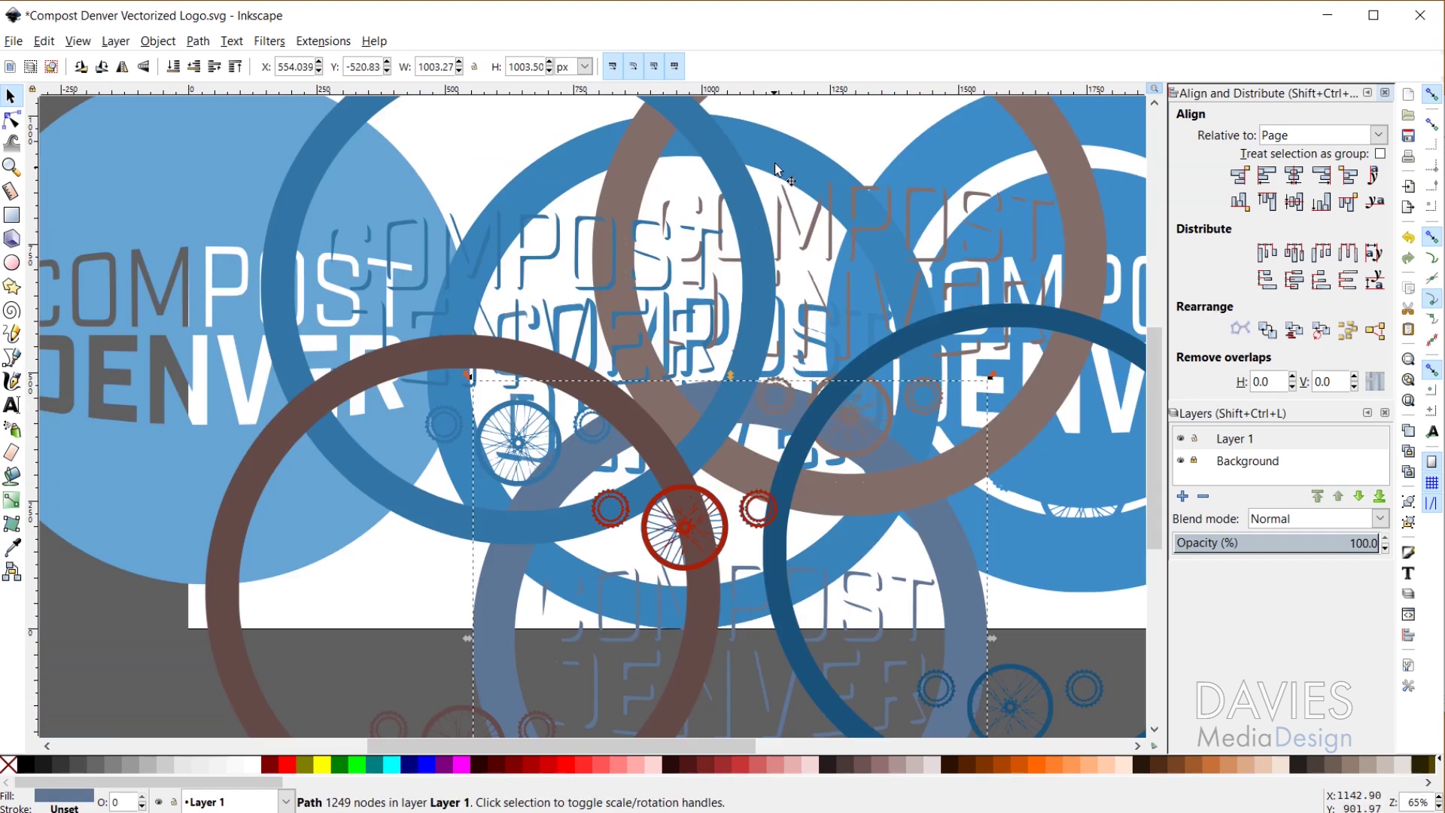
left_click_drag(779, 172, 364, 324)
left_click_drag(596, 164, 915, 259)
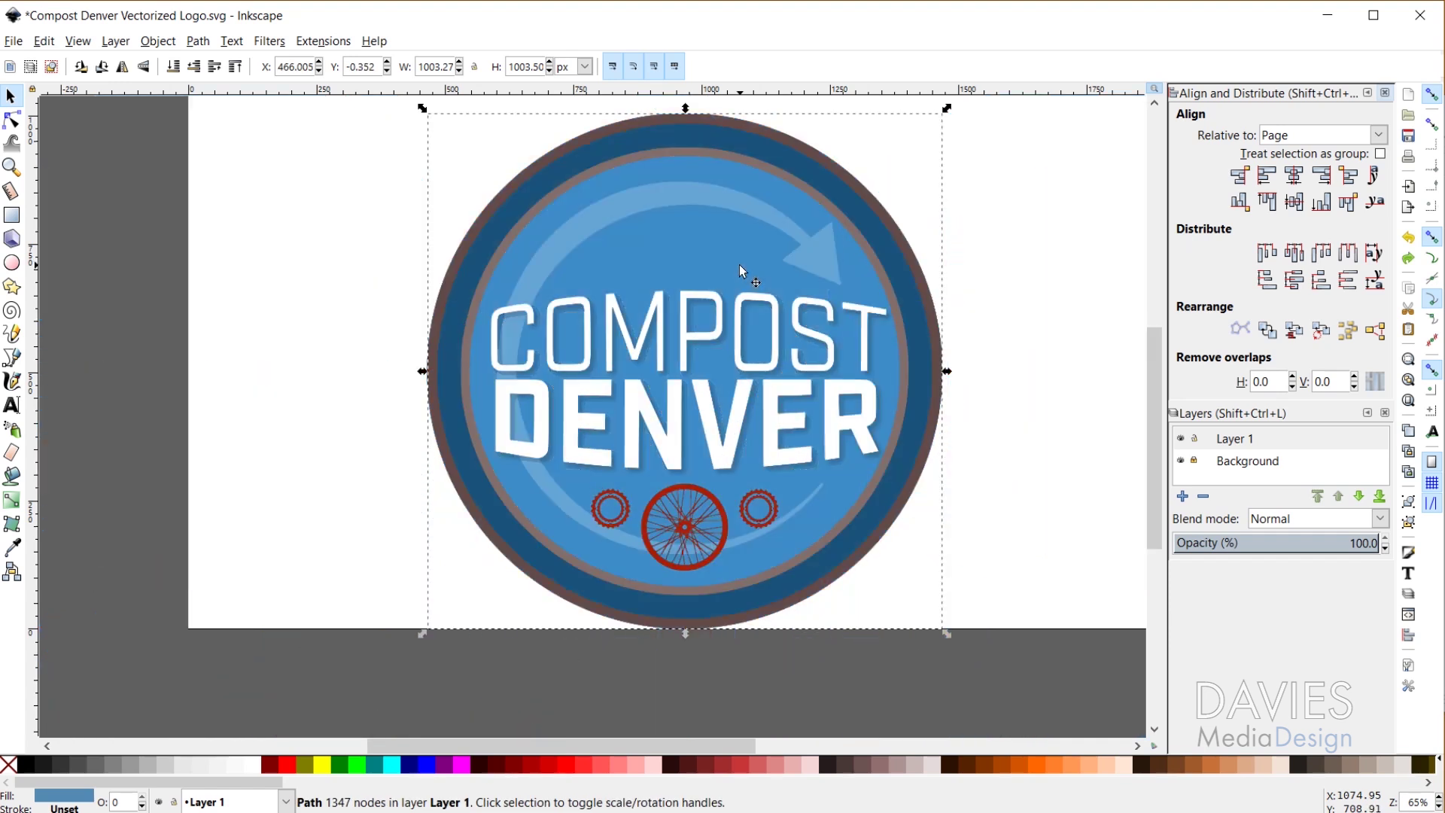
- Group the ten logo paths into one 1004.37 × 1004.13 group and centre it horizontally on the page
scroll(854, 353, "up", 4)
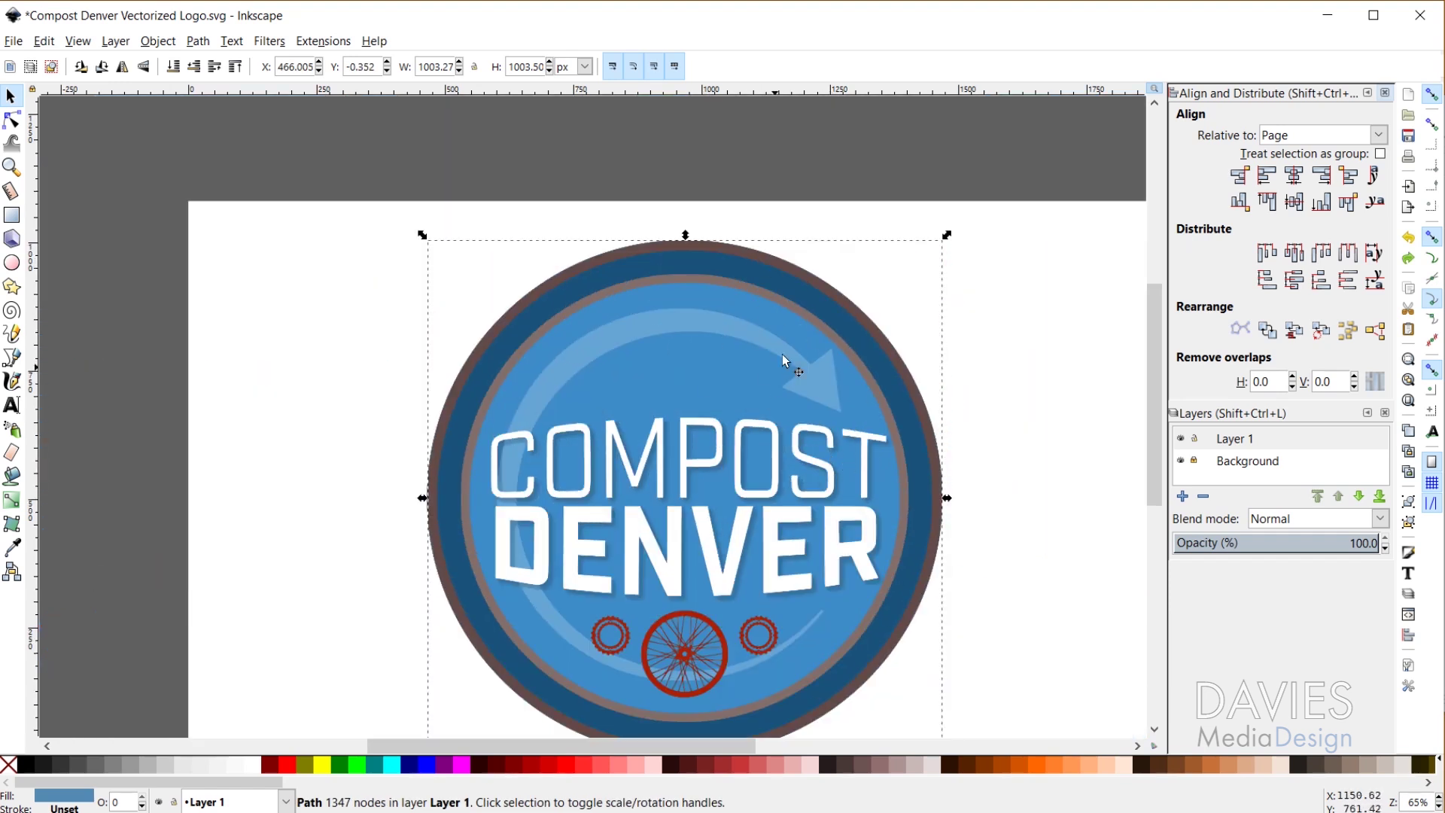
scroll(820, 508, "down", 5)
scroll(820, 508, "up", 3)
left_click_drag(346, 123, 1014, 712)
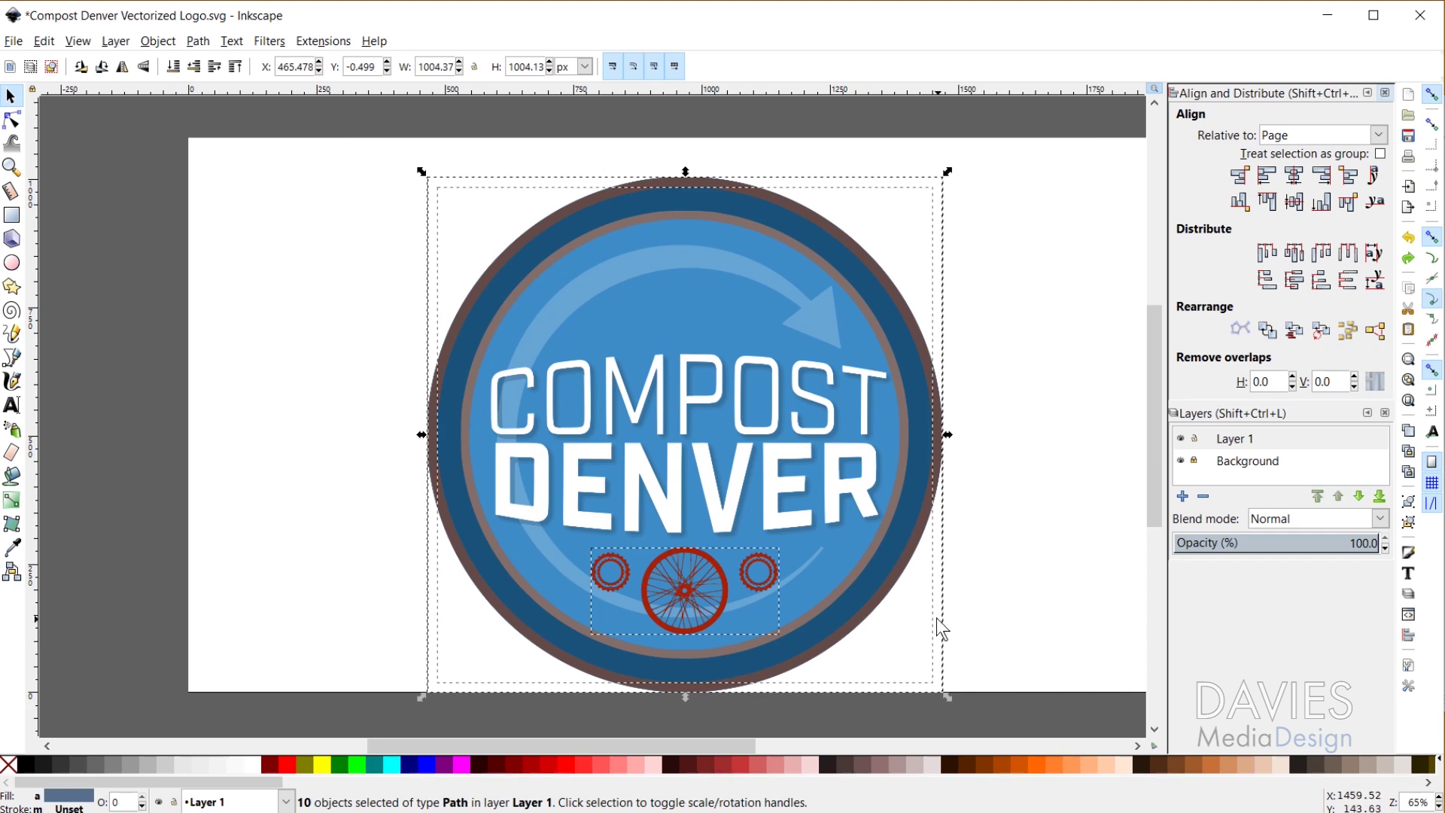
key("ctrl+g")
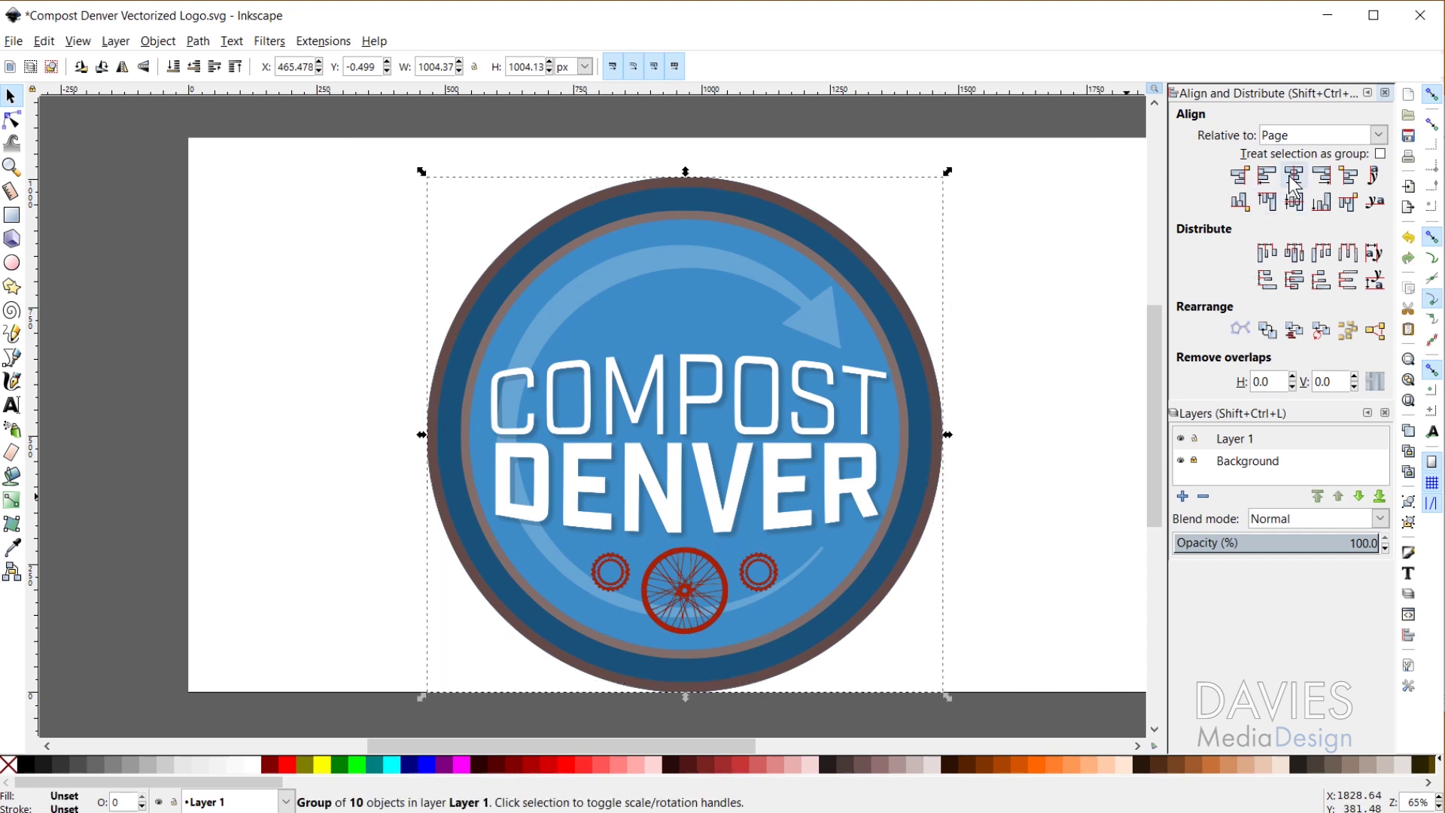
left_click(1295, 201)
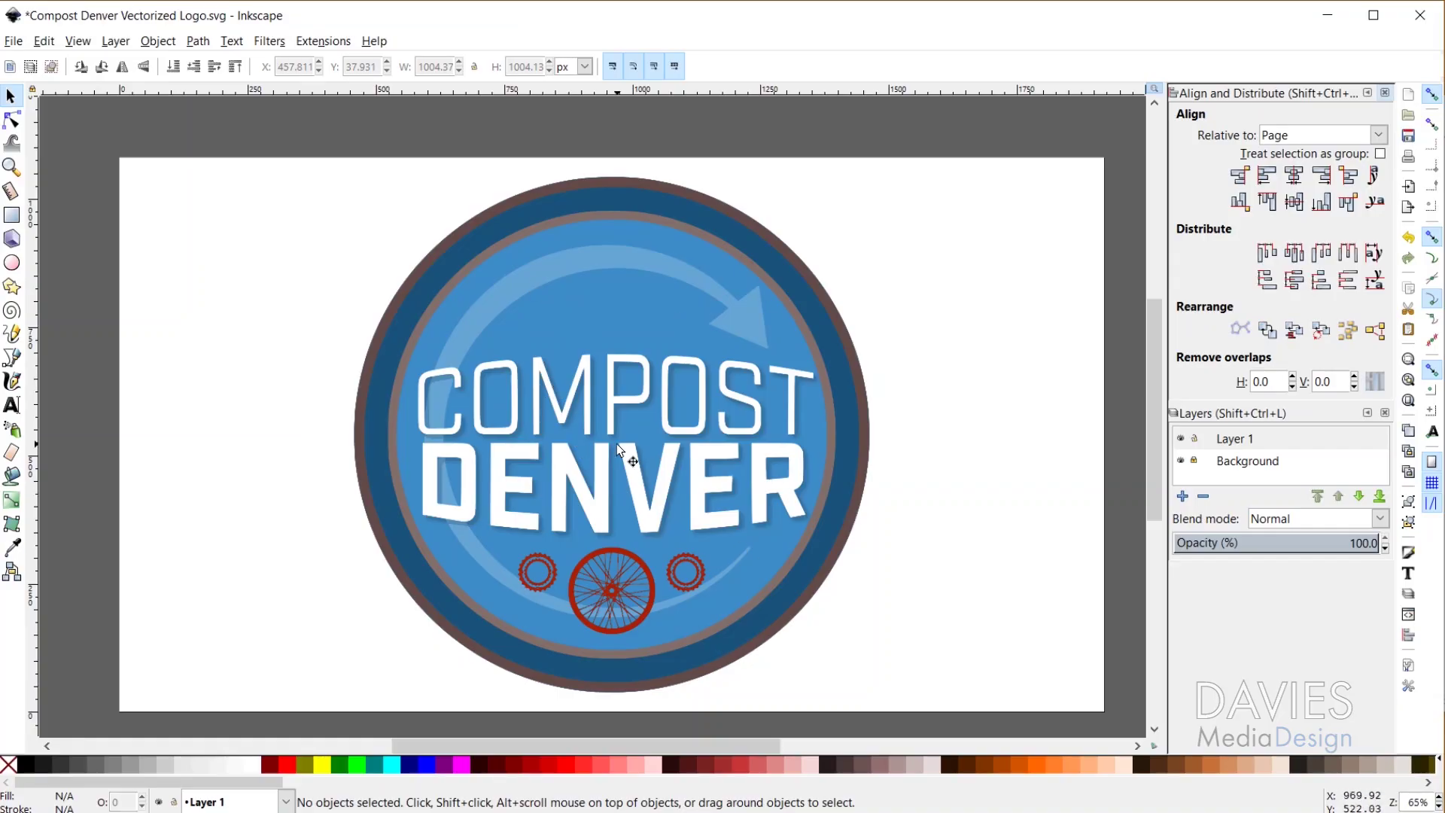
left_click(617, 445)
left_click_drag(876, 696, 367, 445)
scroll(340, 197, "up", 8)
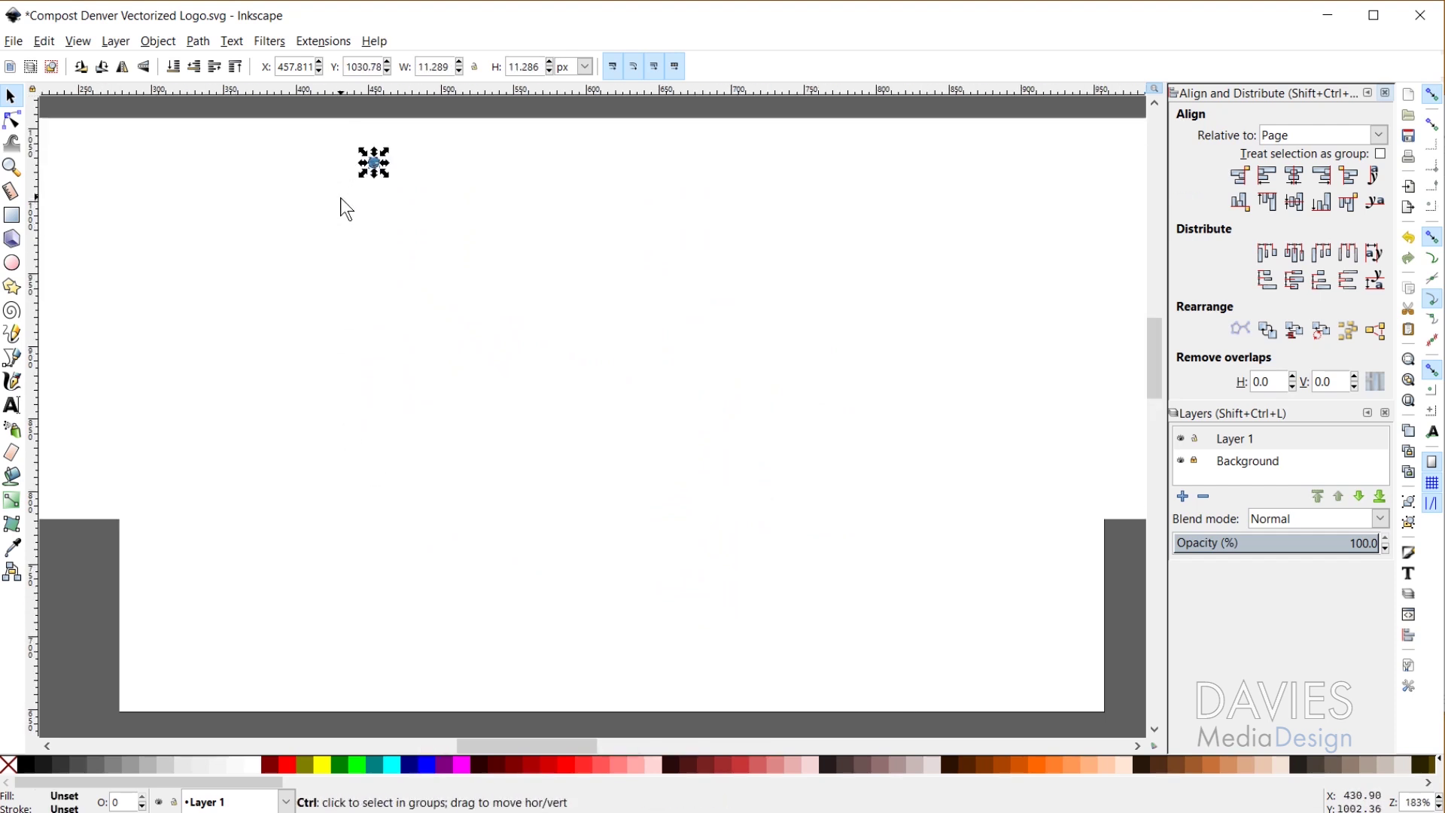
scroll(475, 204, "up", 3)
scroll(289, 245, "up", 4)
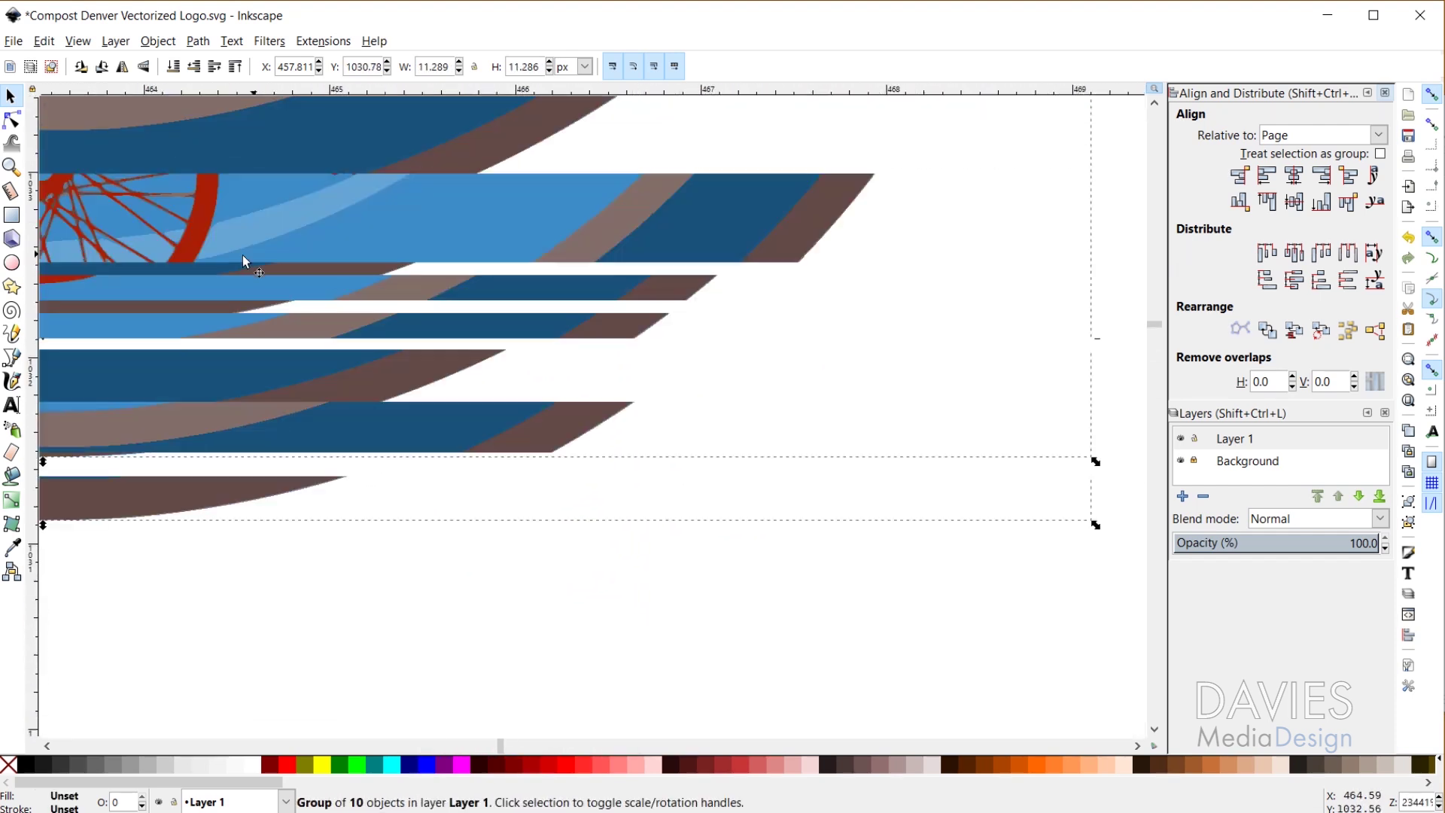
scroll(98, 263, "up", 8)
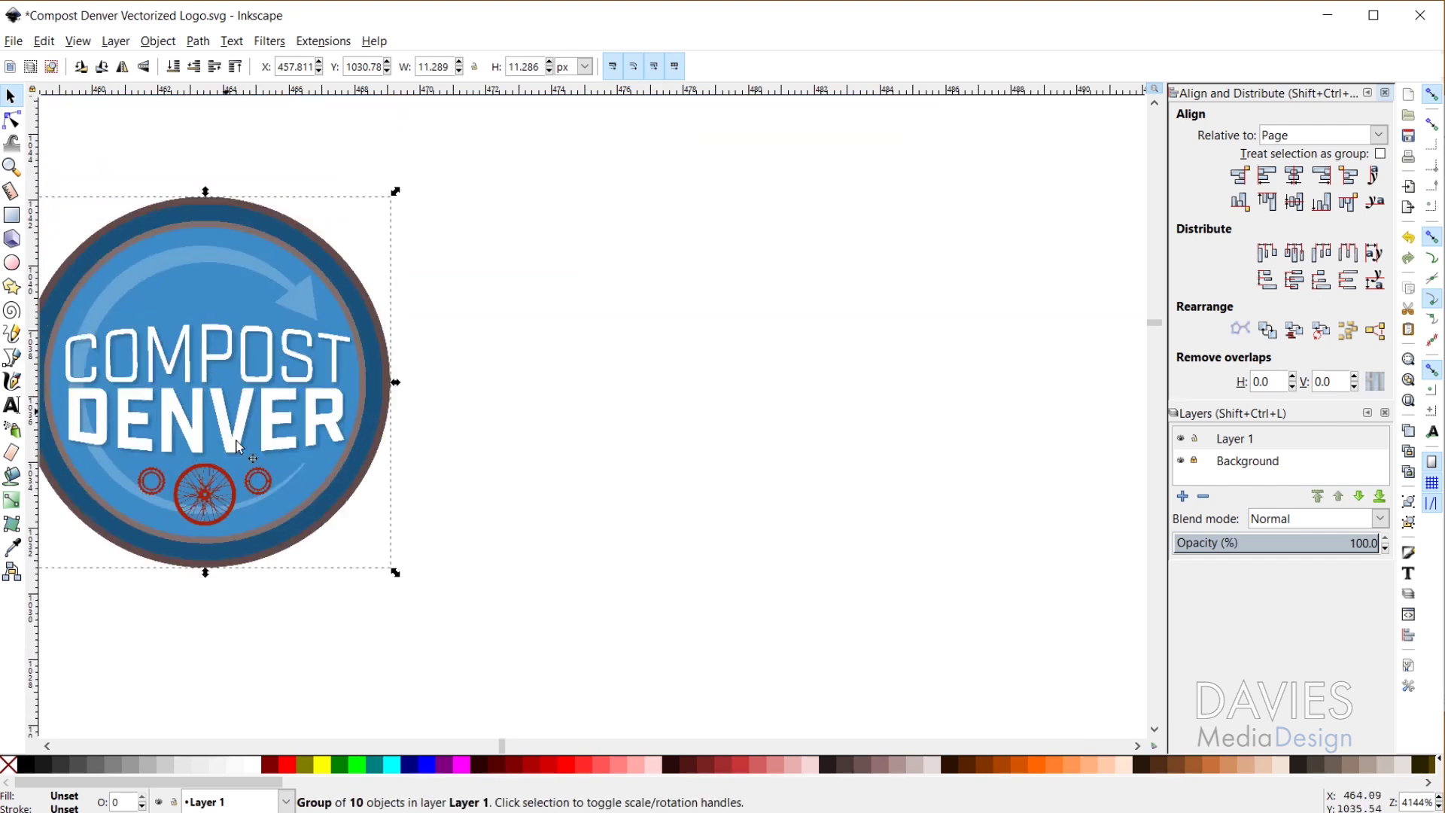
scroll(503, 748, "left", 4)
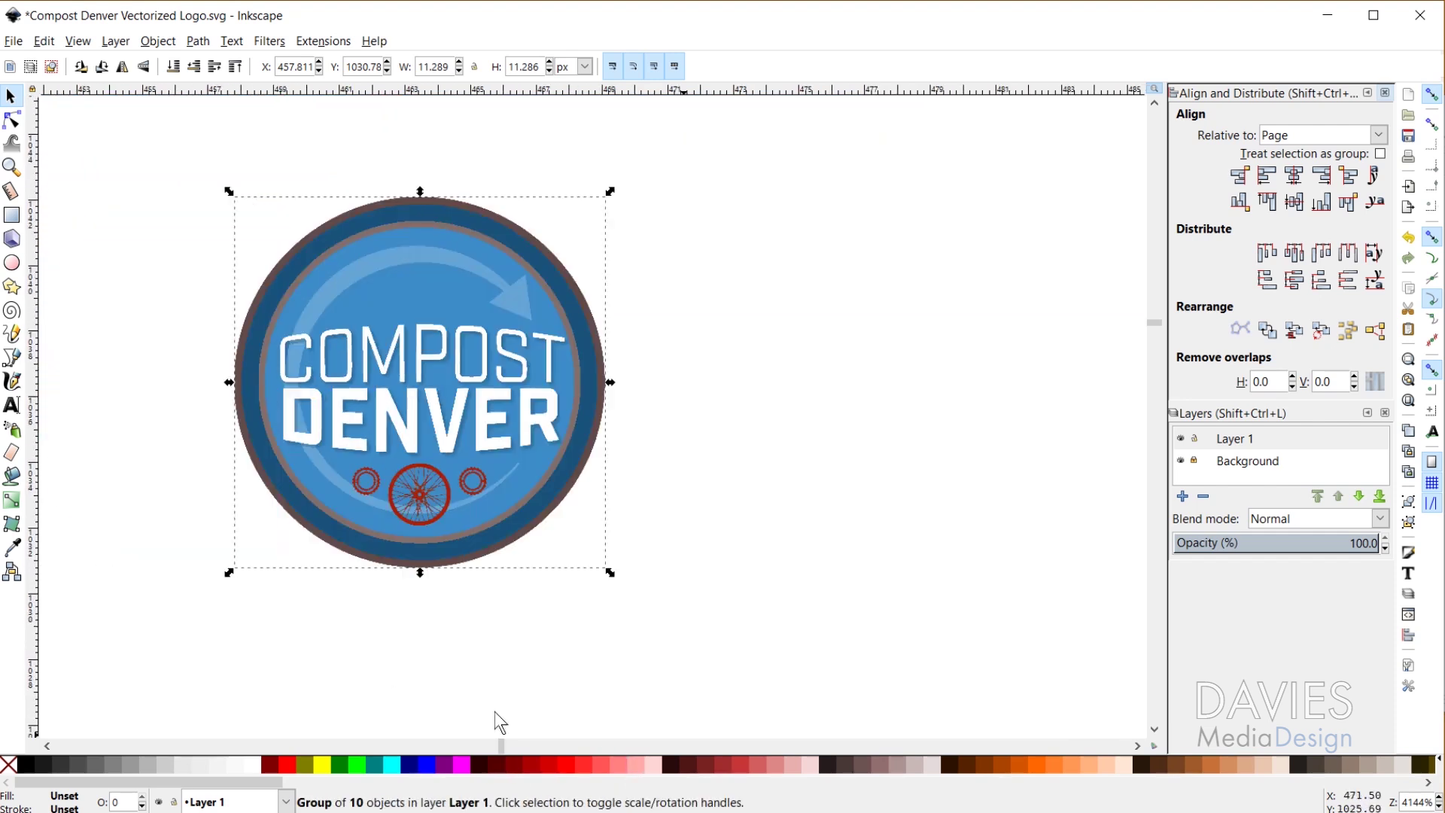
scroll(380, 459, "up", 3)
scroll(438, 521, "down", 9)
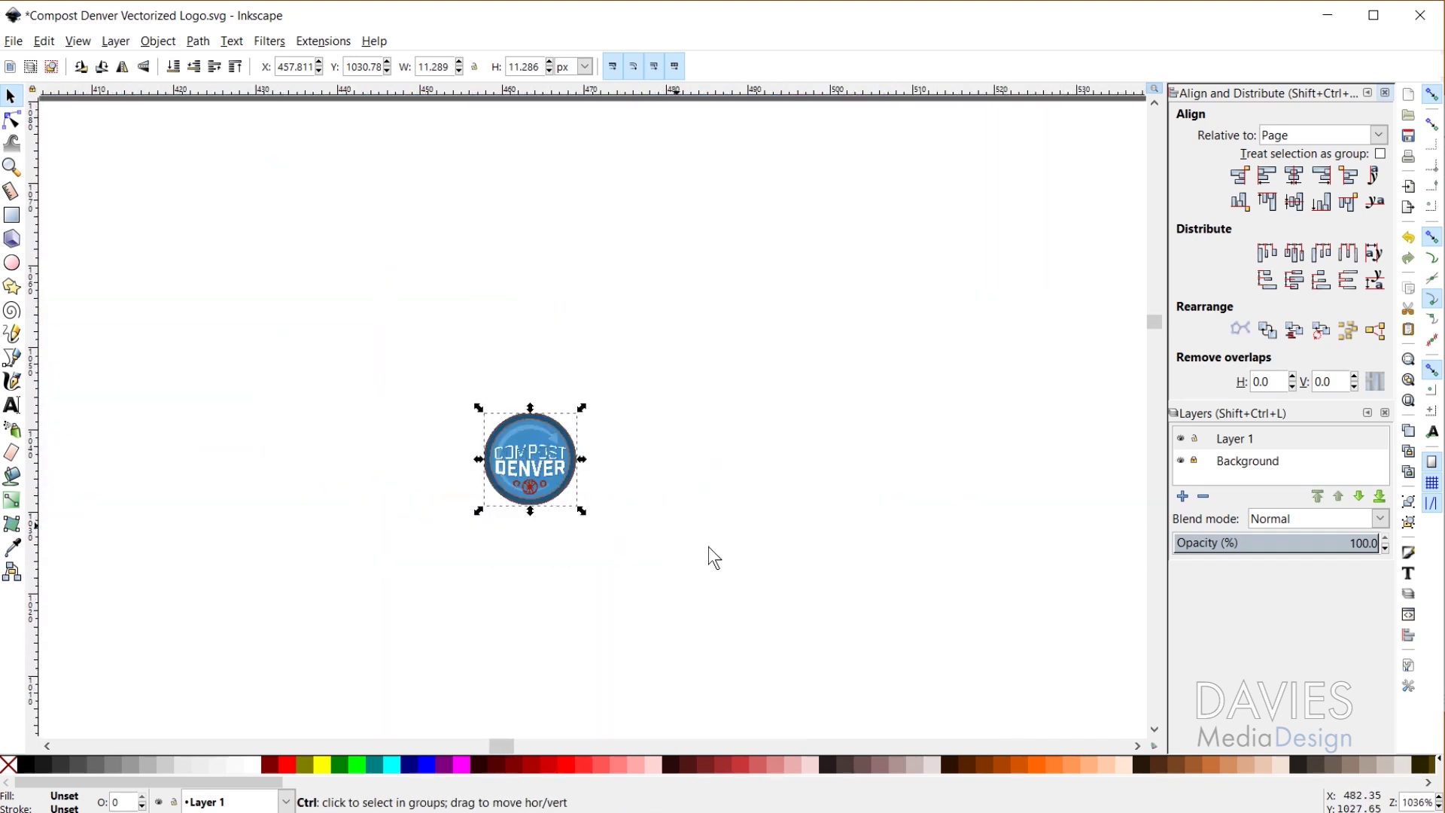
scroll(910, 599, "down", 4)
left_click_drag(852, 600, 1030, 648)
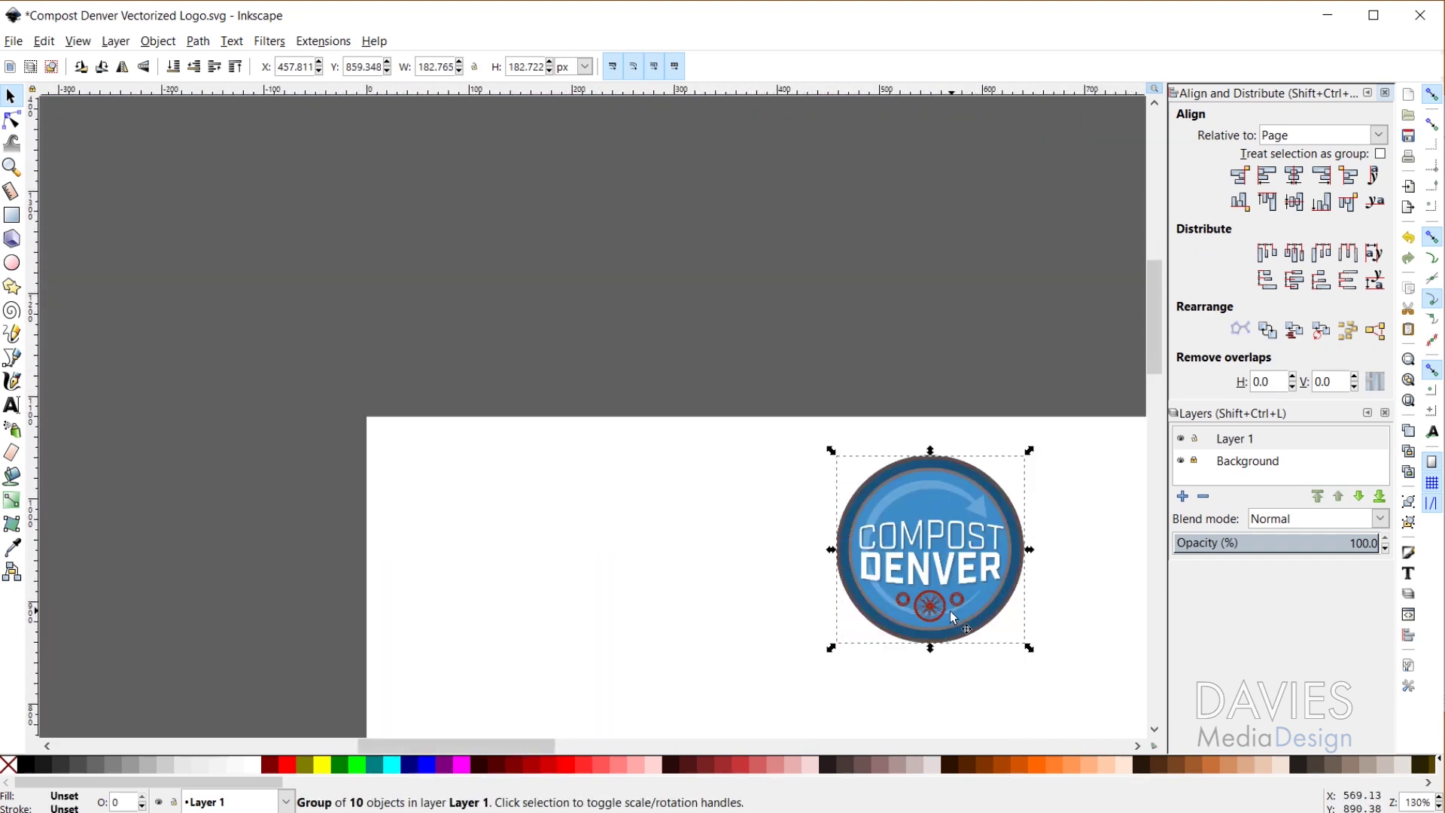
key("ctrl+z")
key("ctrl+z")
scroll(966, 612, "down", 4)
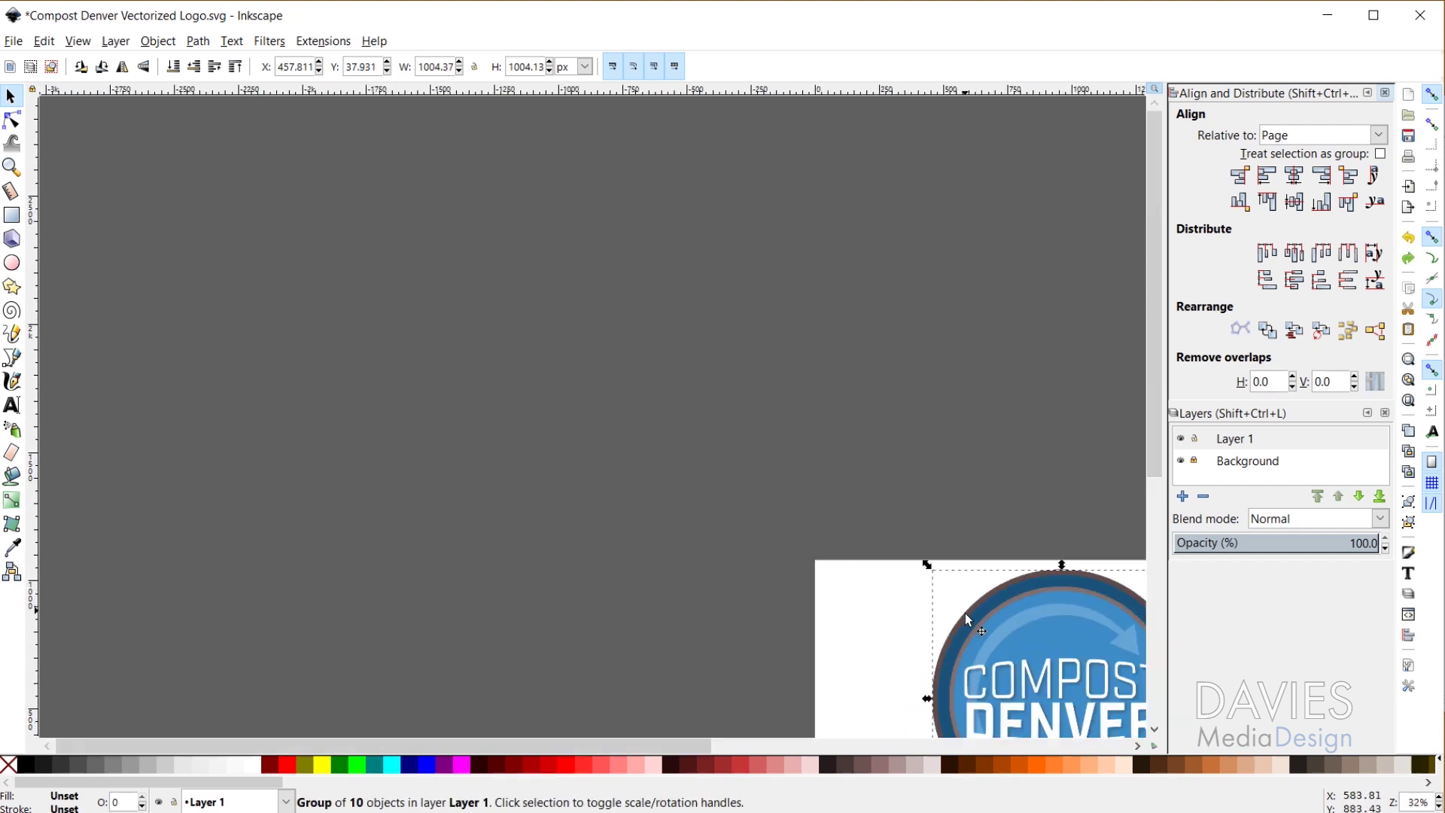
left_click_drag(625, 748, 742, 751)
scroll(734, 743, "right", 2)
scroll(764, 622, "down", 5)
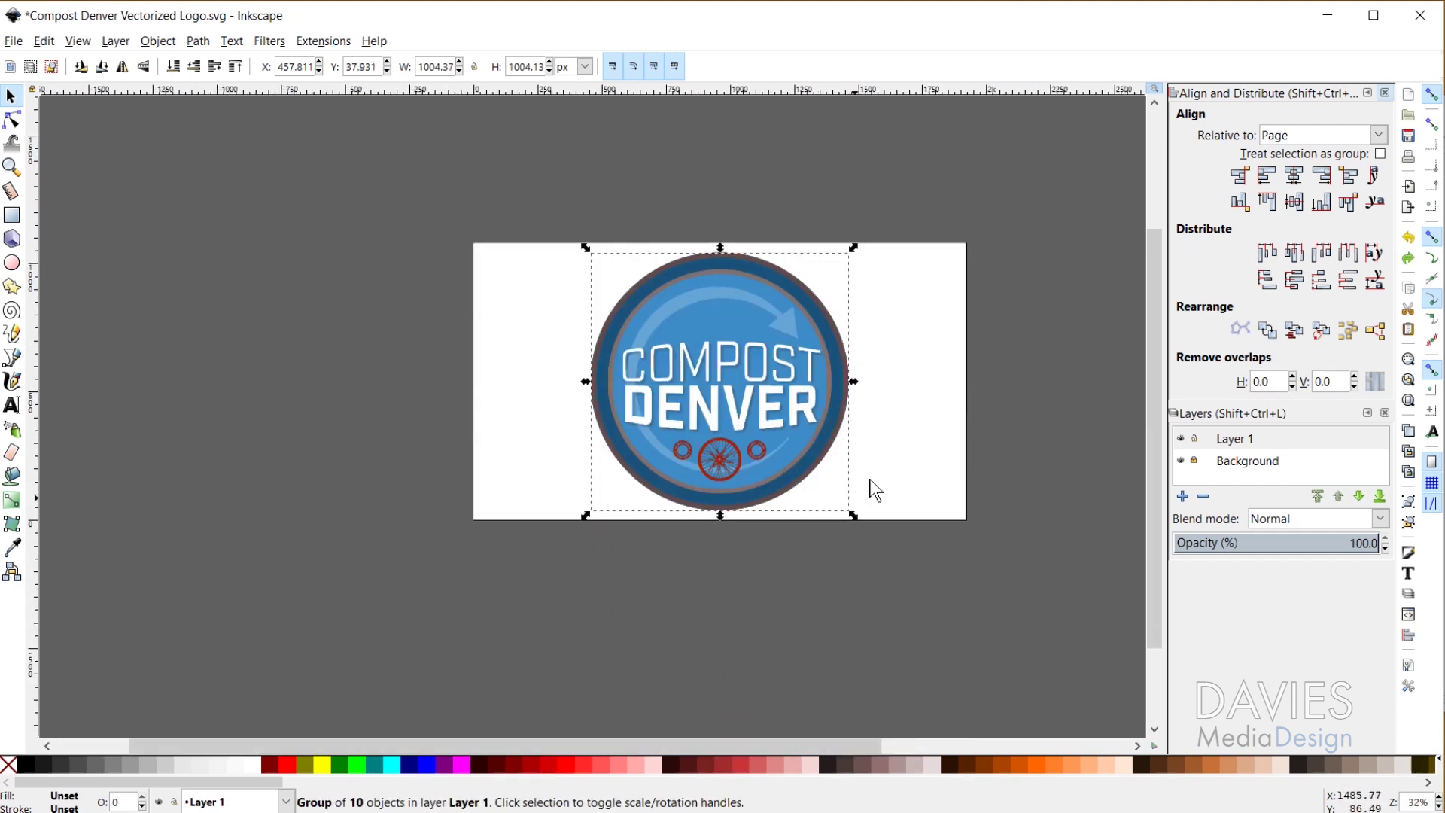
left_click_drag(855, 518, 1035, 579)
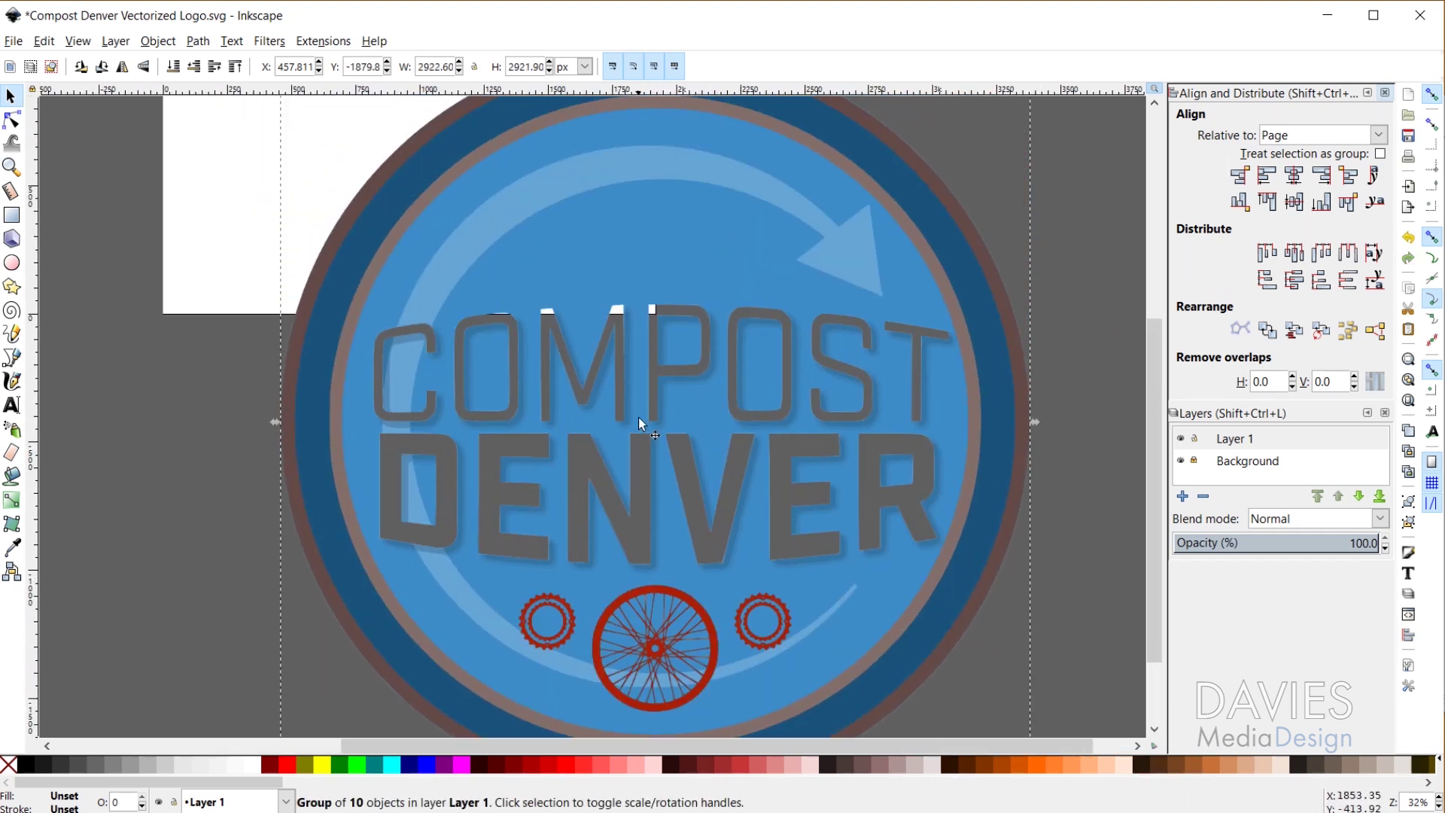
key("ctrl+z")
scroll(291, 269, "up", 4)
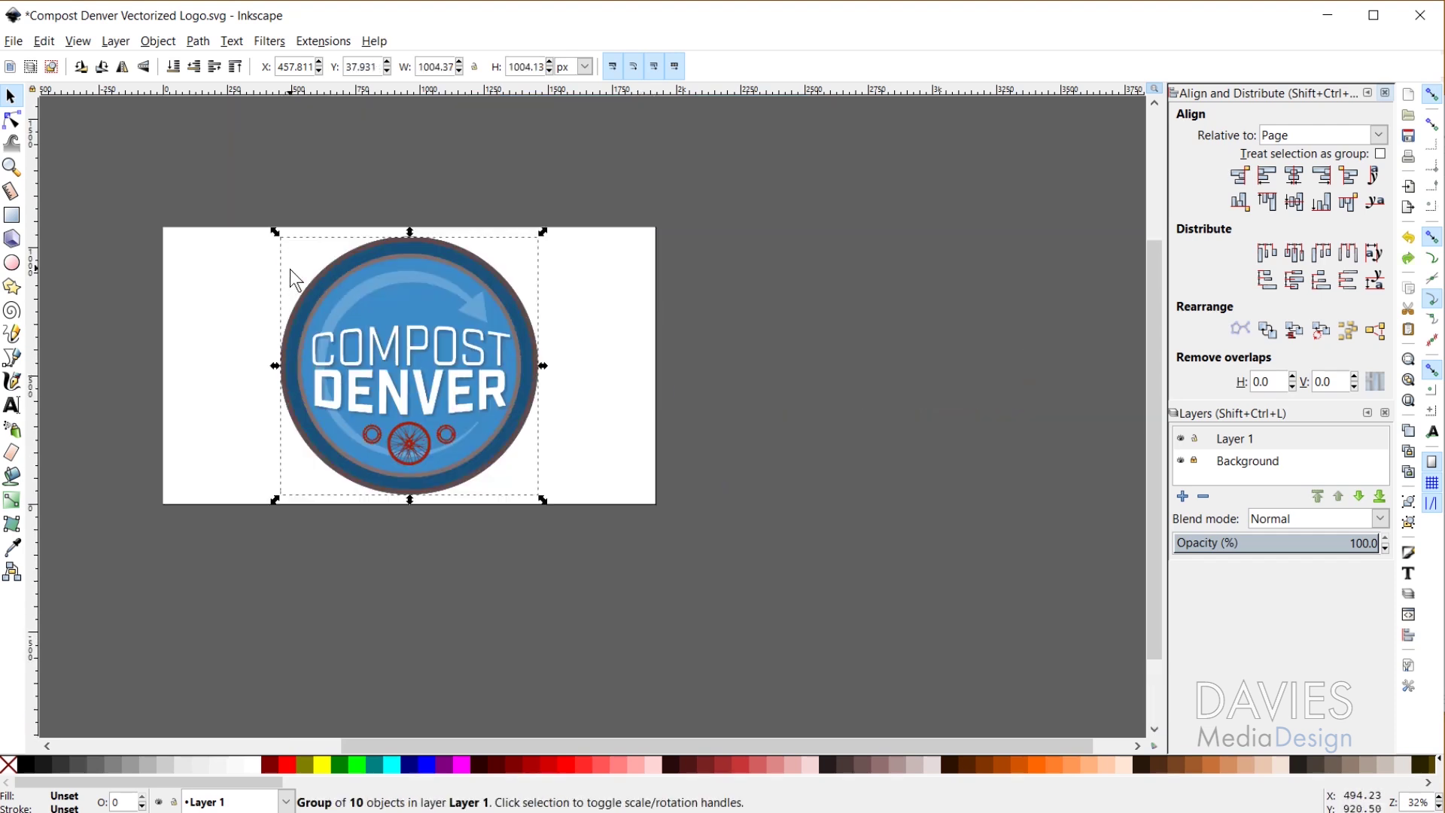
scroll(343, 369, "up", 3)
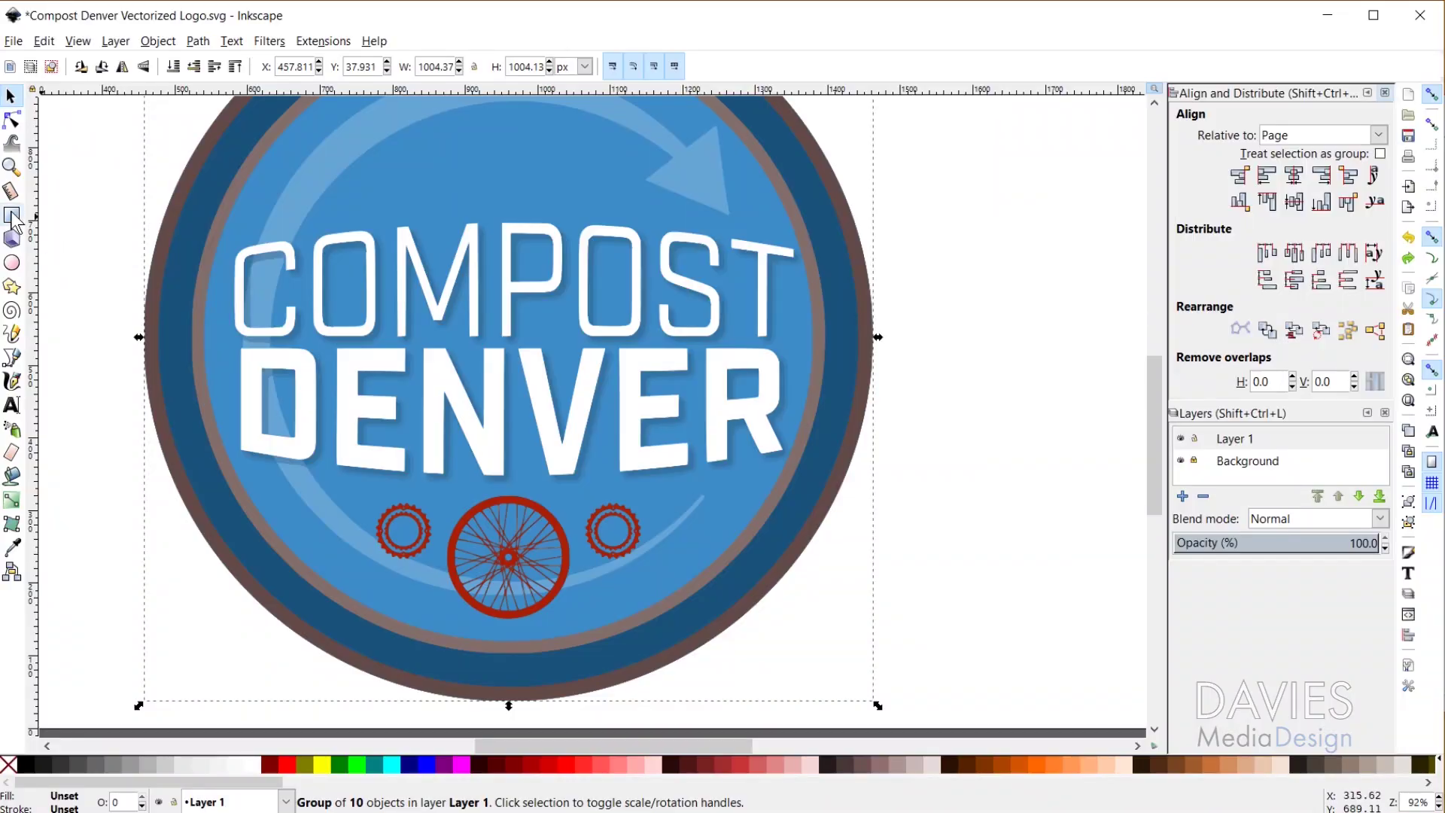
- Select the Rectangle tool from the left toolbox
left_click(12, 216)
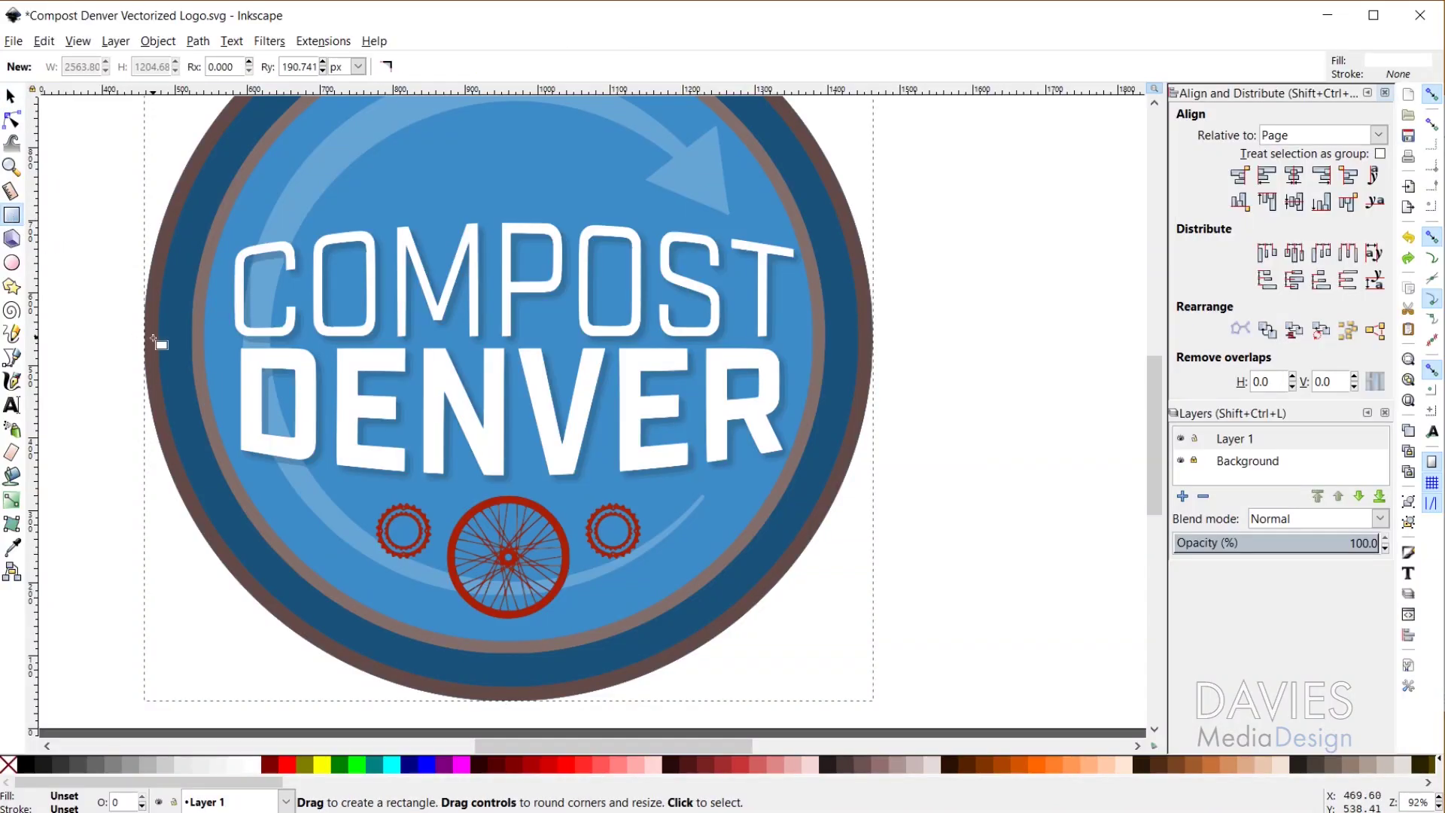
- Draw a square-cornered rectangle over the COMPOST DENVER lettering and group it with the logo
left_click_drag(202, 210, 812, 478)
left_click_drag(813, 332, 820, 193)
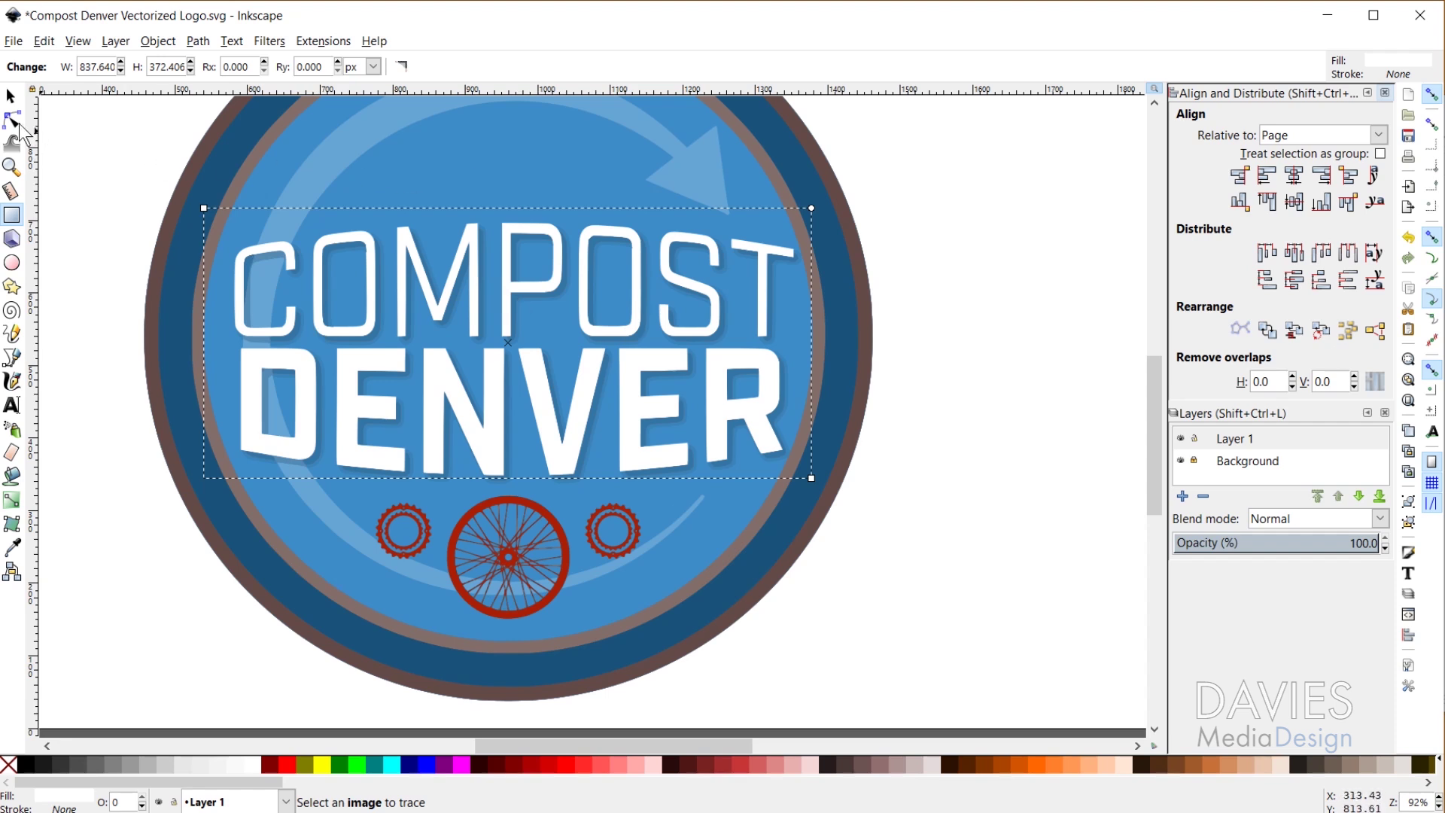
left_click(11, 97)
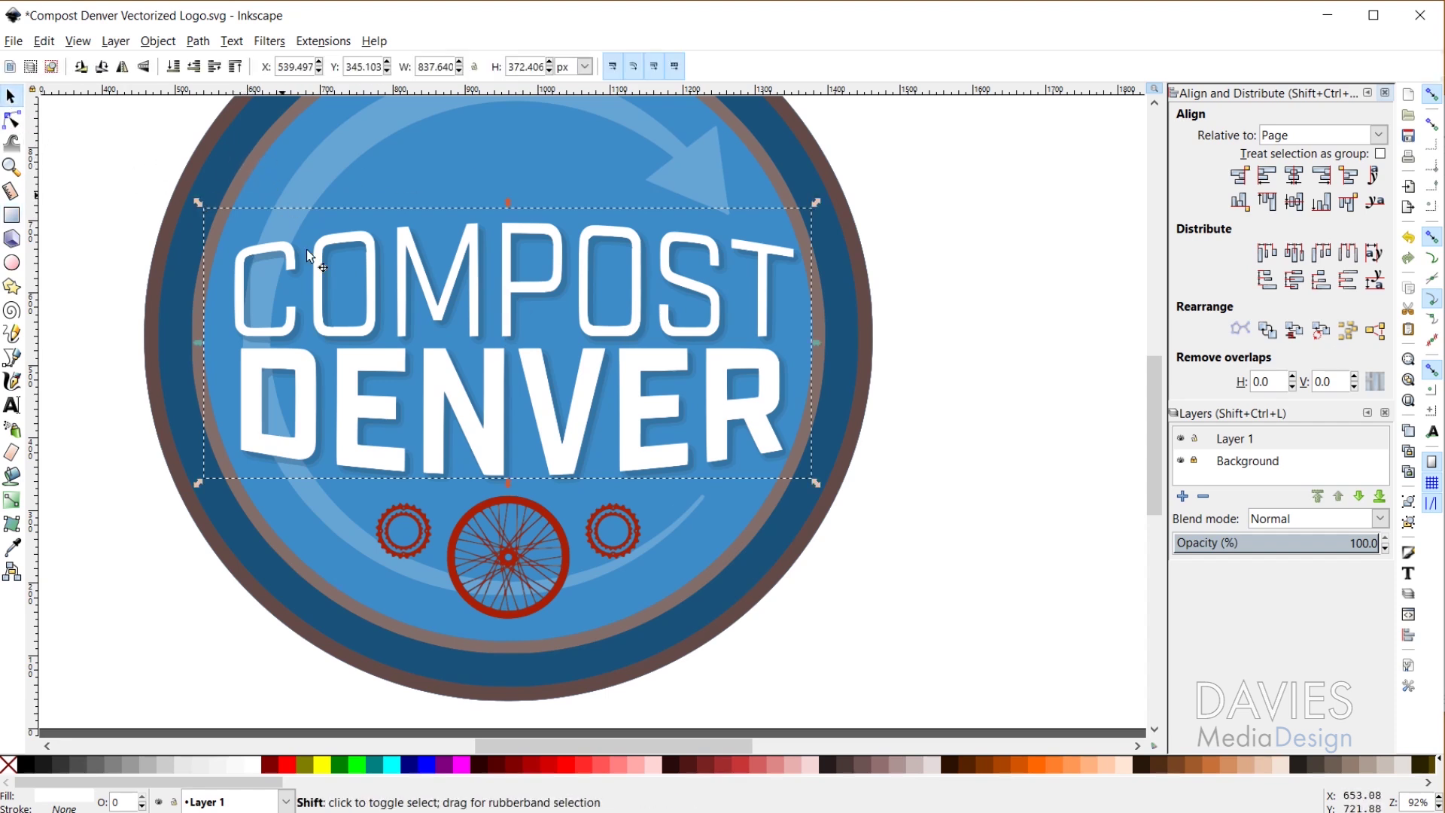
left_click(291, 149, "shift")
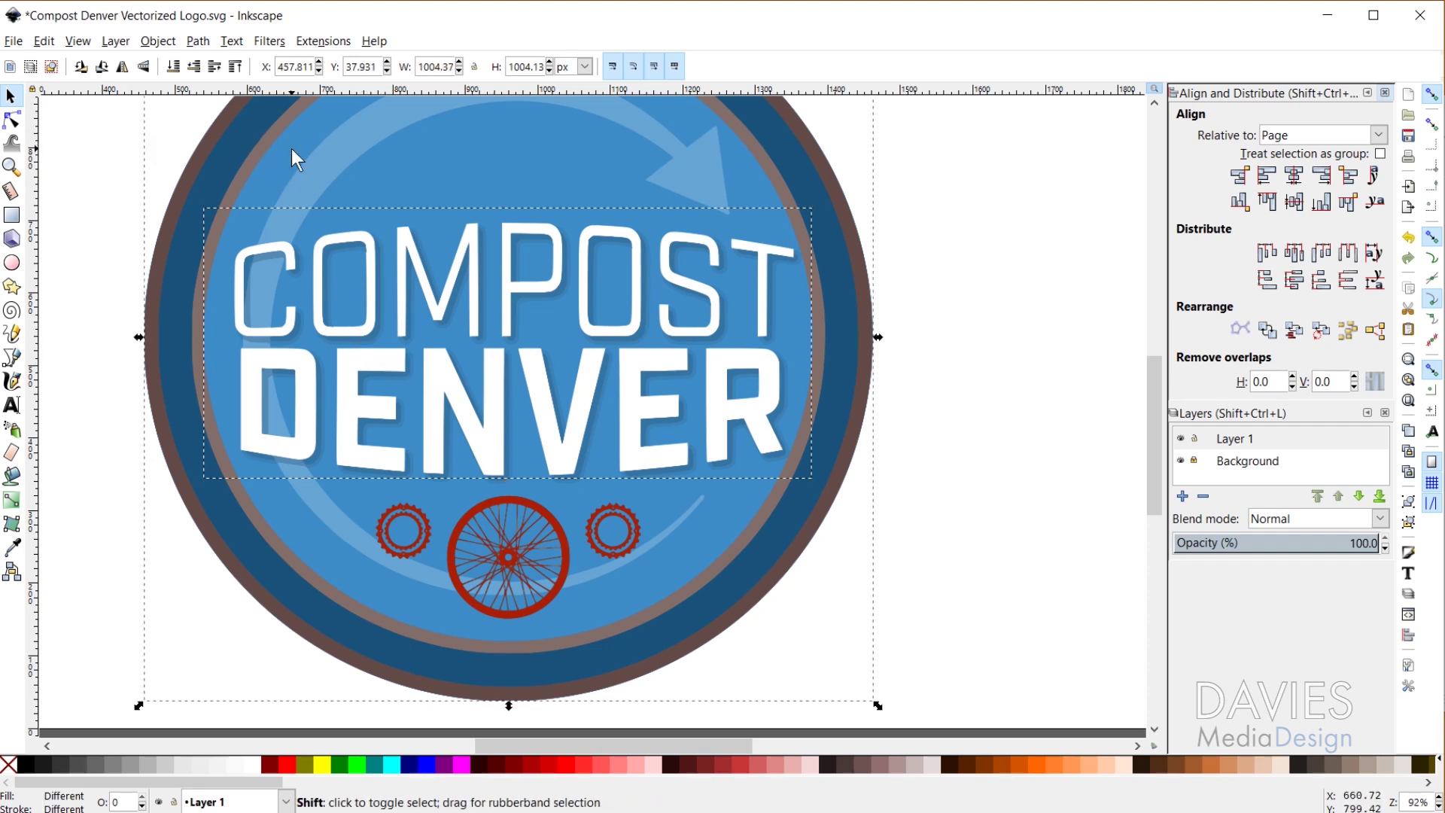
key("ctrl+g")
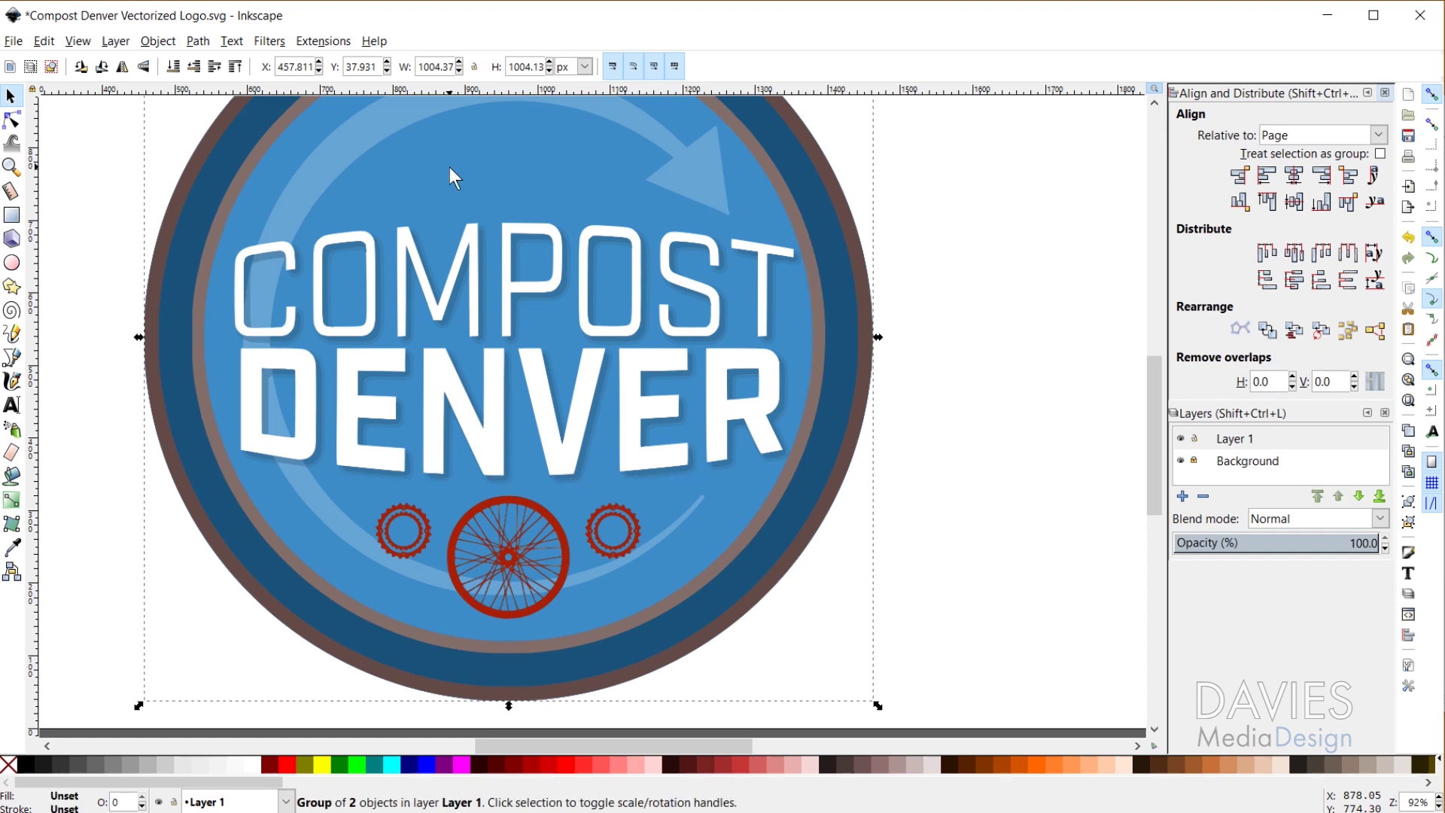
- Try moving the grouped logo off the page, then undo to restore its position
scroll(490, 429, "down", 4)
left_click_drag(500, 447, 824, 399)
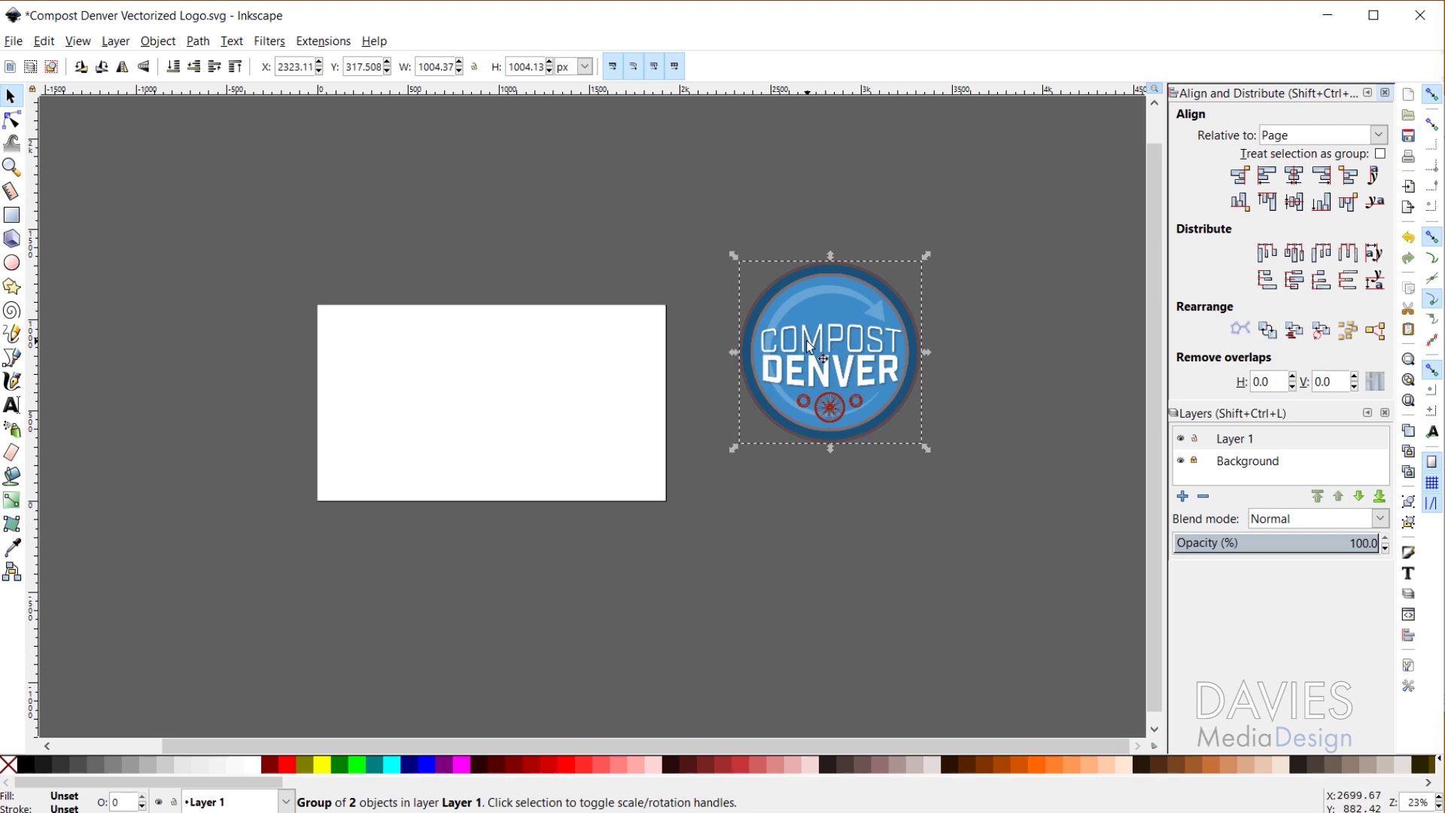
key("ctrl+z")
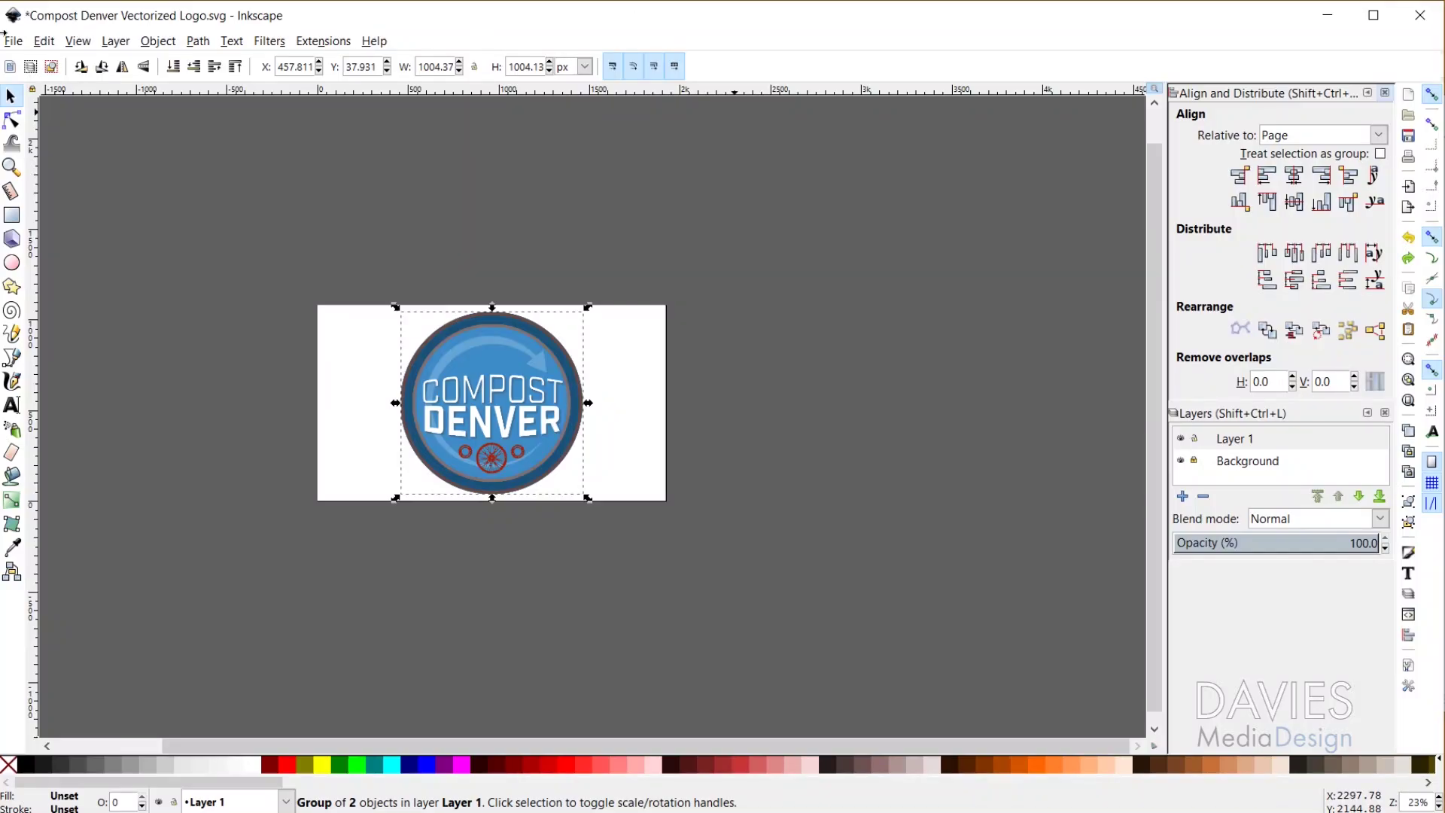
left_click(6, 38)
- Set the PNG export area to Drawing at 1920 × 1080
left_click(66, 241)
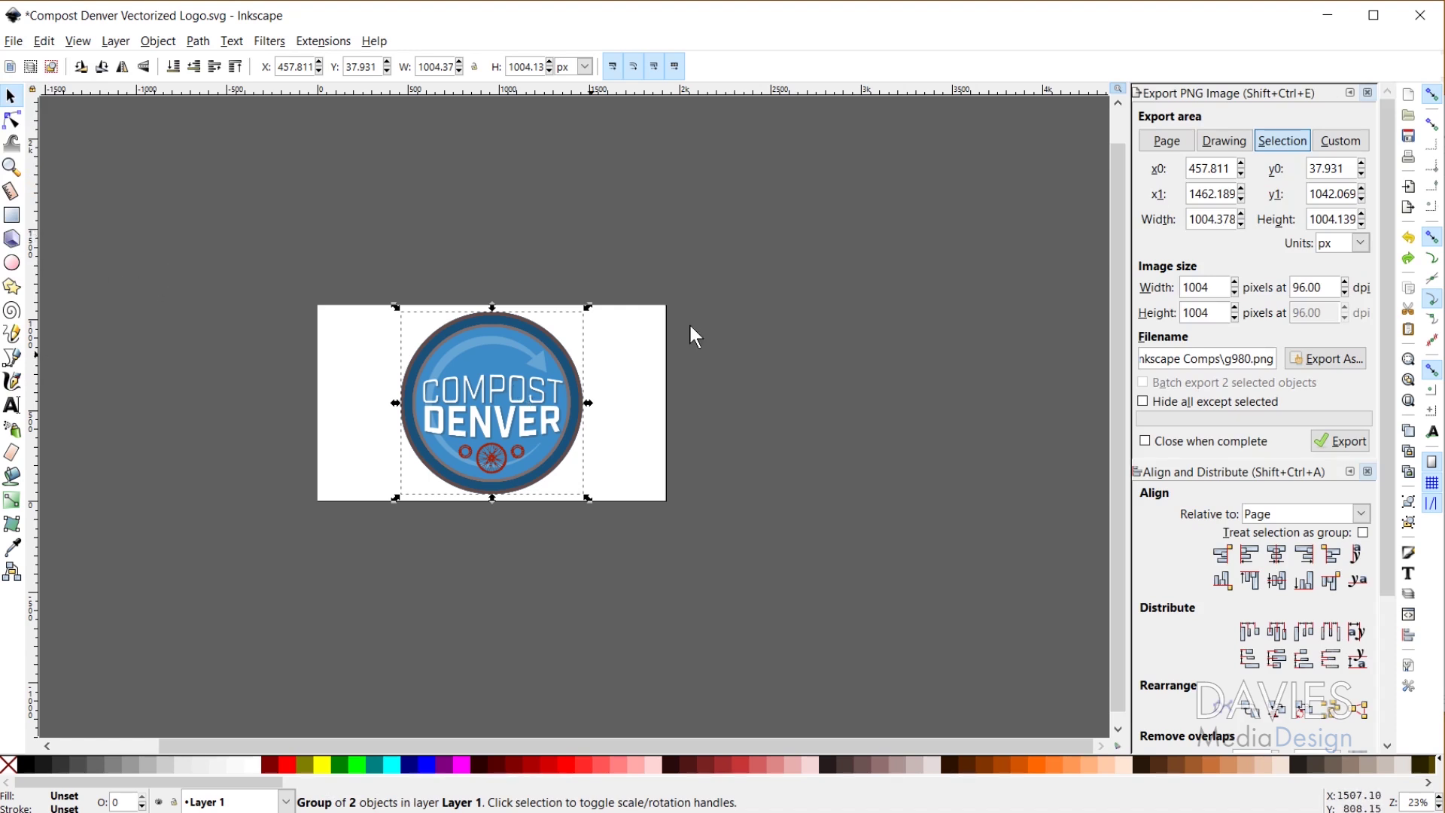
left_click(1168, 143)
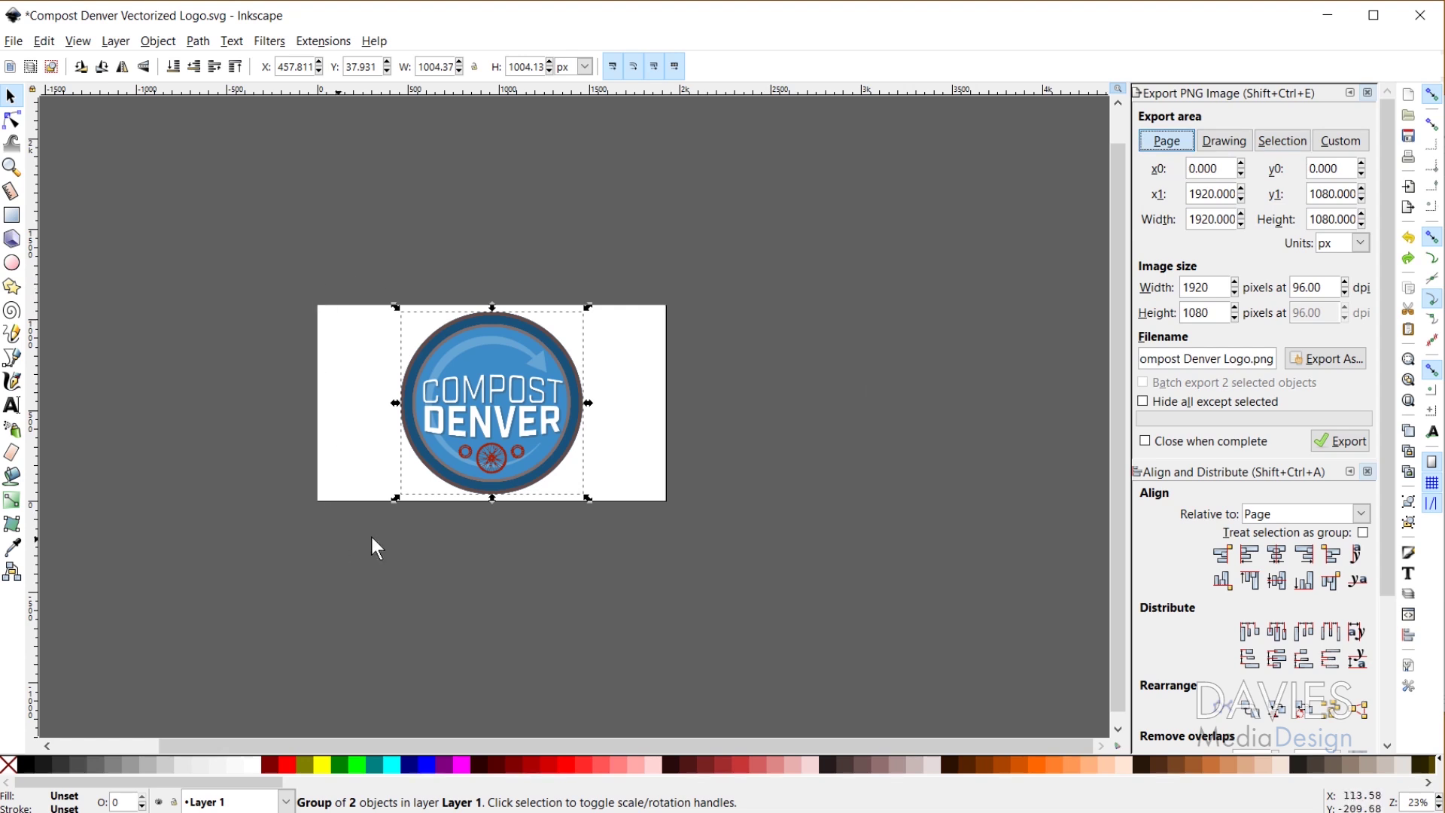
left_click(1223, 142)
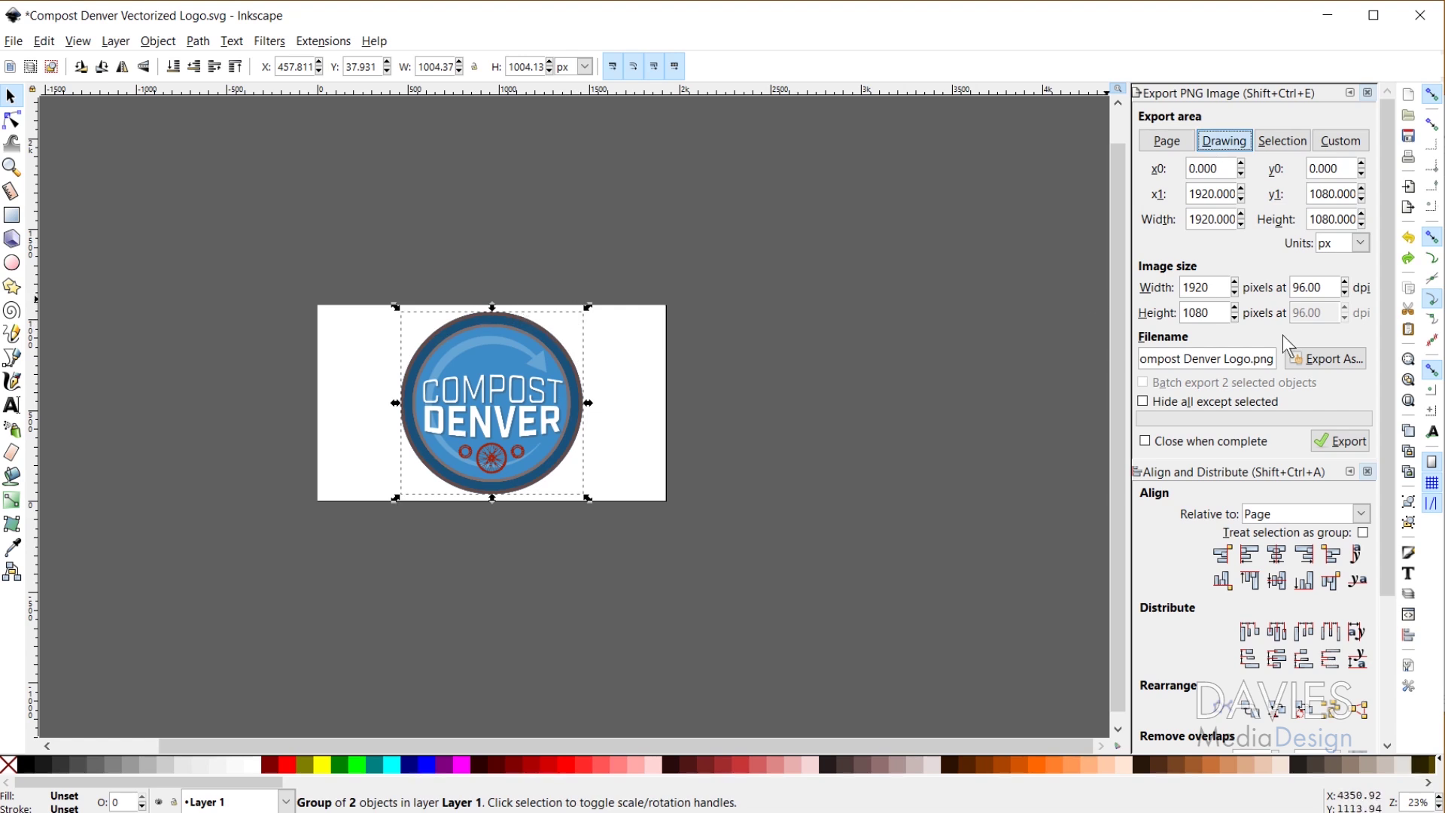
- Export the PNG as Vectorized Compost Denver Logo.png, replacing the existing file
left_click(1328, 359)
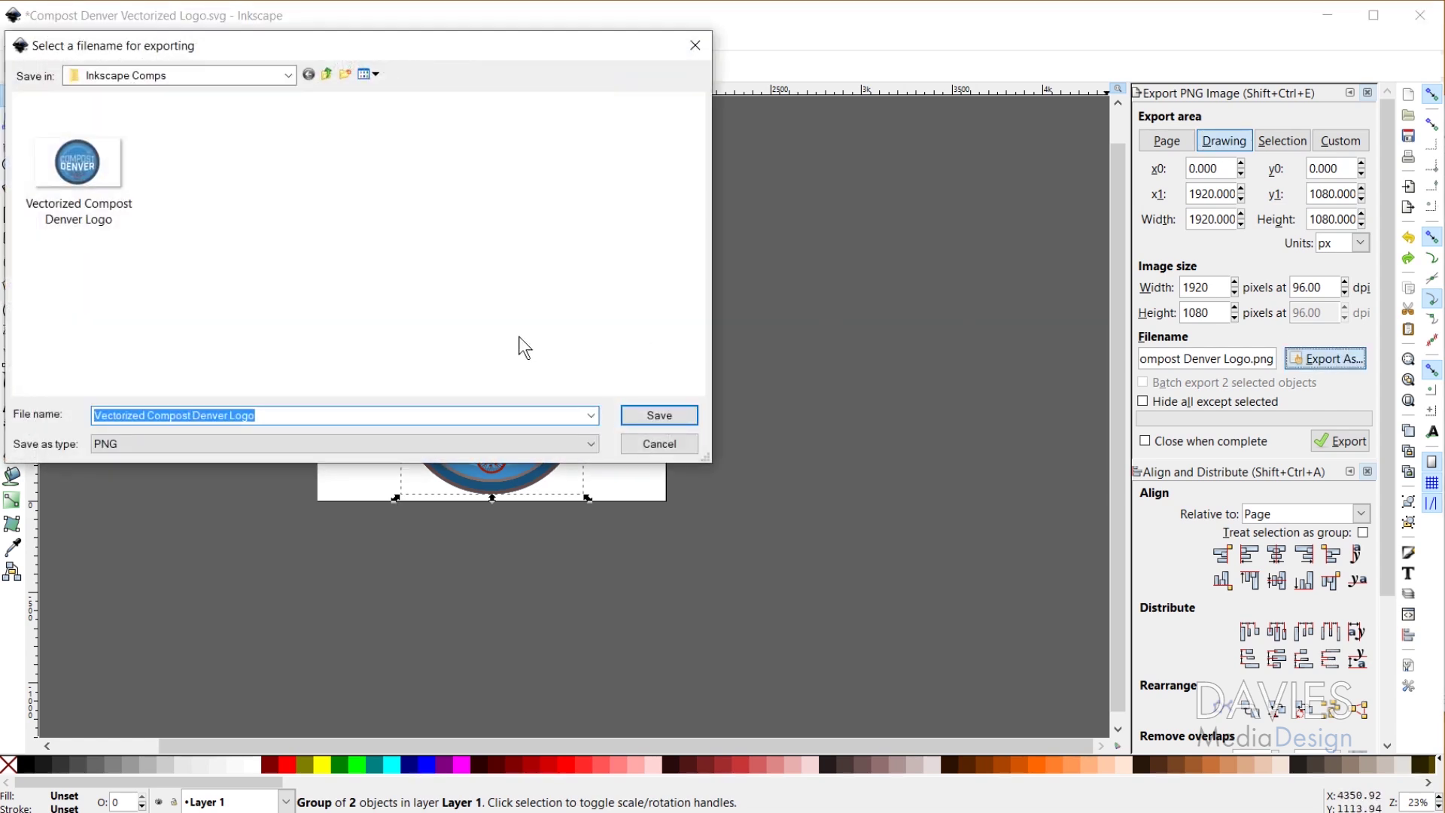
left_click(87, 183)
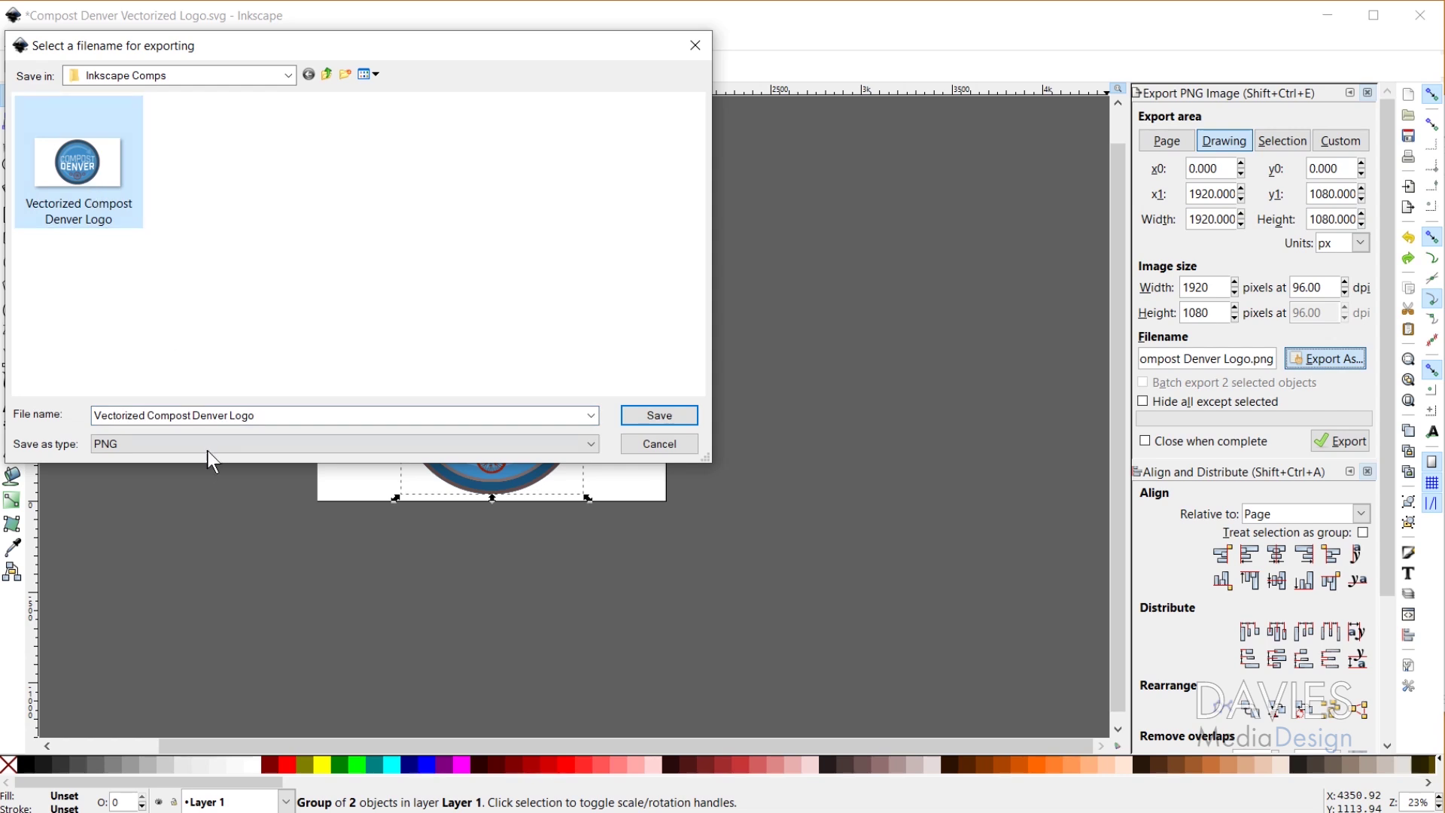
triple_click(200, 414)
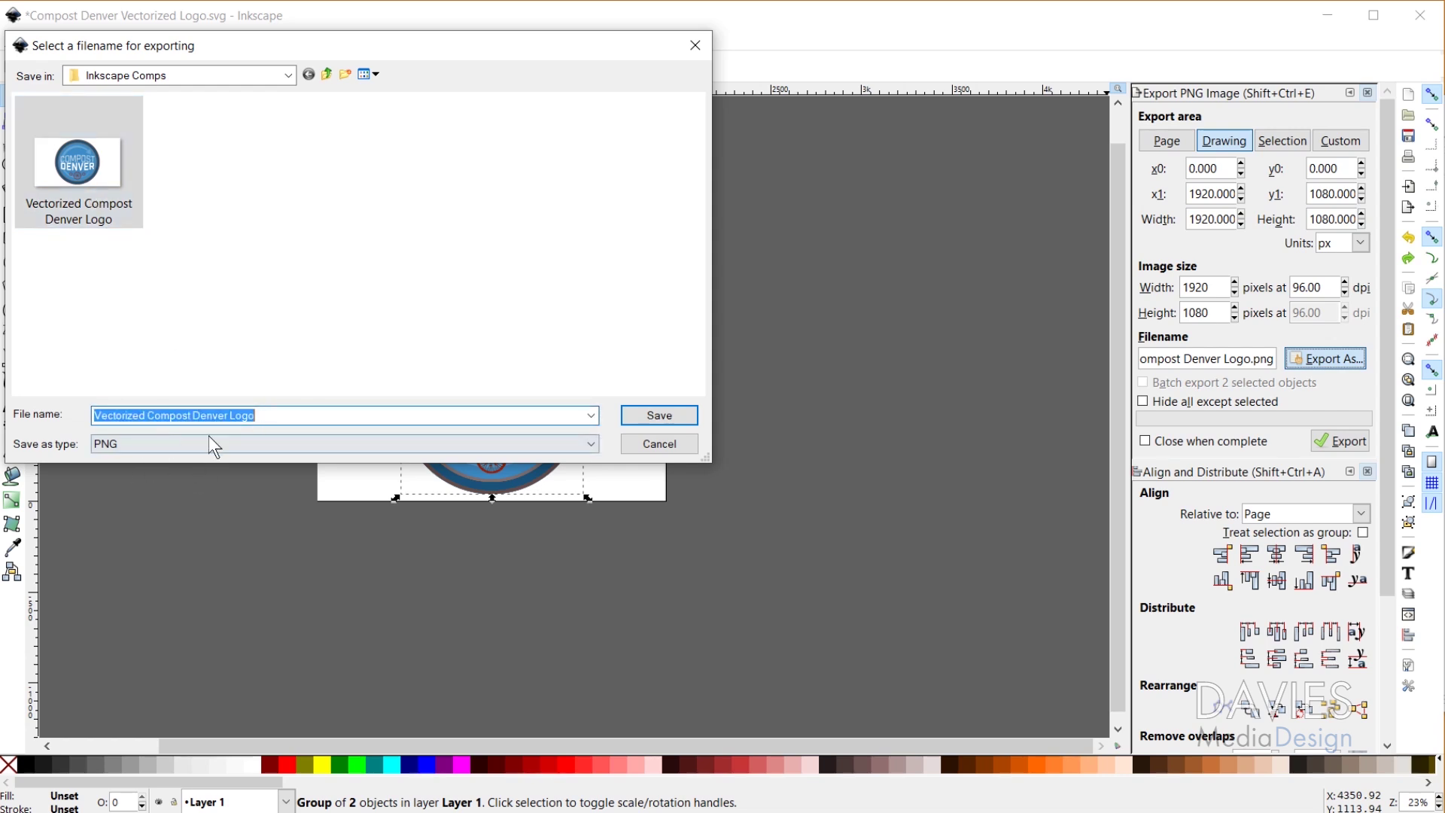
left_click(649, 413)
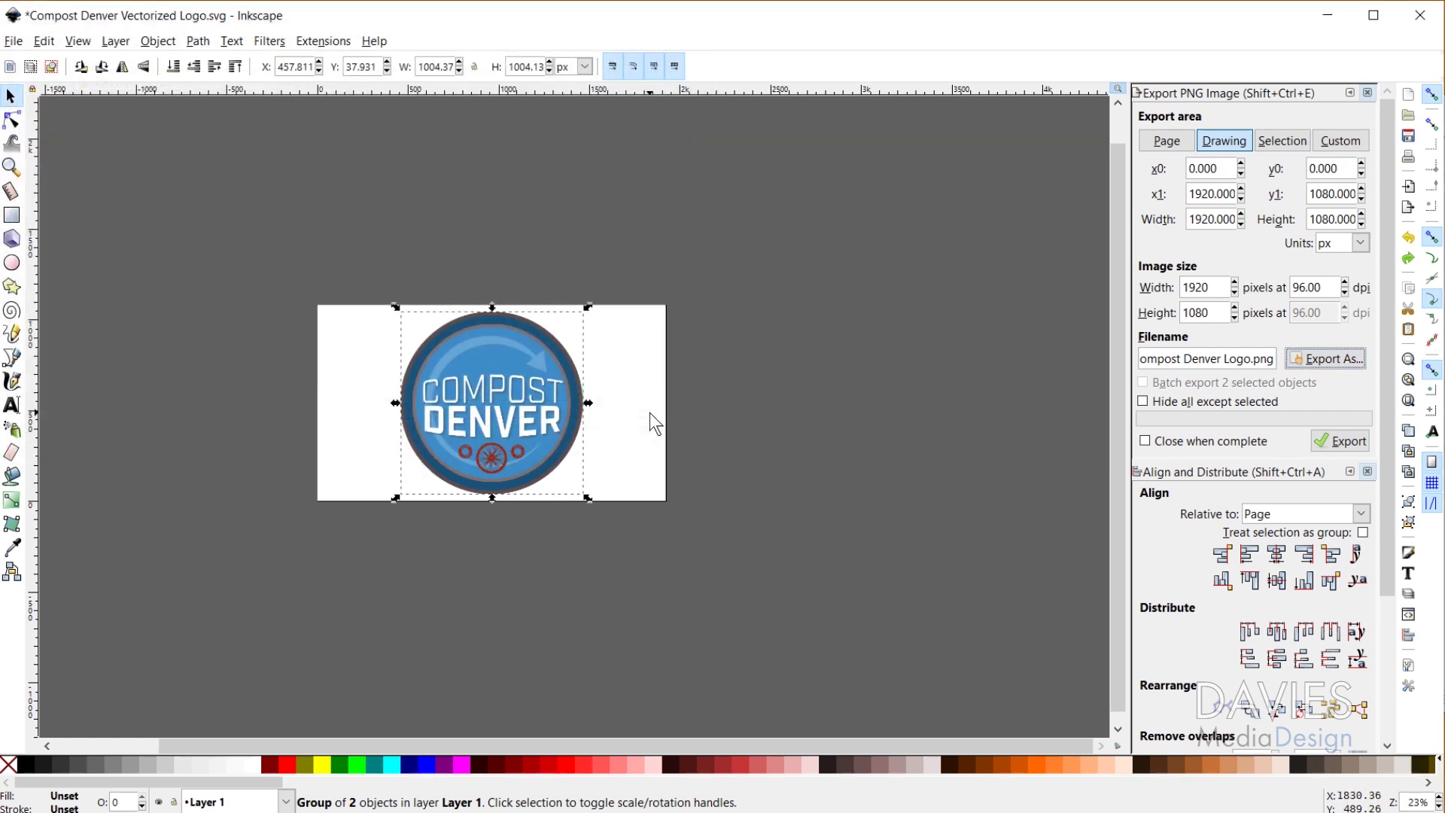
left_click(1350, 444)
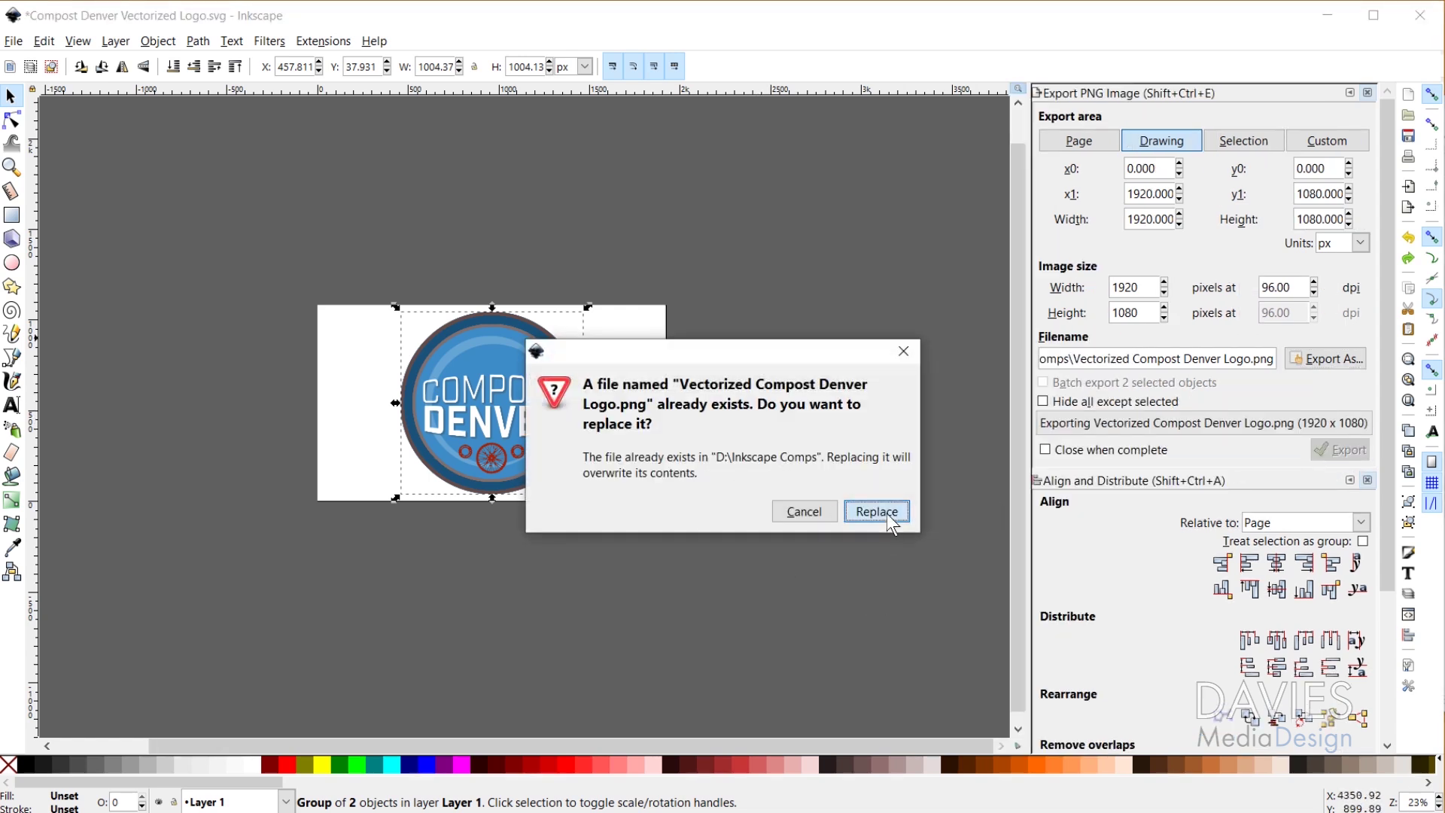
left_click(886, 514)
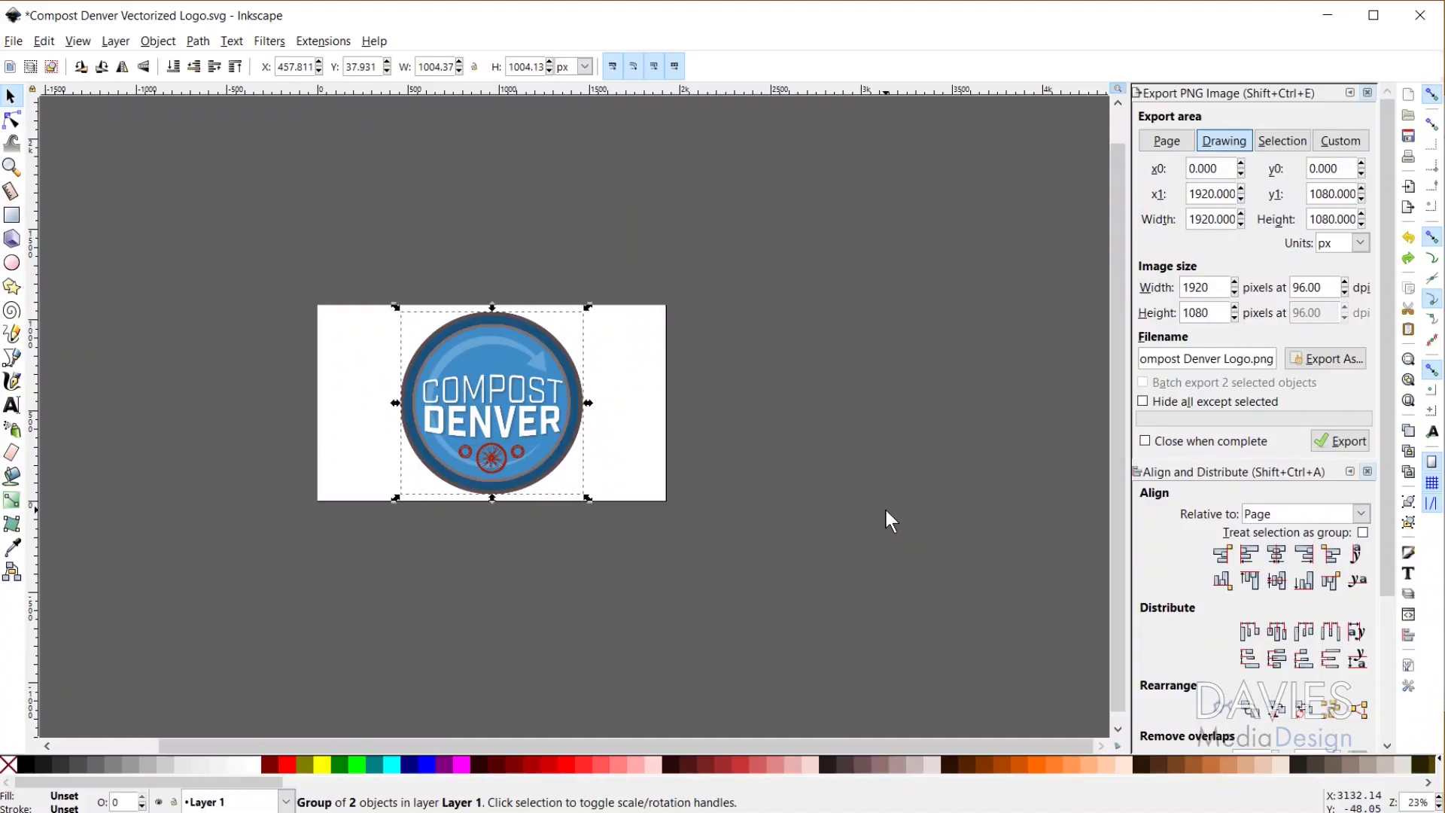
- Save as Inkscape SVG 'Compost Denver Vectorized Logo.svg', replacing the existing copy
key("ctrl+s")
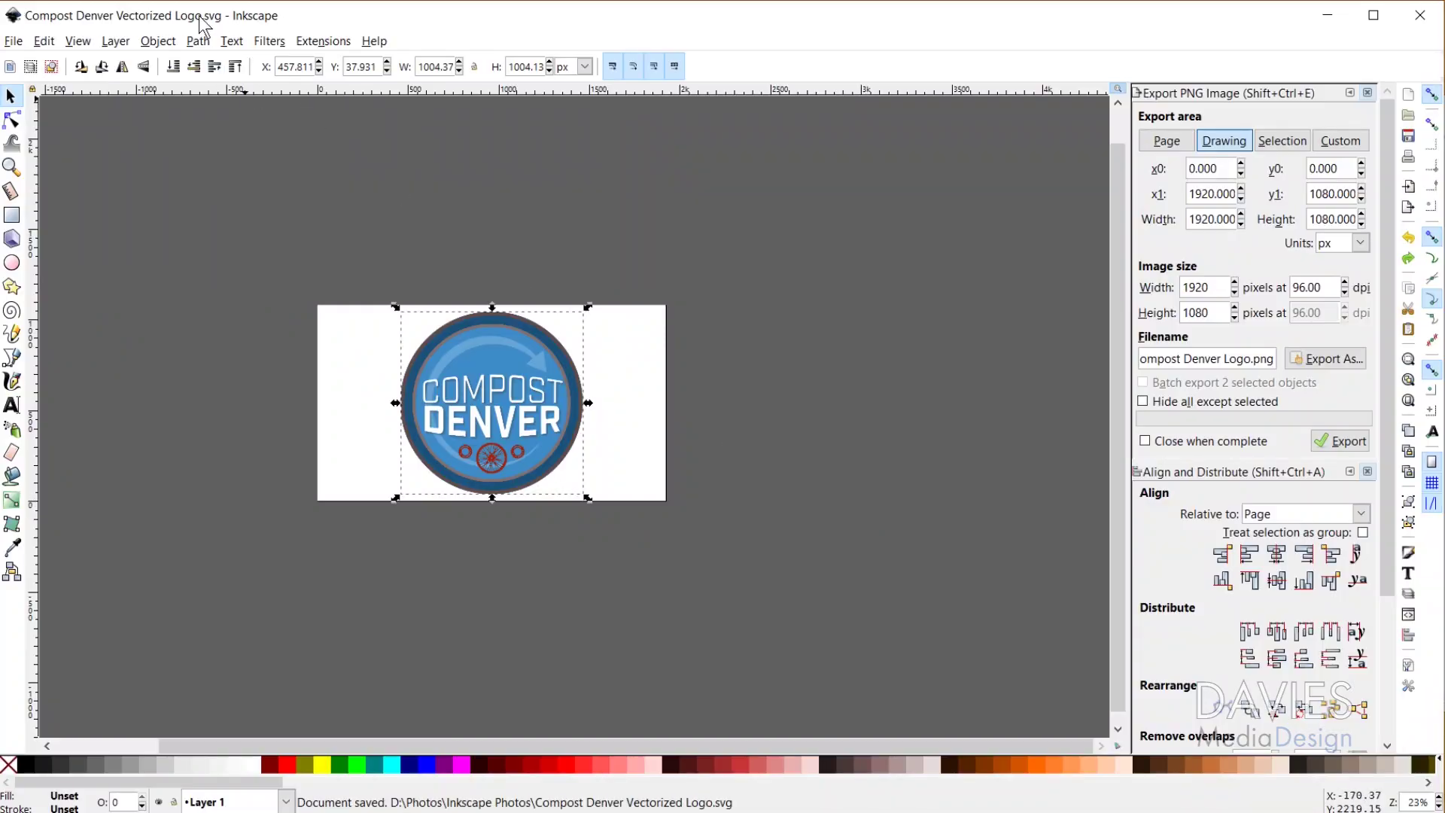
left_click(15, 42)
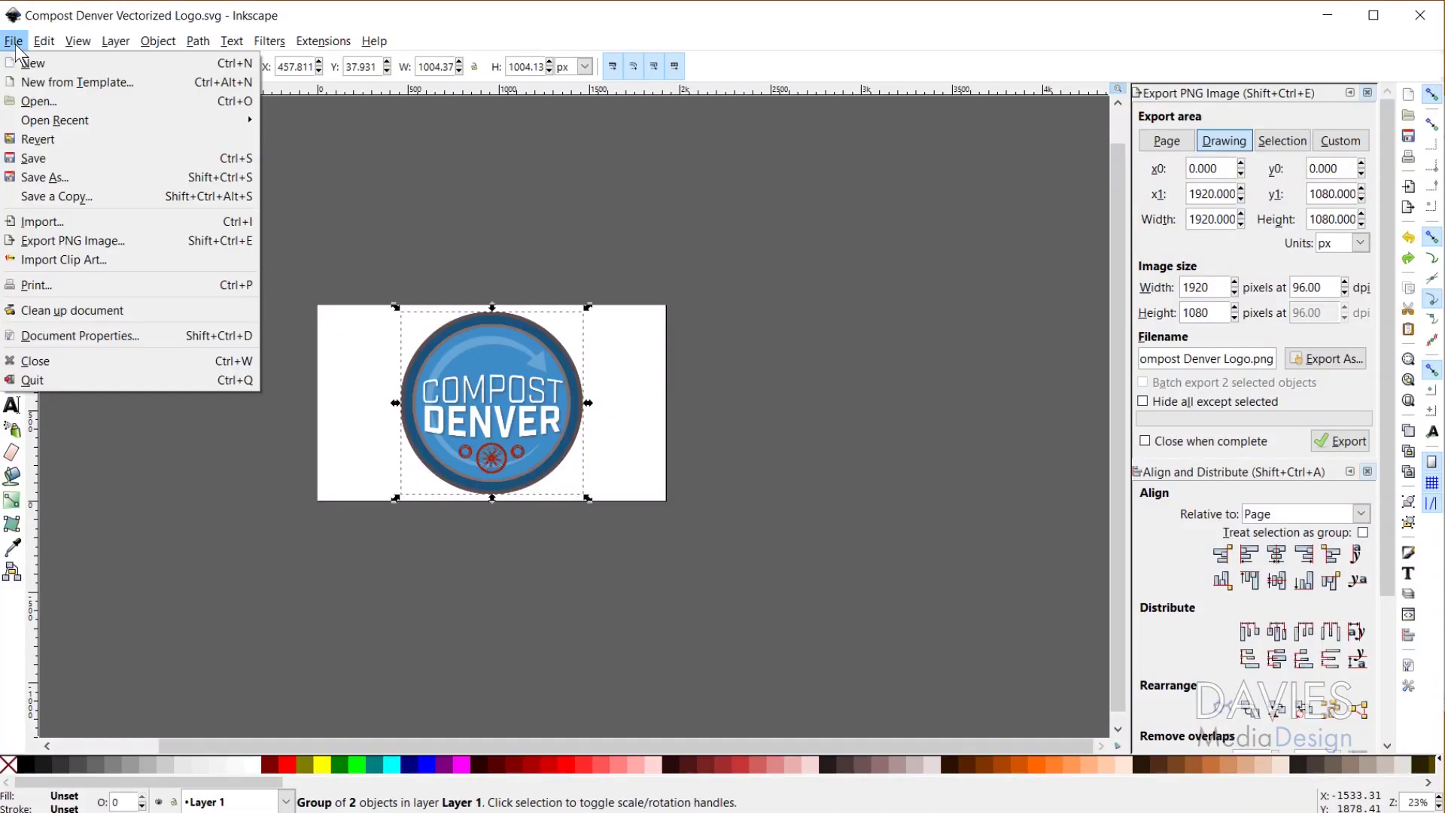
left_click(45, 178)
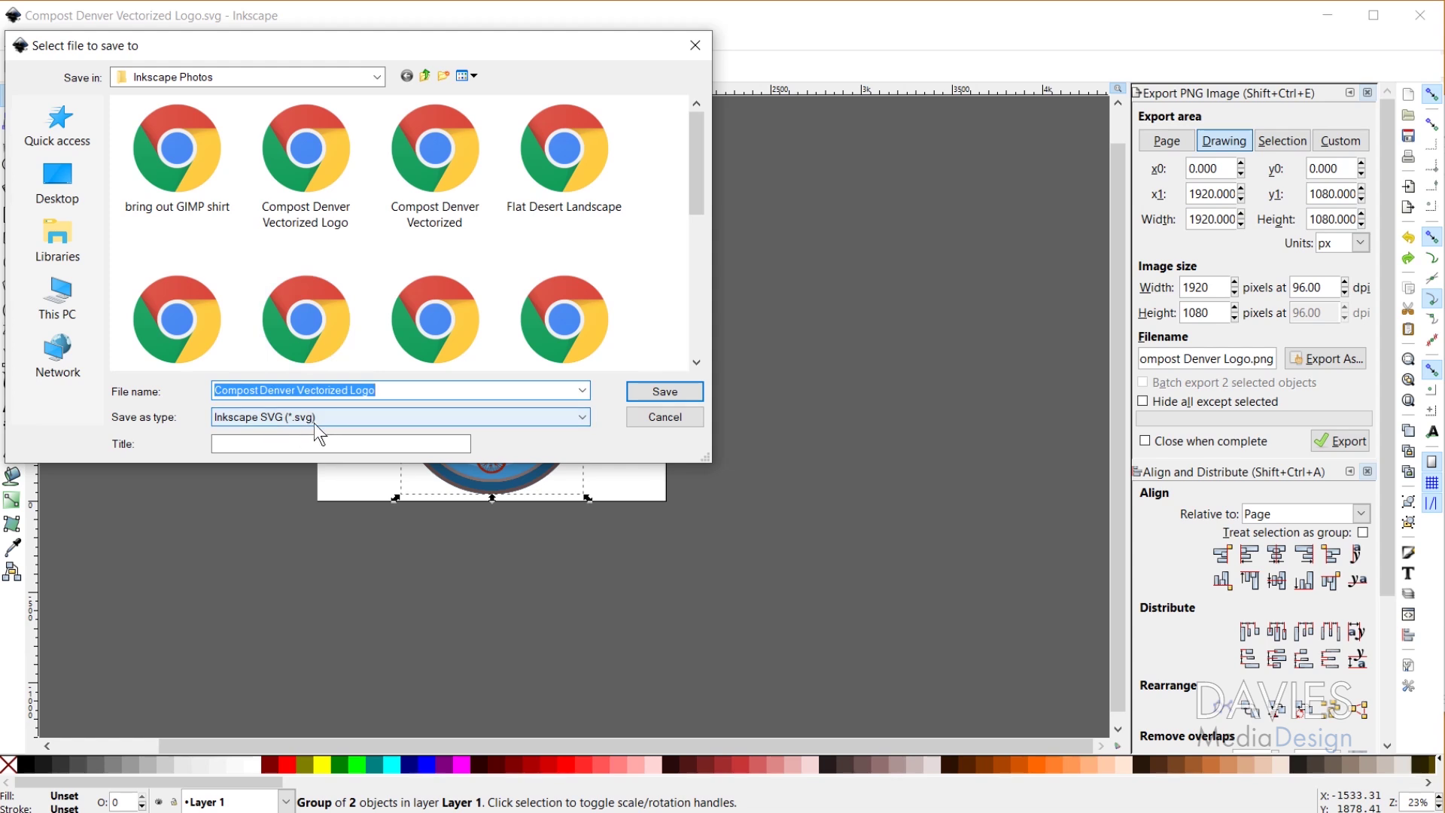
left_click(662, 391)
left_click(867, 510)
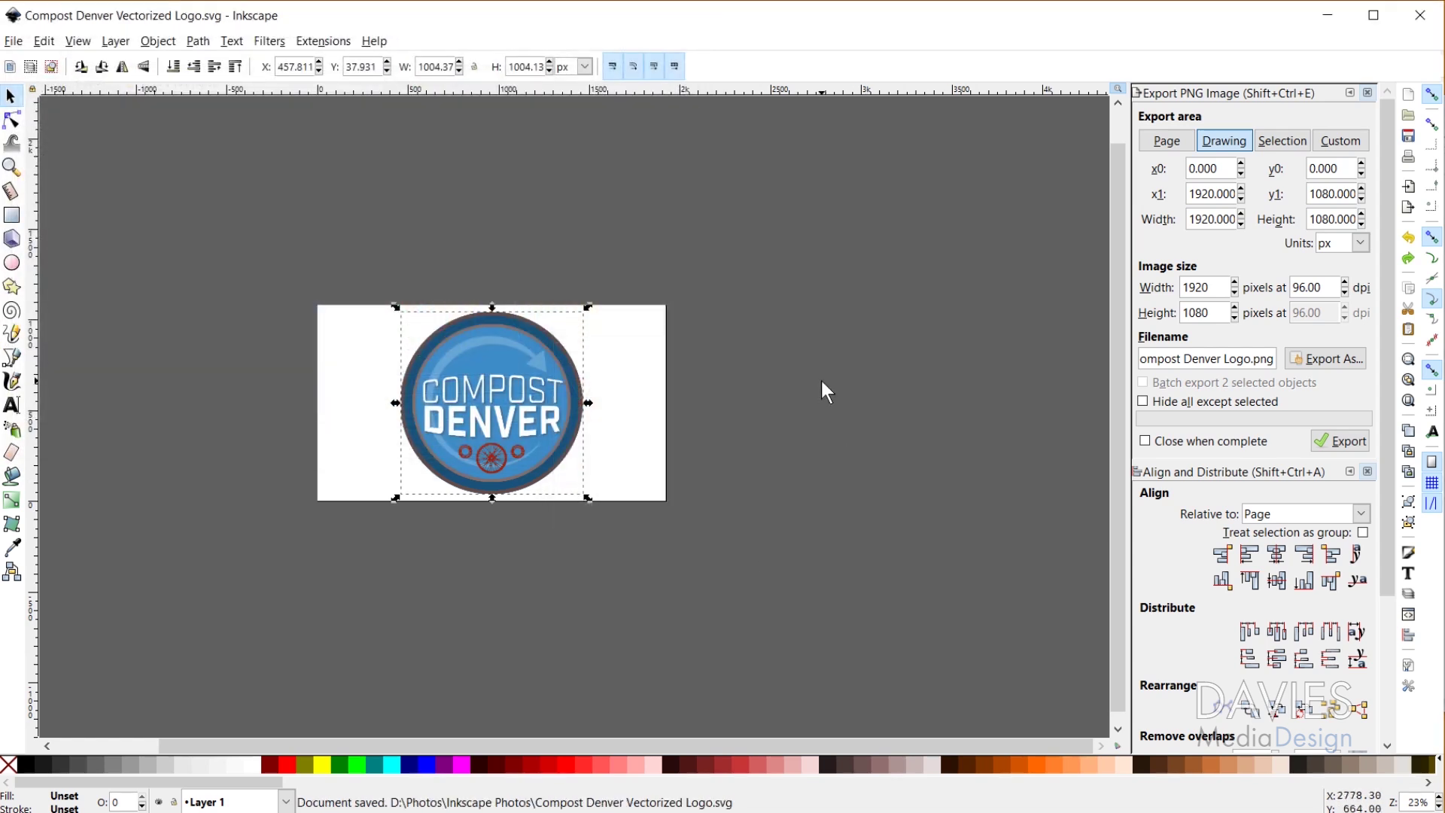